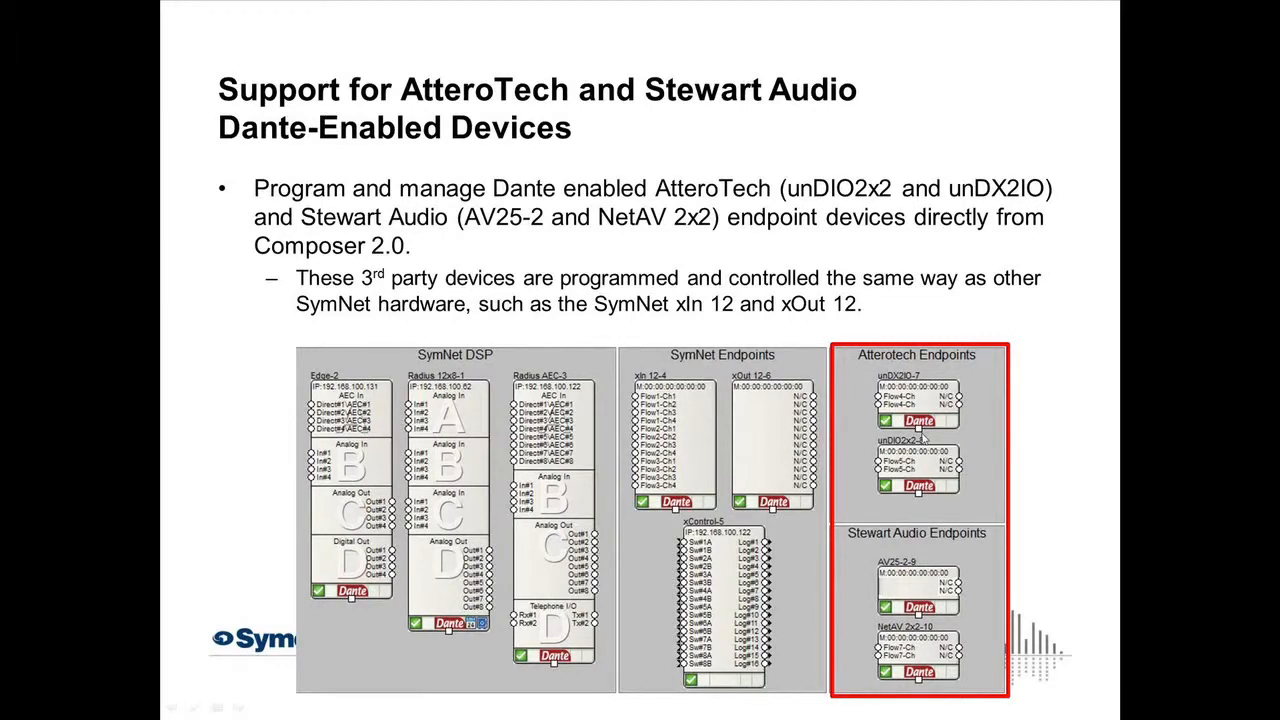
Bring the SymNet Composer window to the front from the PowerPoint slideshow
{"action": "key", "text": "Right"}
{"action": "key", "text": "Left"}
{"action": "key", "text": "alt+Tab"}
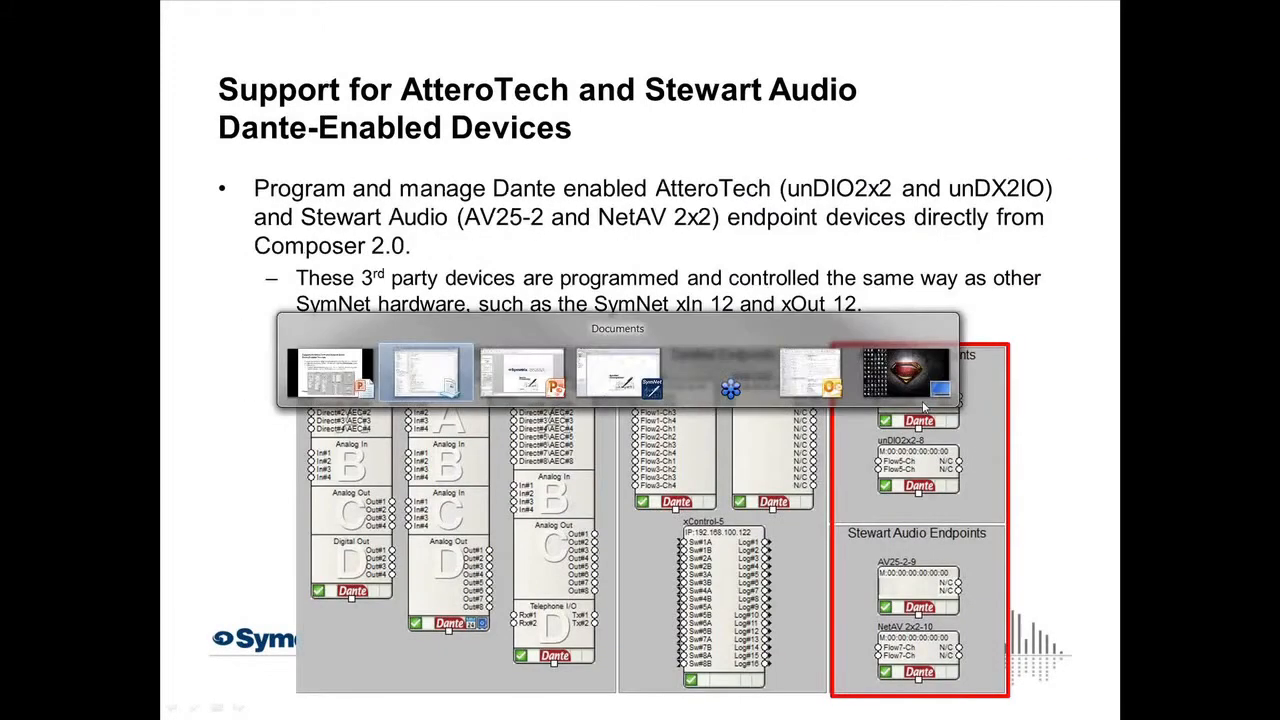
{"action": "key", "text": "alt+Tab"}
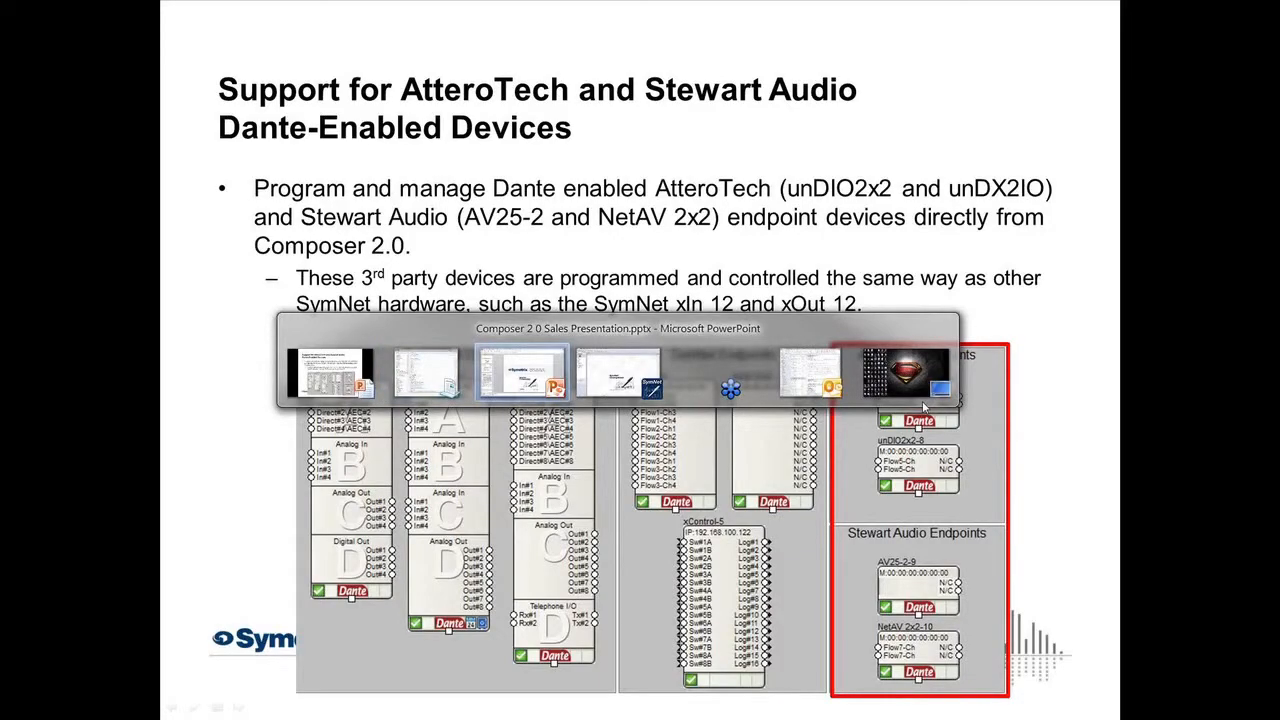
{"action": "key", "text": "alt+Tab"}
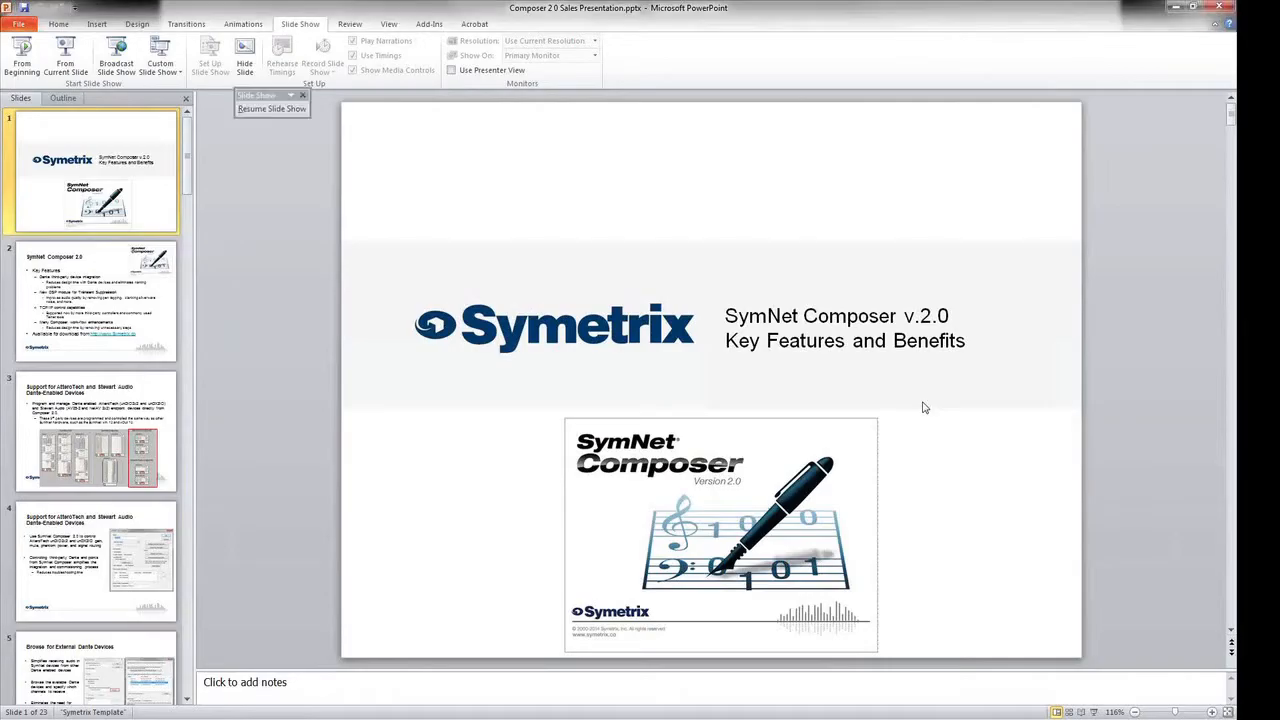
{"action": "key", "text": "alt+Tab"}
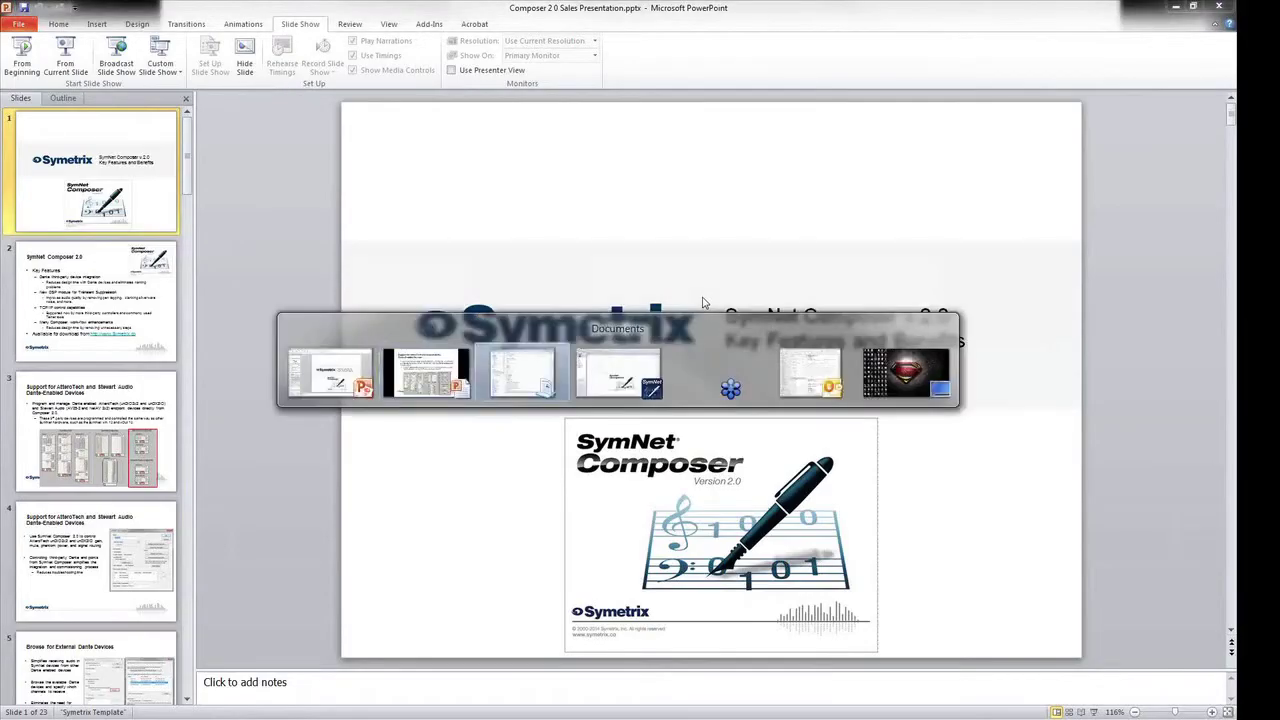
{"action": "key", "text": "alt+Tab"}
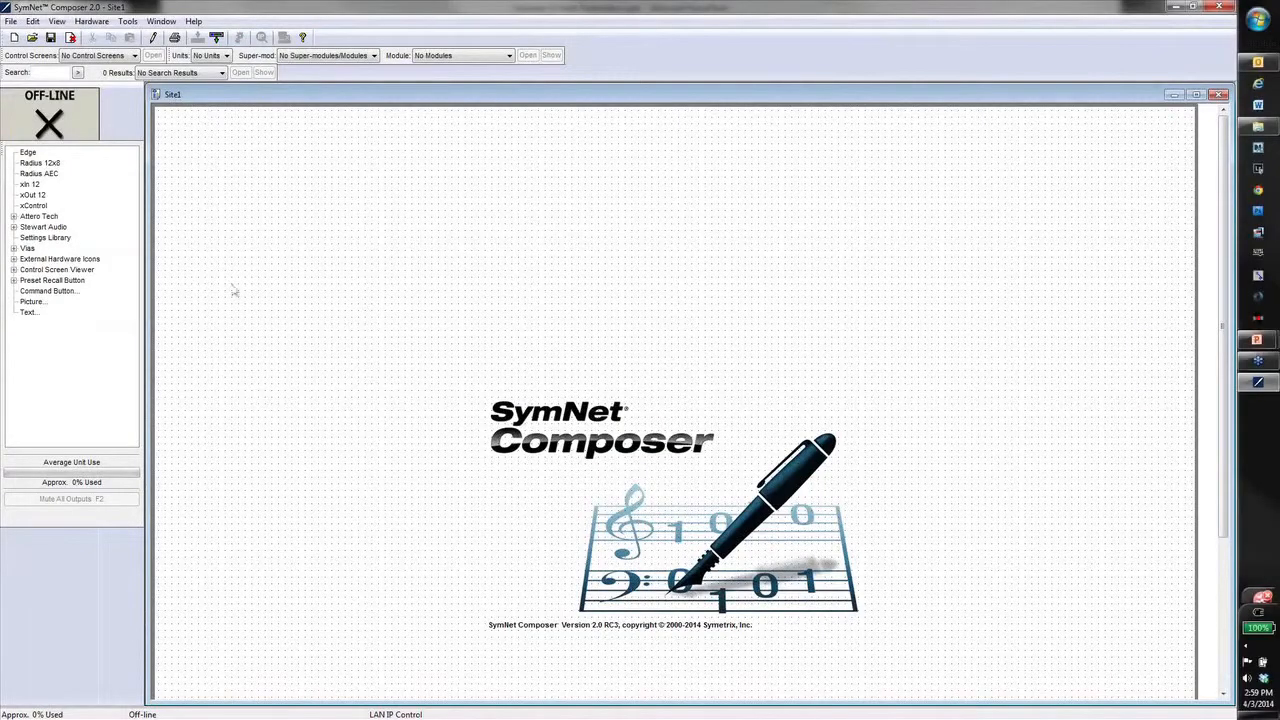
Add an Edge unit to the site and match it to the networked Edge-1 at 192.168.100.175
{"action": "left_click_drag", "start_coordinate": [28, 152], "coordinate": [255, 190]}
{"action": "left_click", "coordinate": [251, 357]}
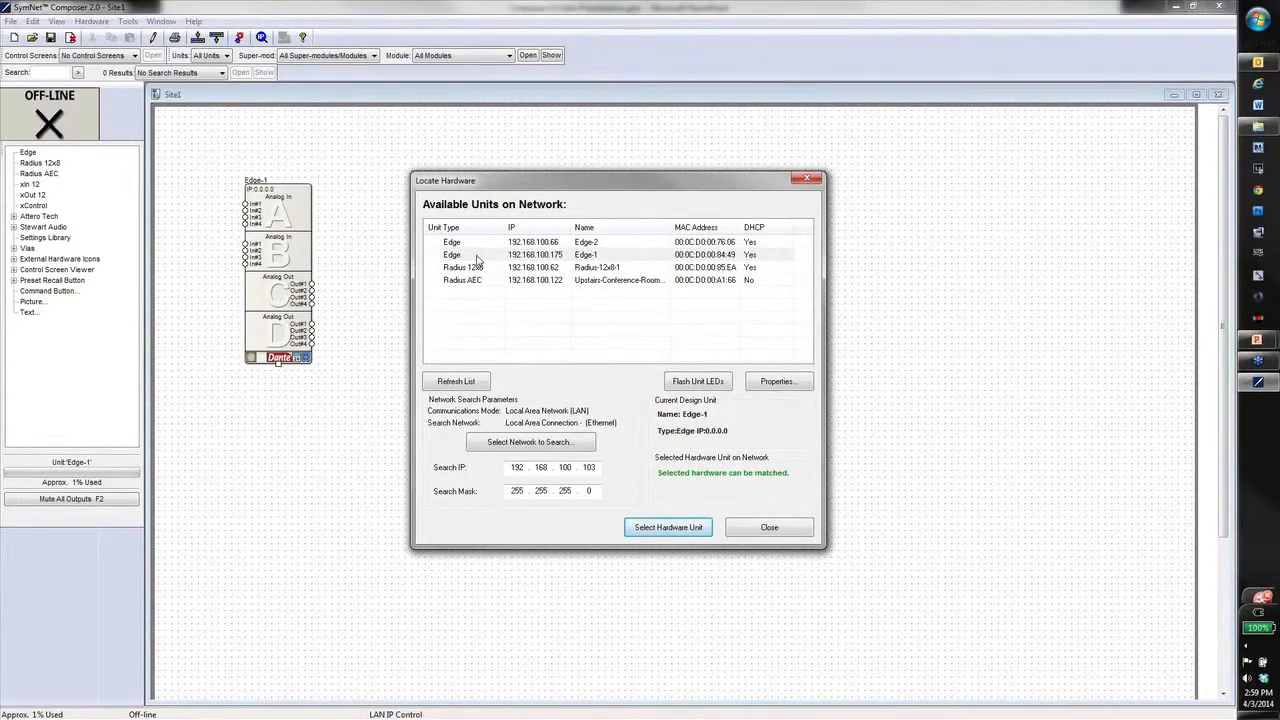
{"action": "double_click", "coordinate": [478, 255]}
{"action": "left_click", "coordinate": [674, 406]}
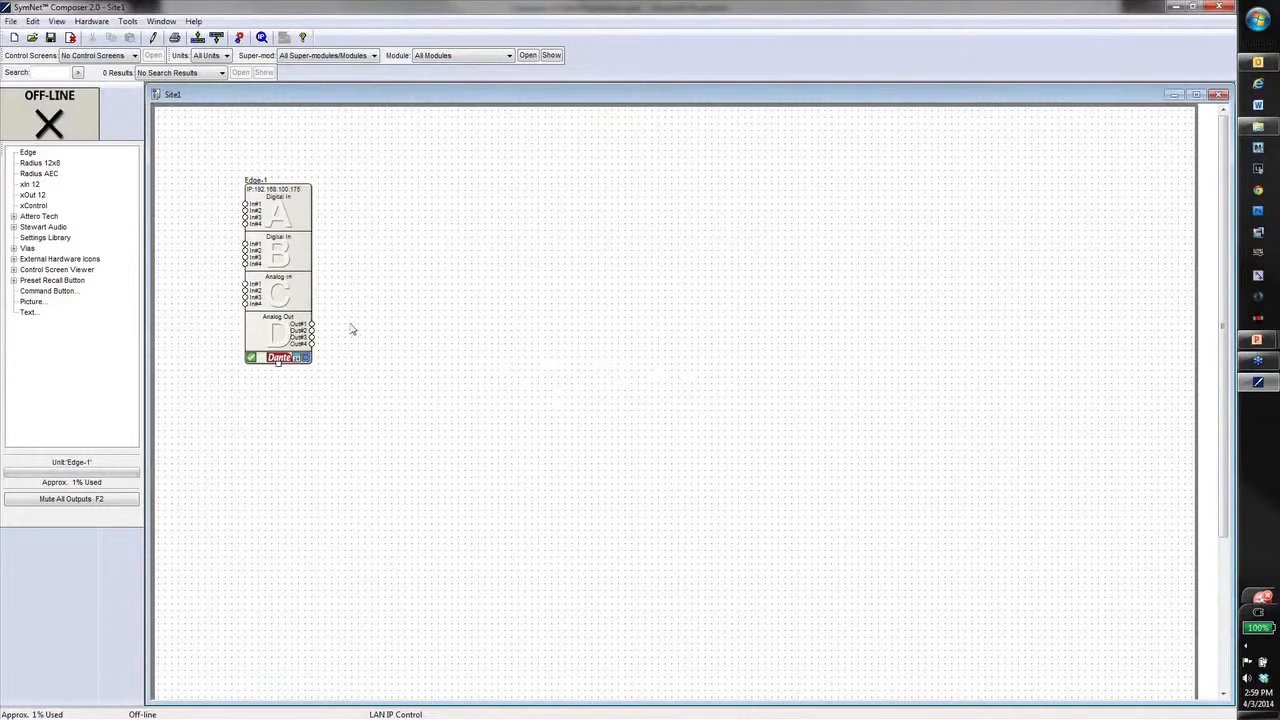
Add an Attero Tech unDIO2x2 unit, match it to the unDIO2x2 found over Dante, and show its properties
{"action": "left_click", "coordinate": [12, 217]}
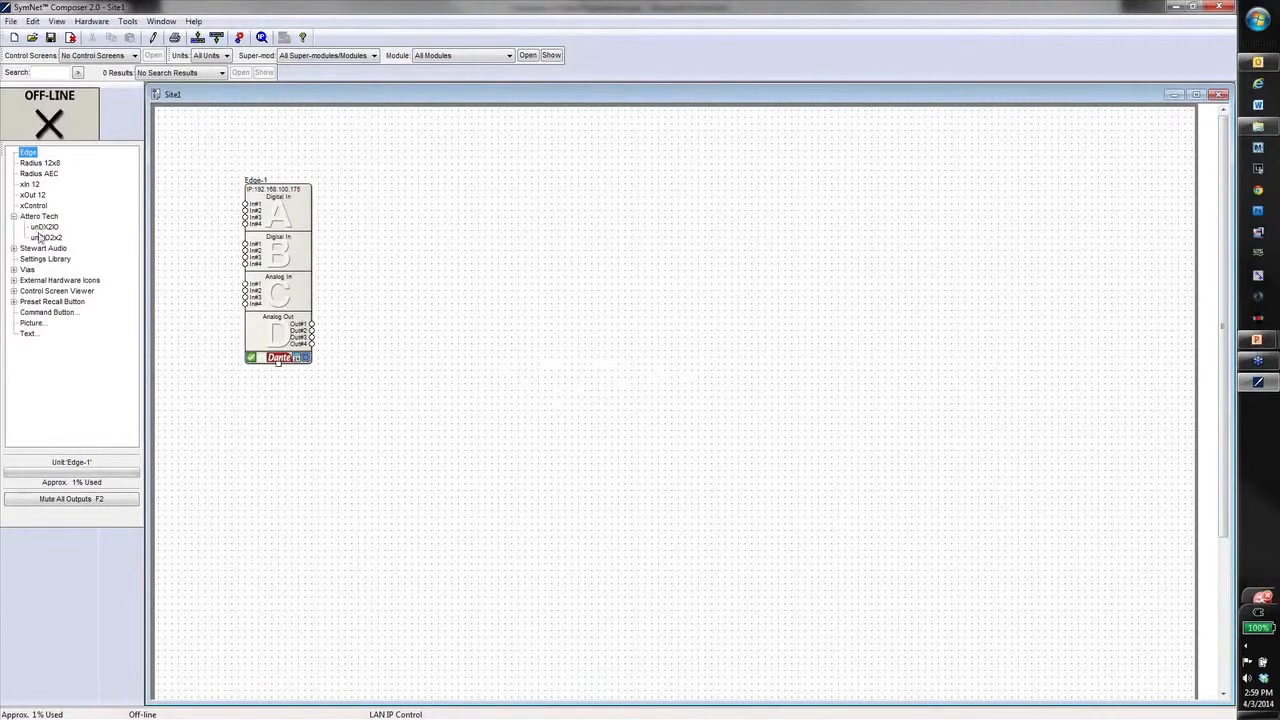
{"action": "left_click_drag", "start_coordinate": [45, 237], "coordinate": [405, 215]}
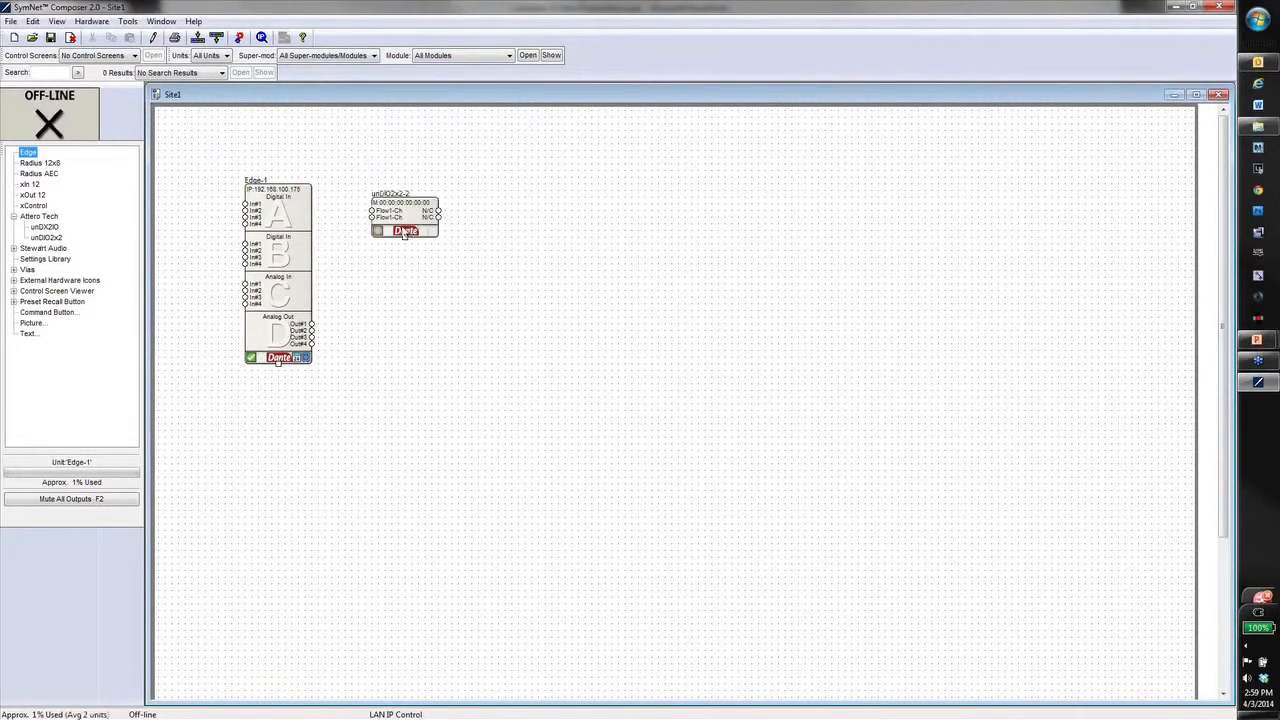
{"action": "left_click", "coordinate": [476, 422]}
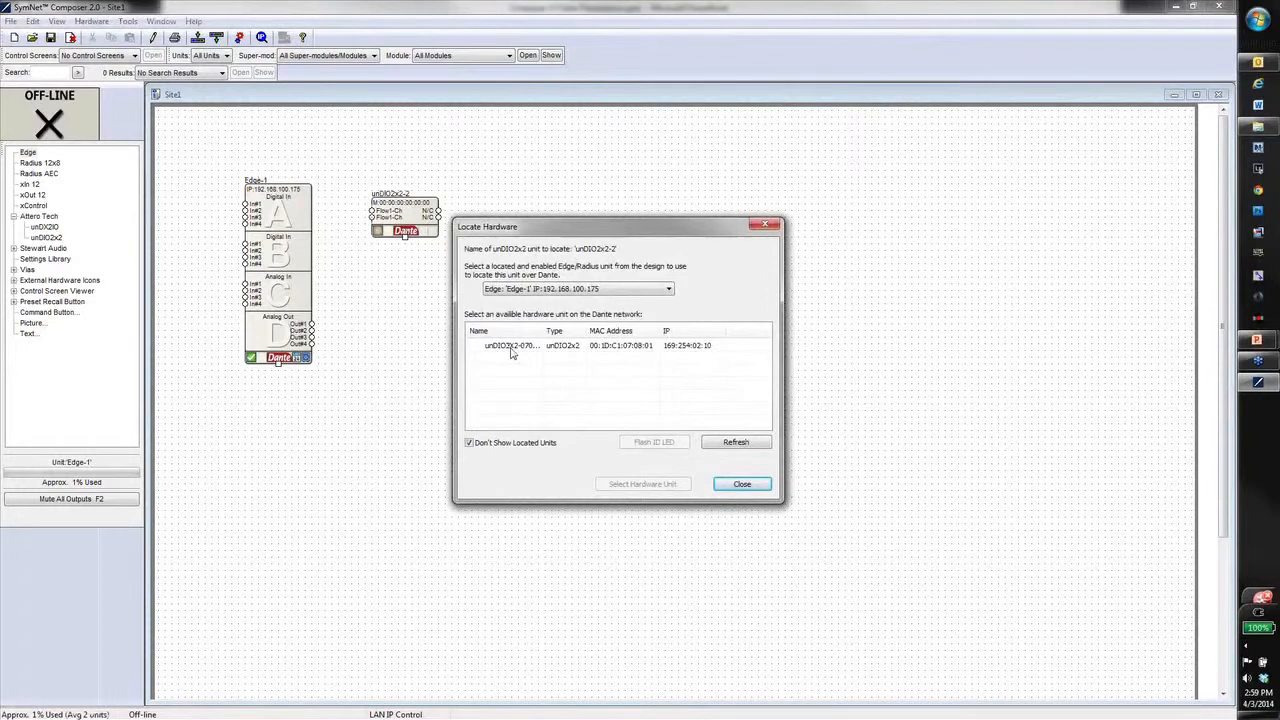
{"action": "left_click", "coordinate": [511, 347]}
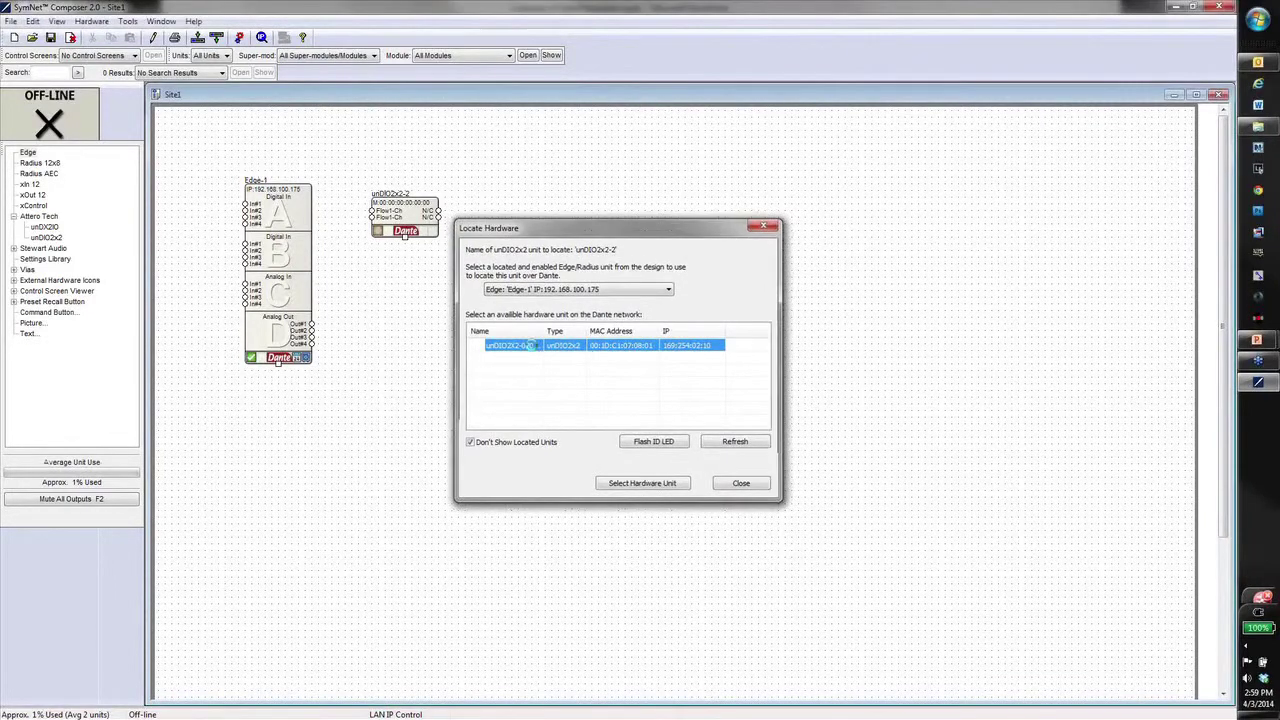
{"action": "double_click", "coordinate": [530, 346]}
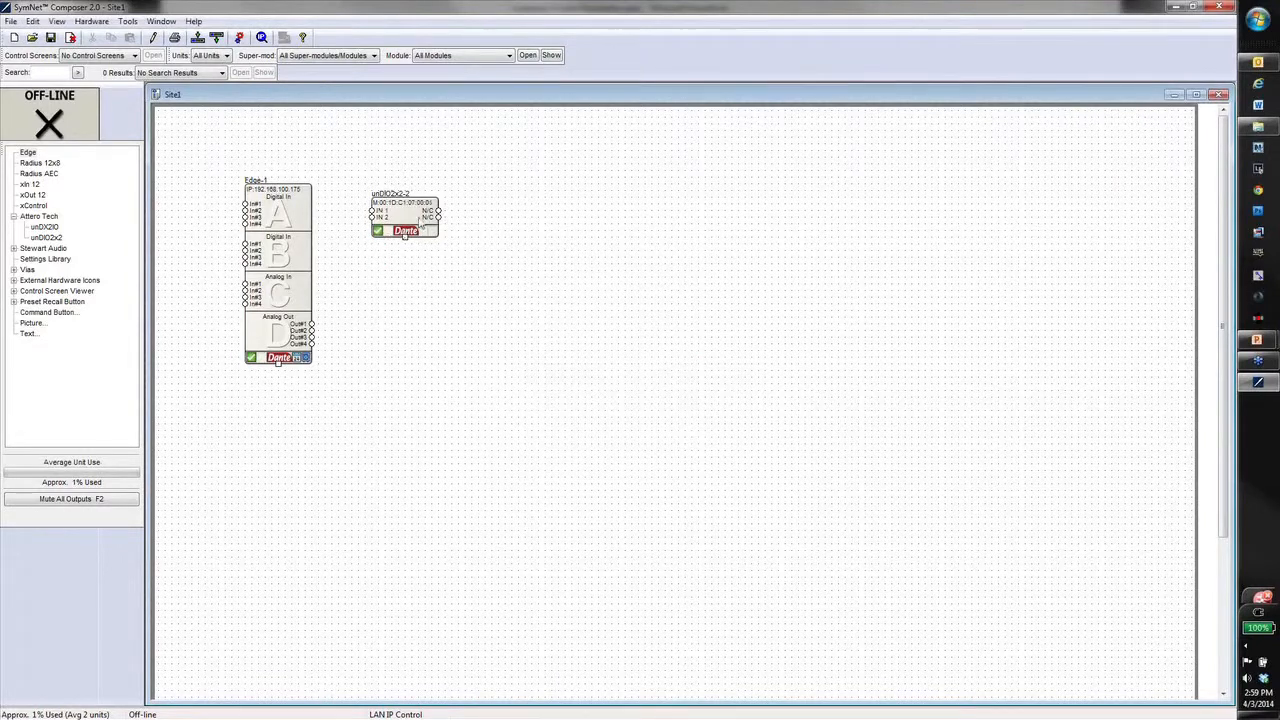
{"action": "double_click", "coordinate": [398, 218]}
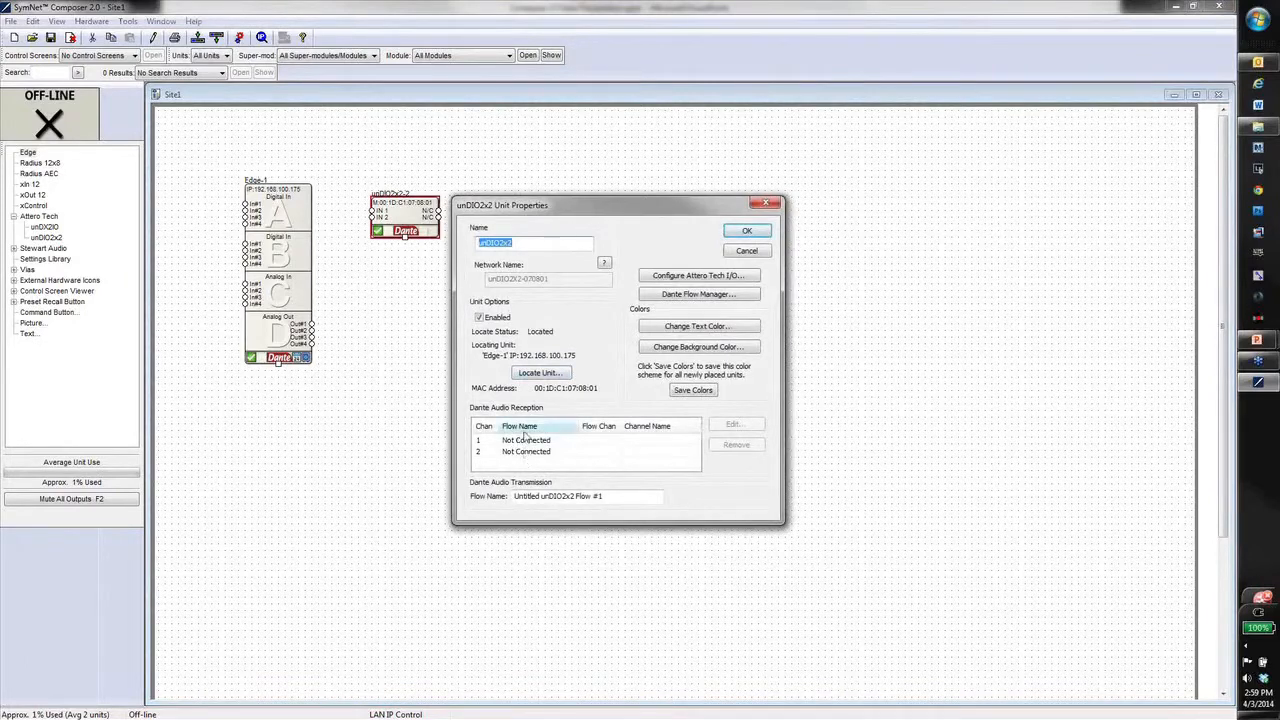
Inside Edge-1's design, add the Untitled unDIO2x2 Flow #1 receive module
{"action": "left_click", "coordinate": [747, 250]}
{"action": "left_click", "coordinate": [290, 268]}
{"action": "double_click", "coordinate": [290, 263]}
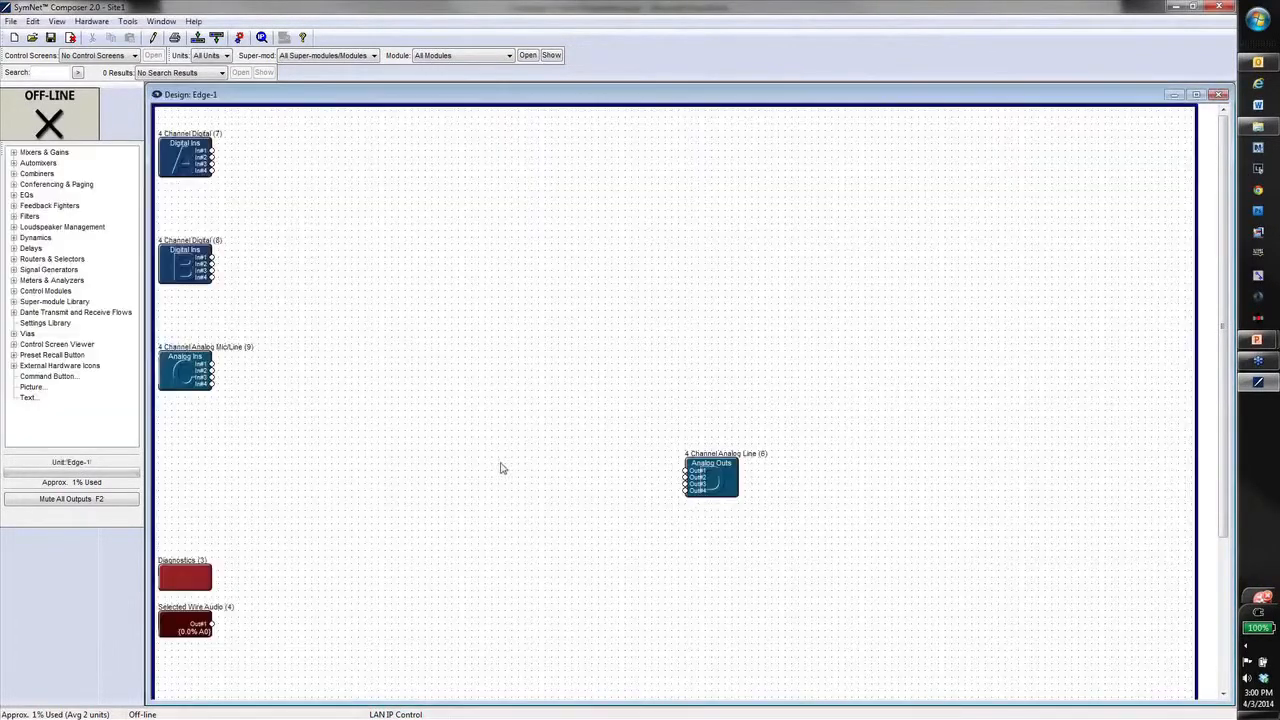
{"action": "left_click", "coordinate": [14, 313]}
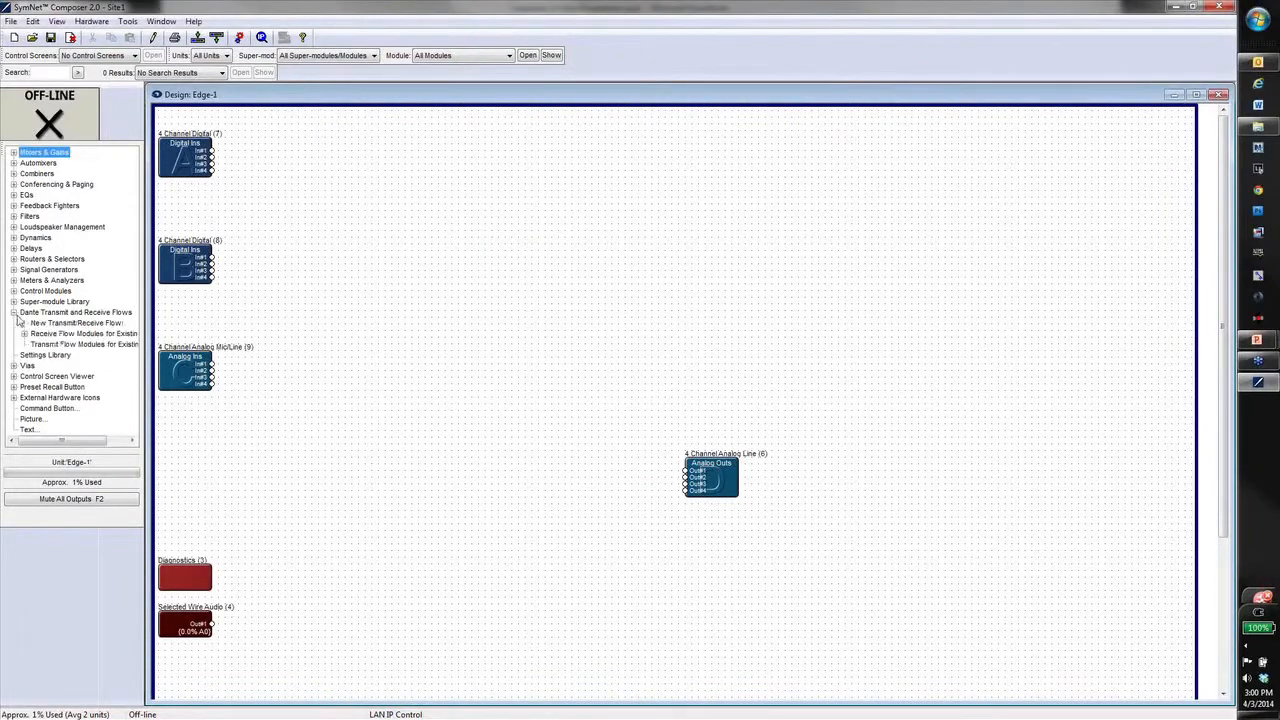
{"action": "left_click", "coordinate": [25, 335]}
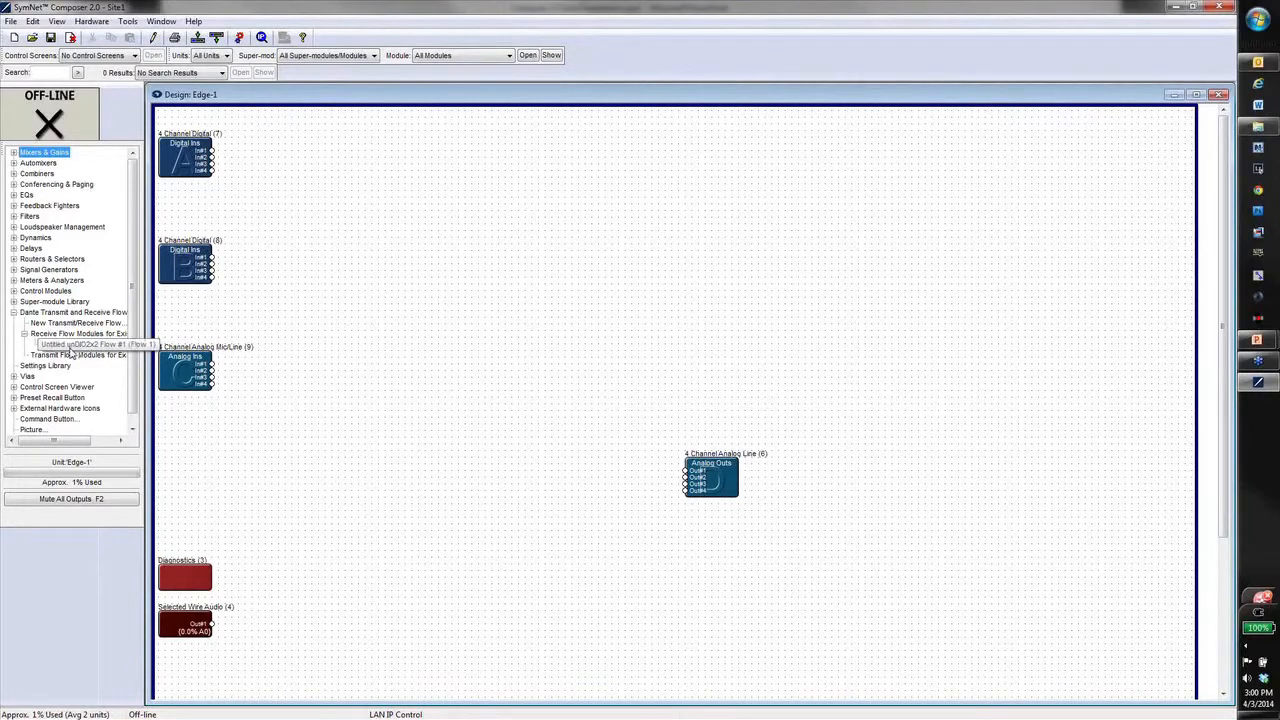
{"action": "left_click", "coordinate": [87, 350]}
{"action": "left_click_drag", "start_coordinate": [90, 344], "coordinate": [205, 435]}
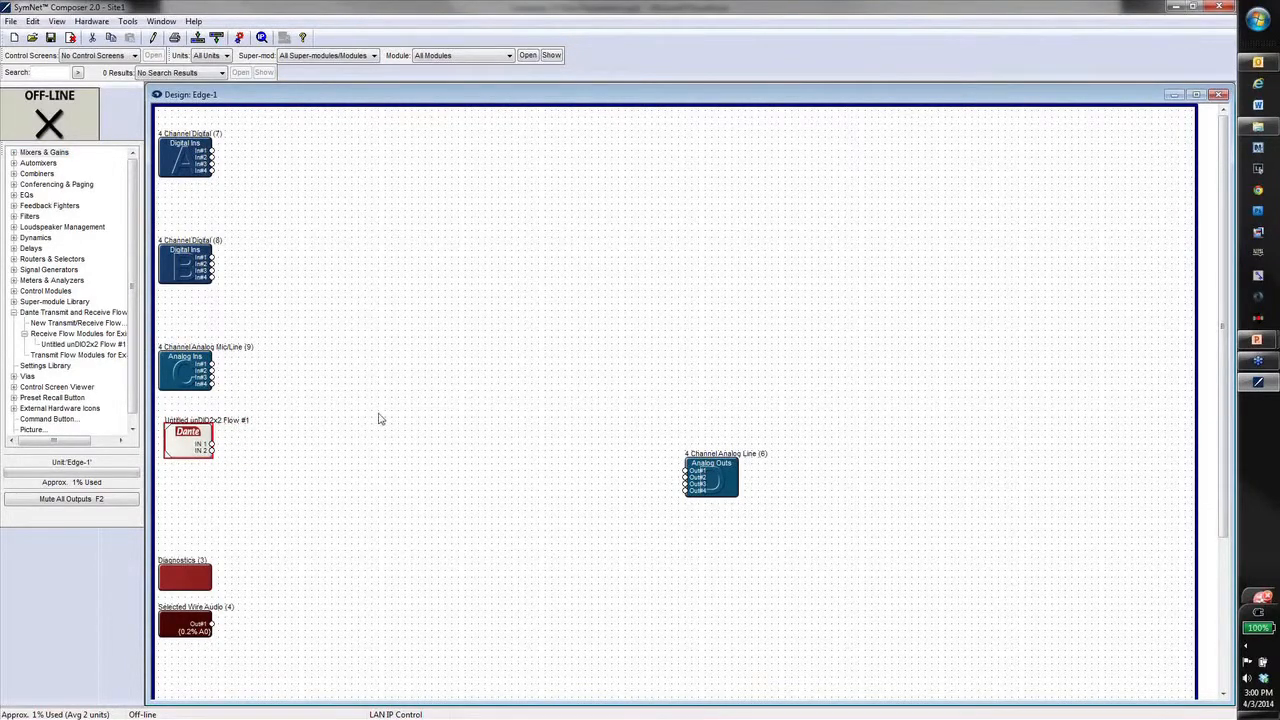
Create a two-channel transmit flow named 'to Atterotech', place it above the analog outputs, and return to the site
{"action": "left_click", "coordinate": [60, 323]}
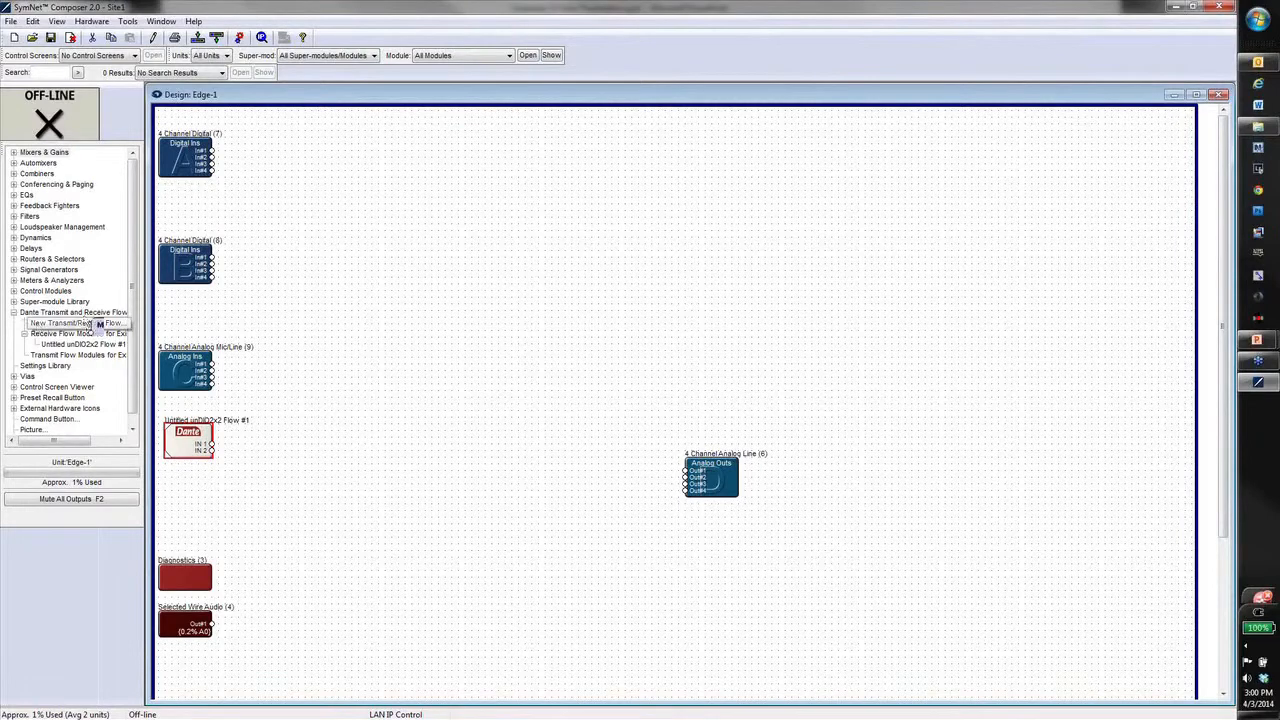
{"action": "left_click_drag", "start_coordinate": [100, 323], "coordinate": [625, 400]}
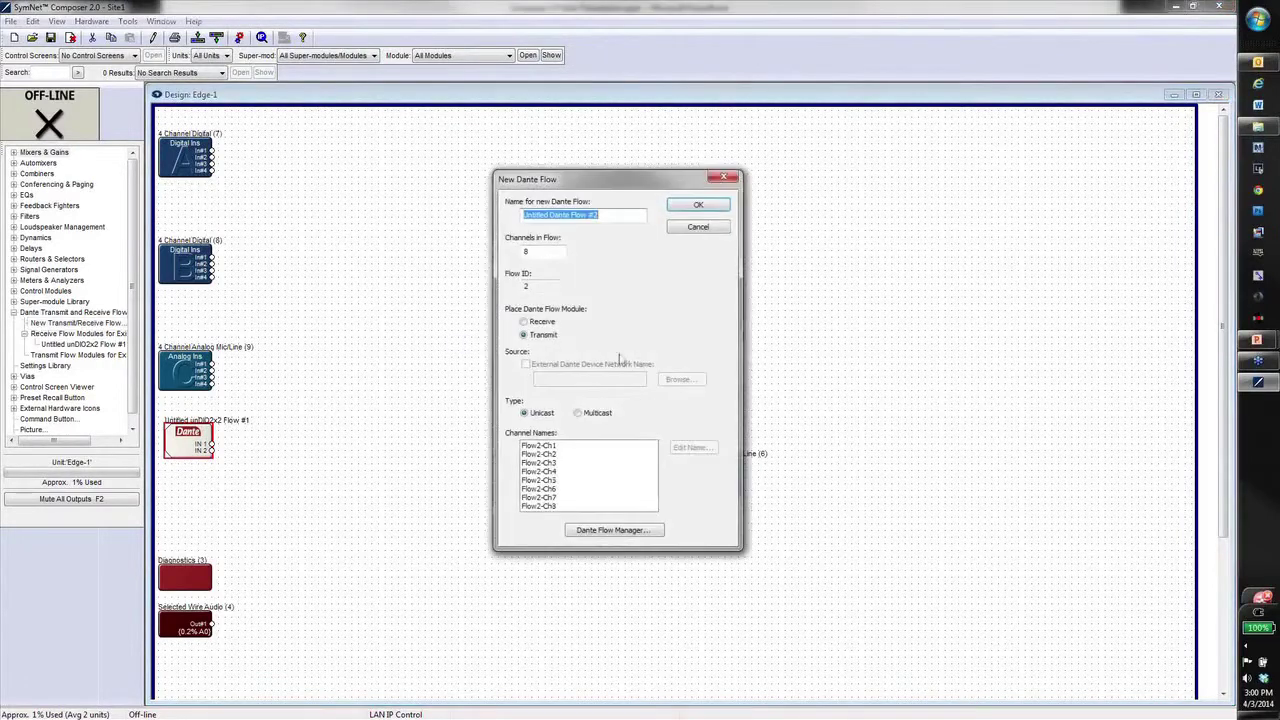
{"action": "left_click", "coordinate": [553, 252]}
{"action": "type", "text": "2"}
{"action": "key", "text": "shift+Tab"}
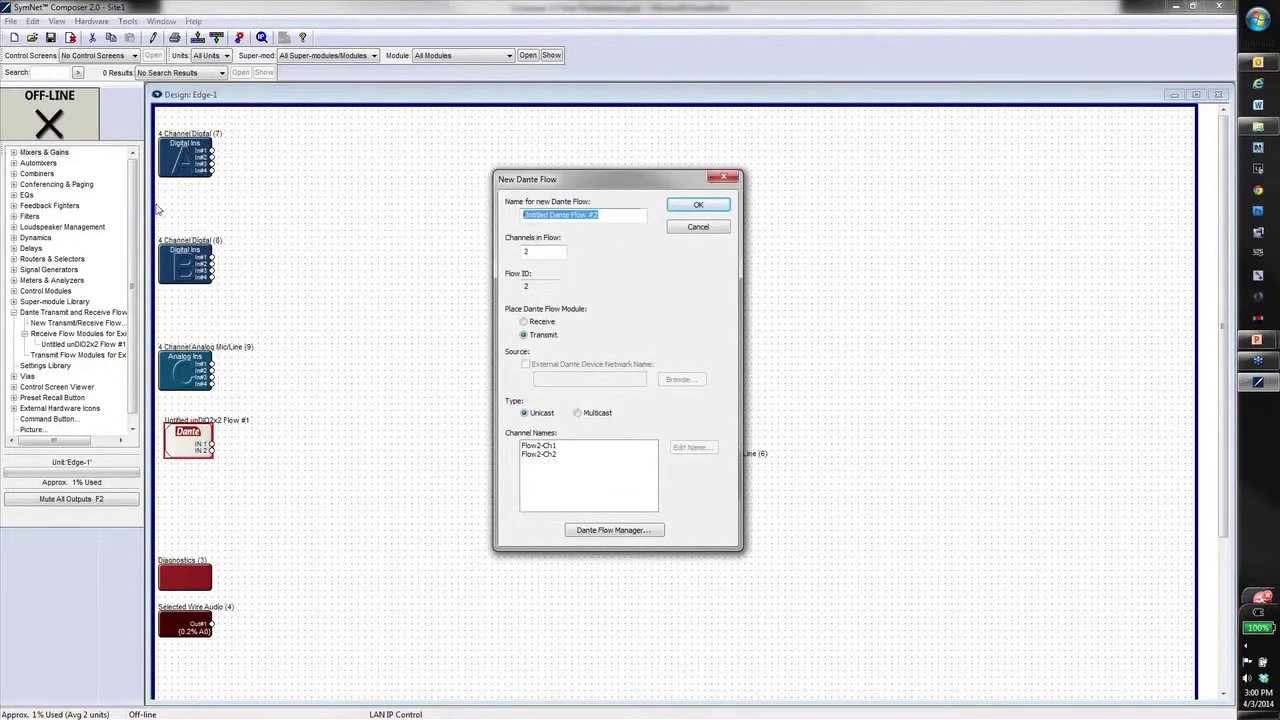
{"action": "type", "text": "to Atterotech"}
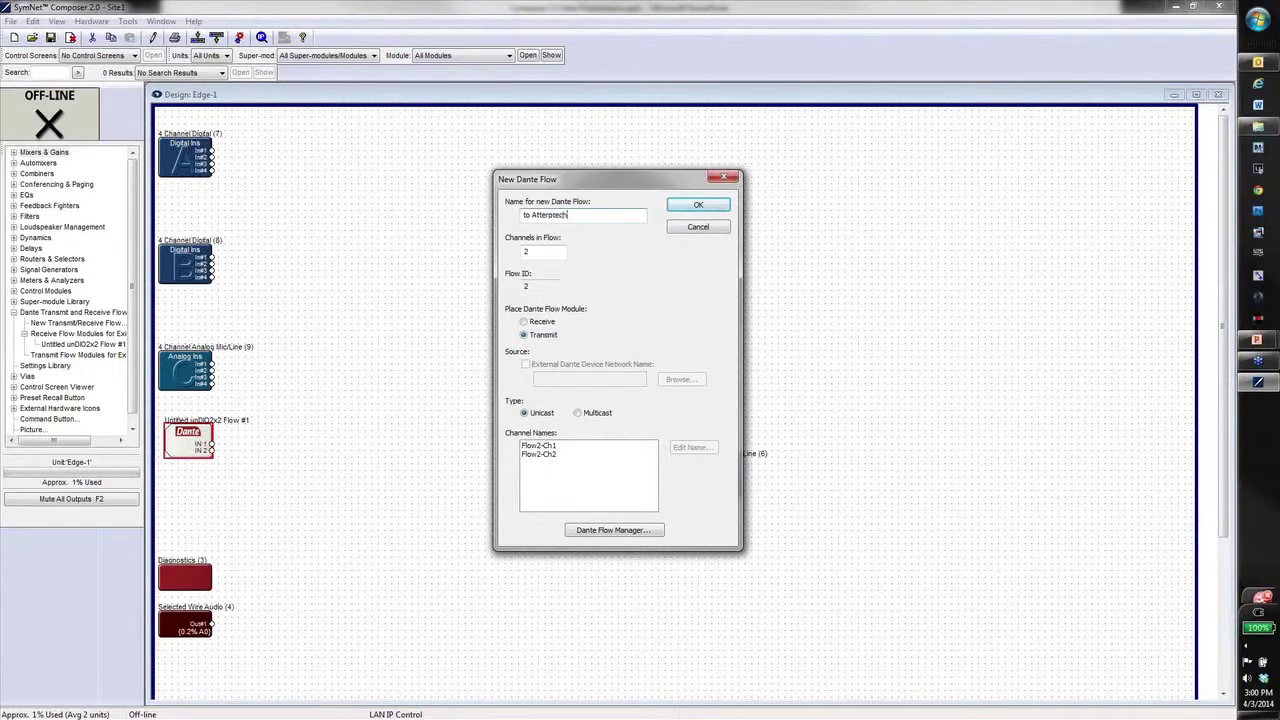
{"action": "key", "text": "Return"}
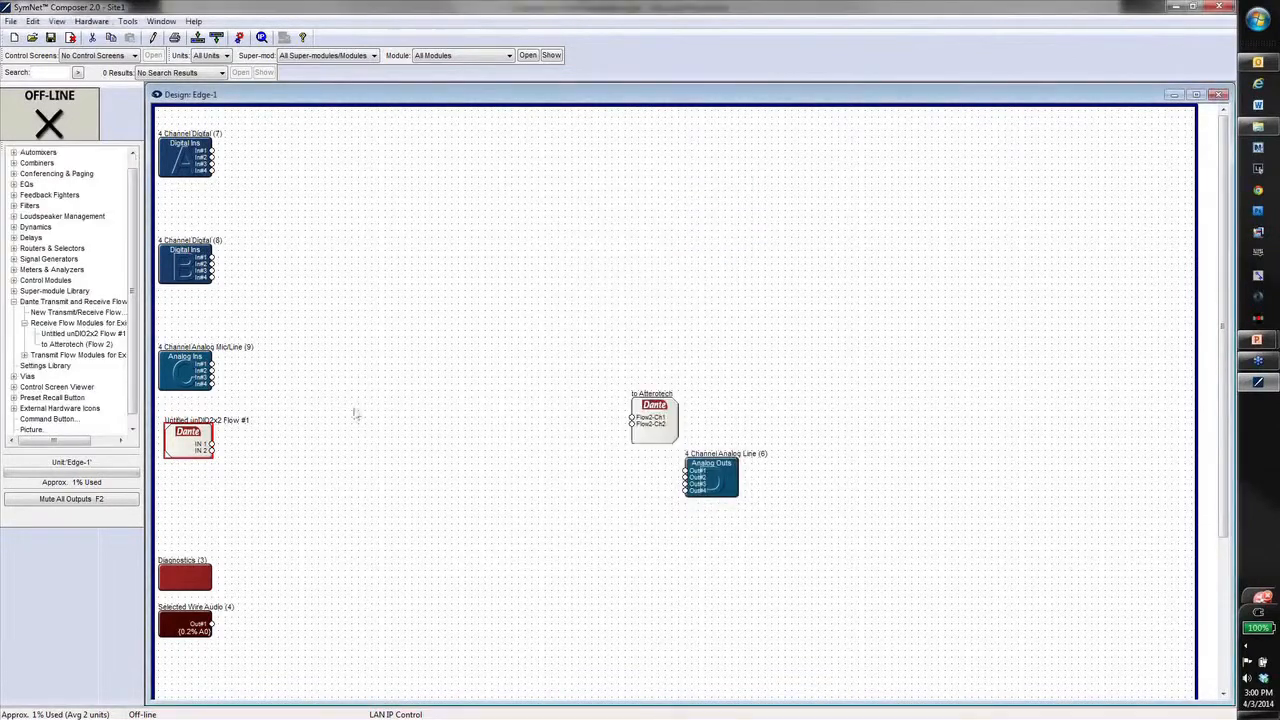
{"action": "left_click", "coordinate": [668, 420]}
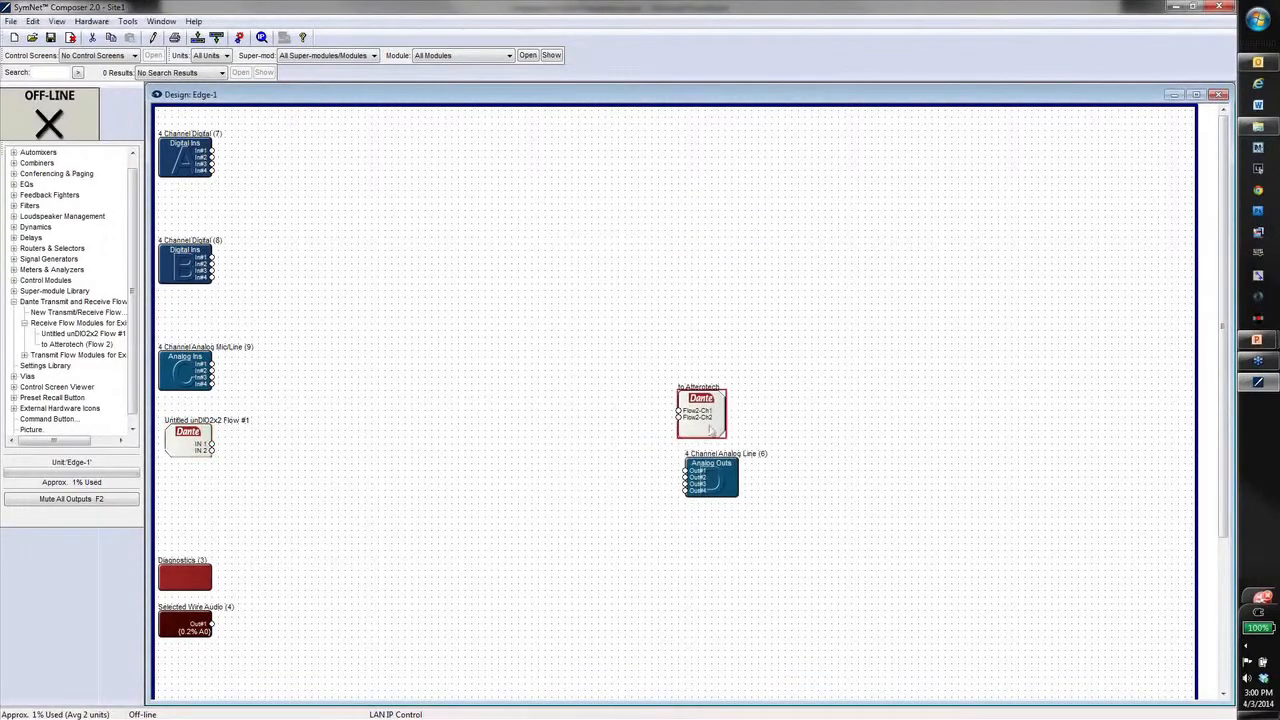
{"action": "left_click_drag", "start_coordinate": [654, 418], "coordinate": [714, 405]}
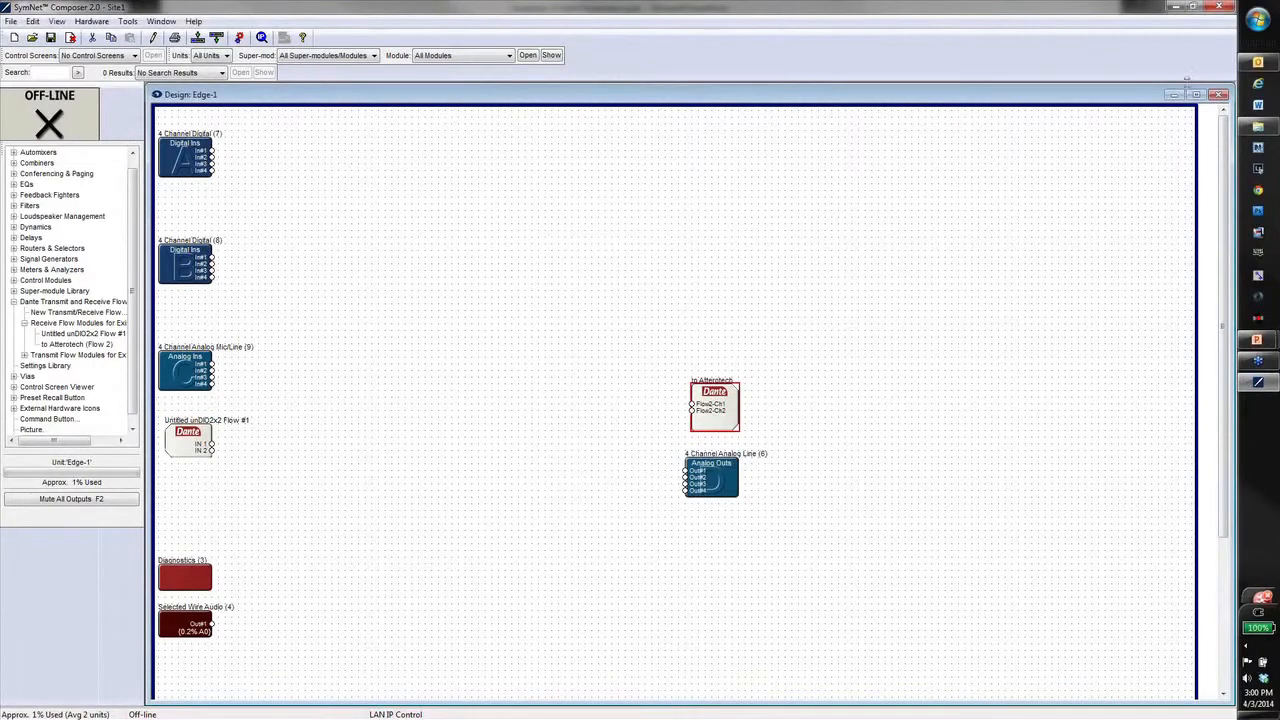
{"action": "left_click", "coordinate": [1220, 94]}
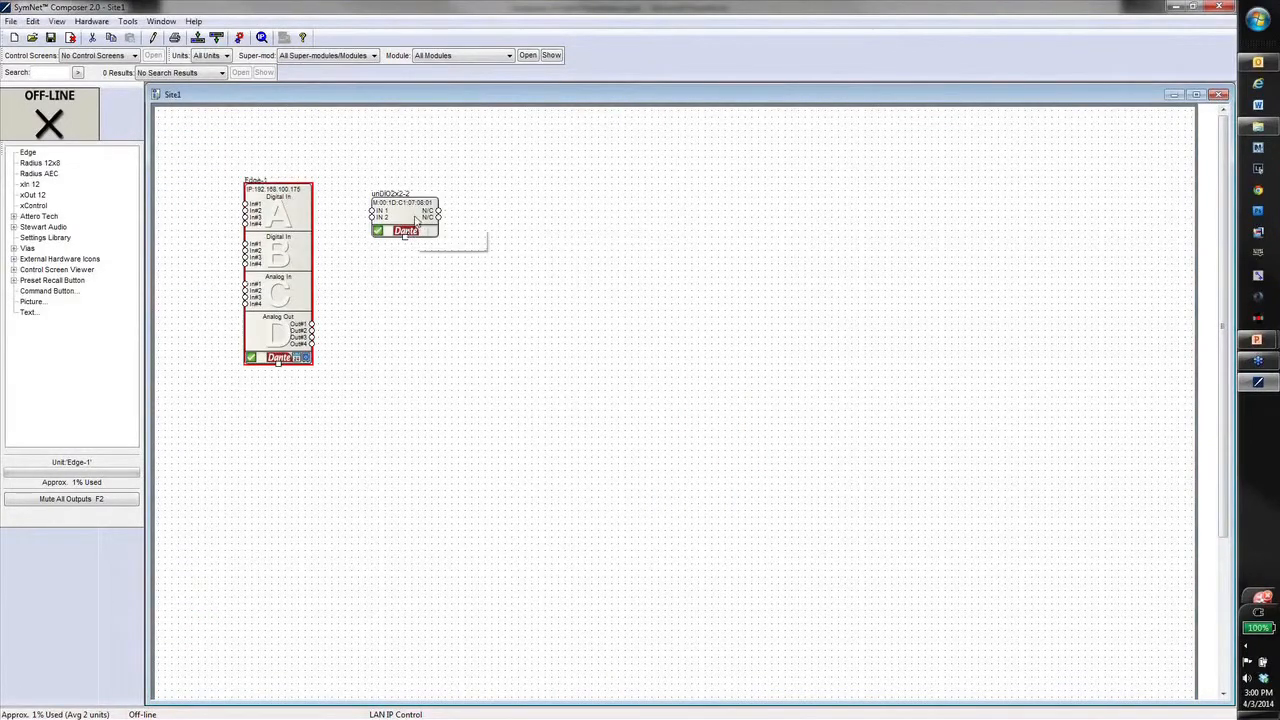
Route the 'to Atterotech' flow into the unDIO2x2's two reception channels
{"action": "double_click", "coordinate": [415, 222]}
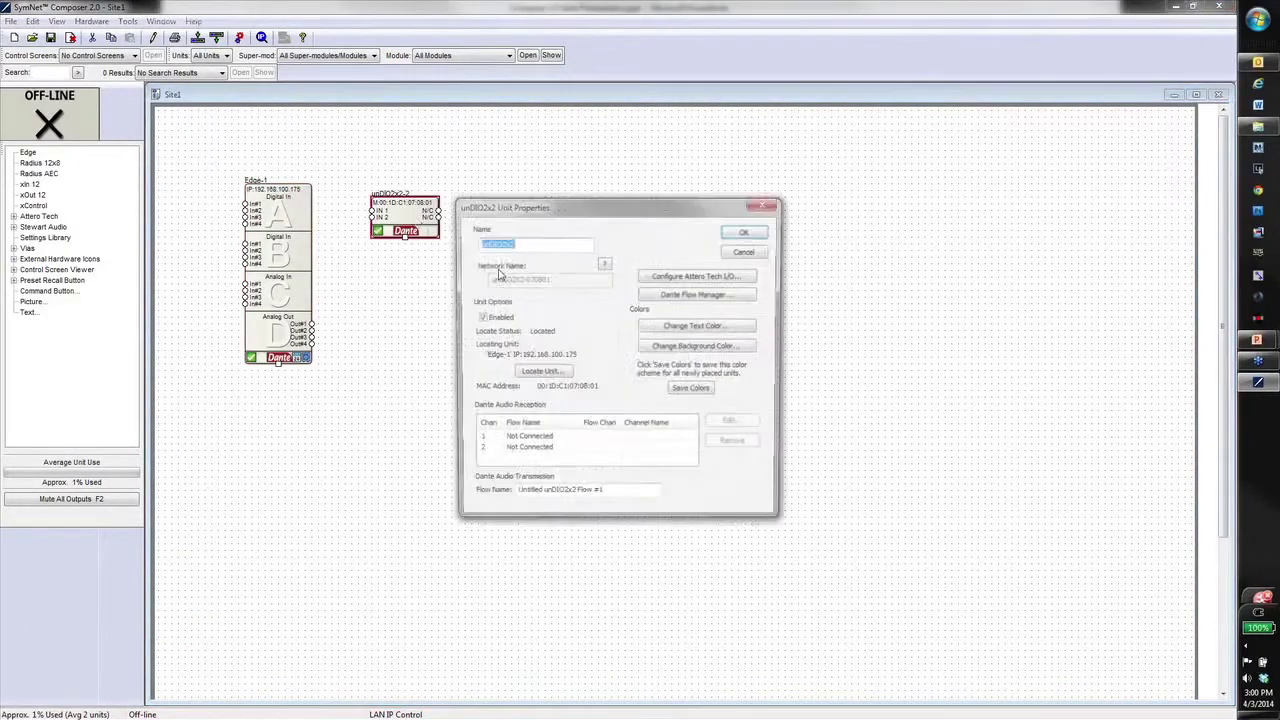
{"action": "double_click", "coordinate": [517, 443]}
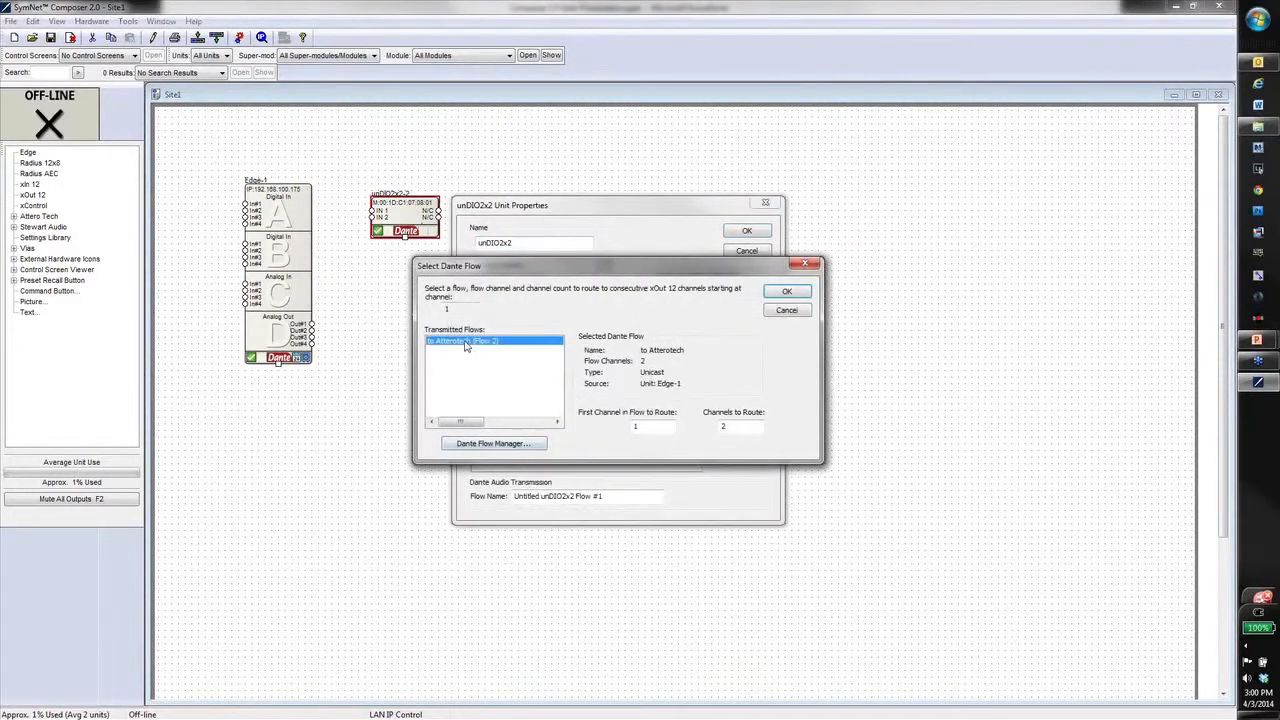
{"action": "left_click", "coordinate": [787, 291]}
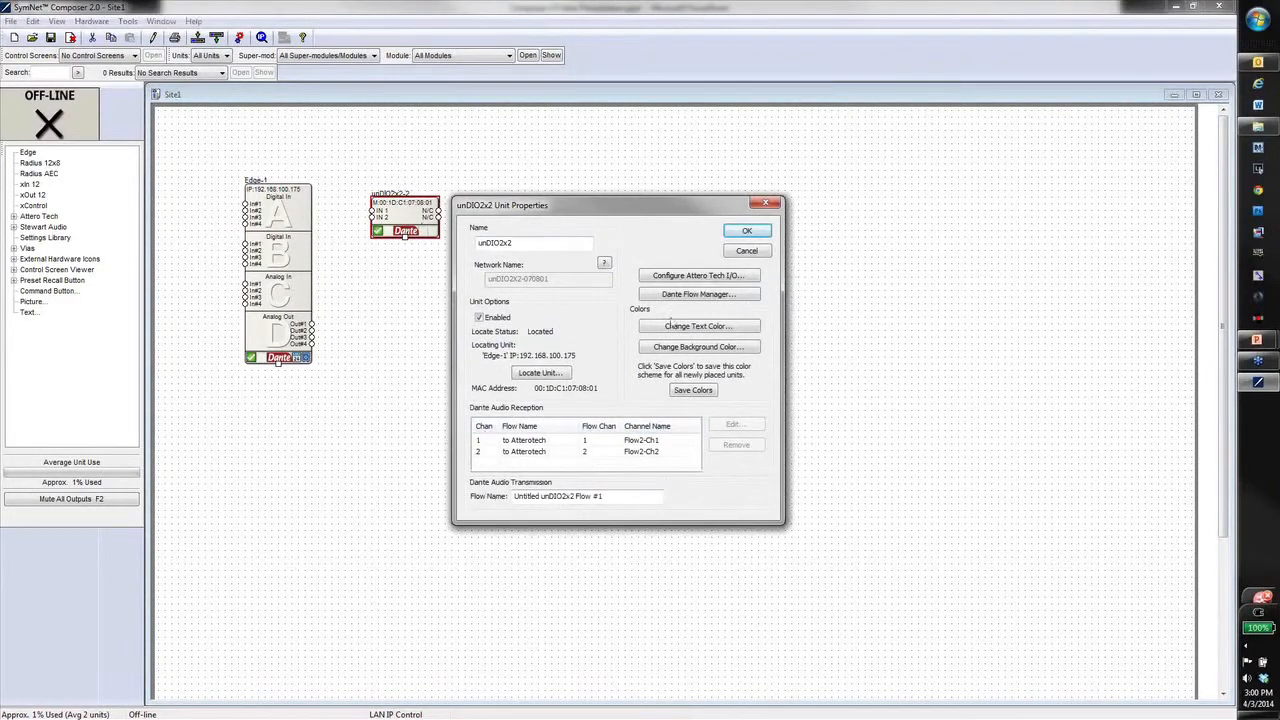
{"action": "left_click", "coordinate": [747, 231]}
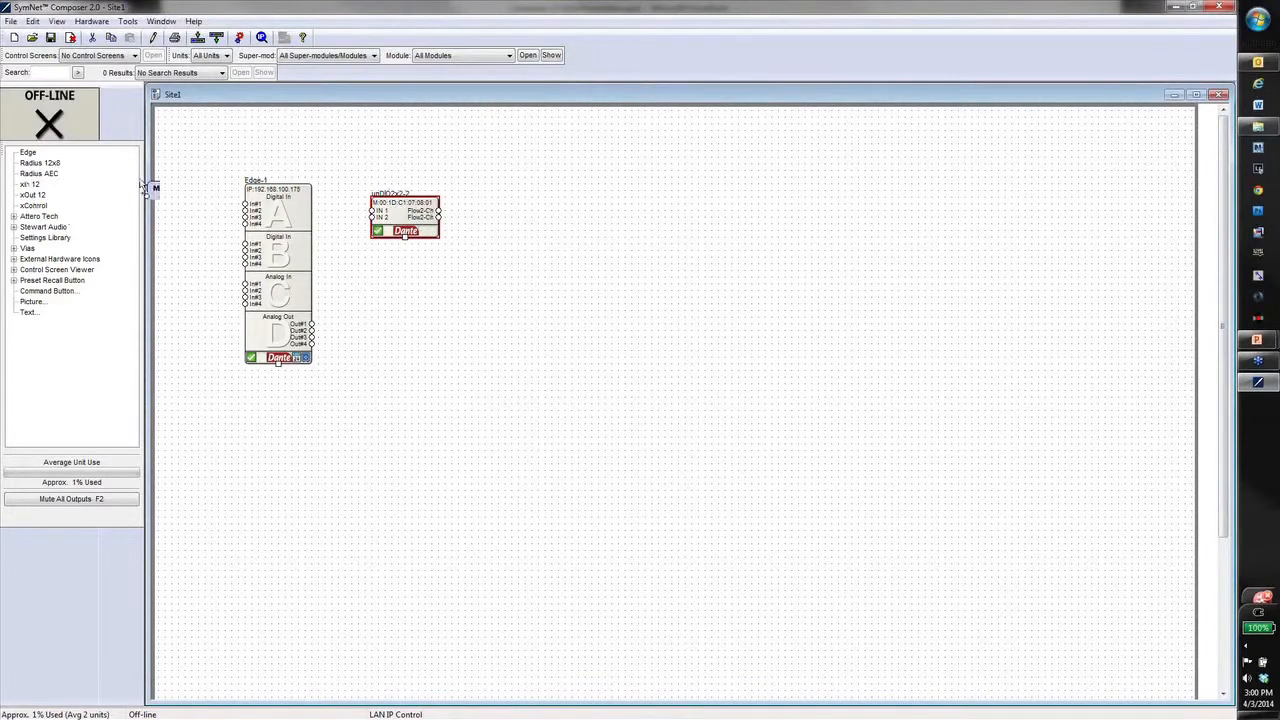
Add an xIn 12 unit below the unDIO2x2 and match it to the discovered xIn-12-3 hardware
{"action": "left_click_drag", "start_coordinate": [29, 188], "coordinate": [385, 272]}
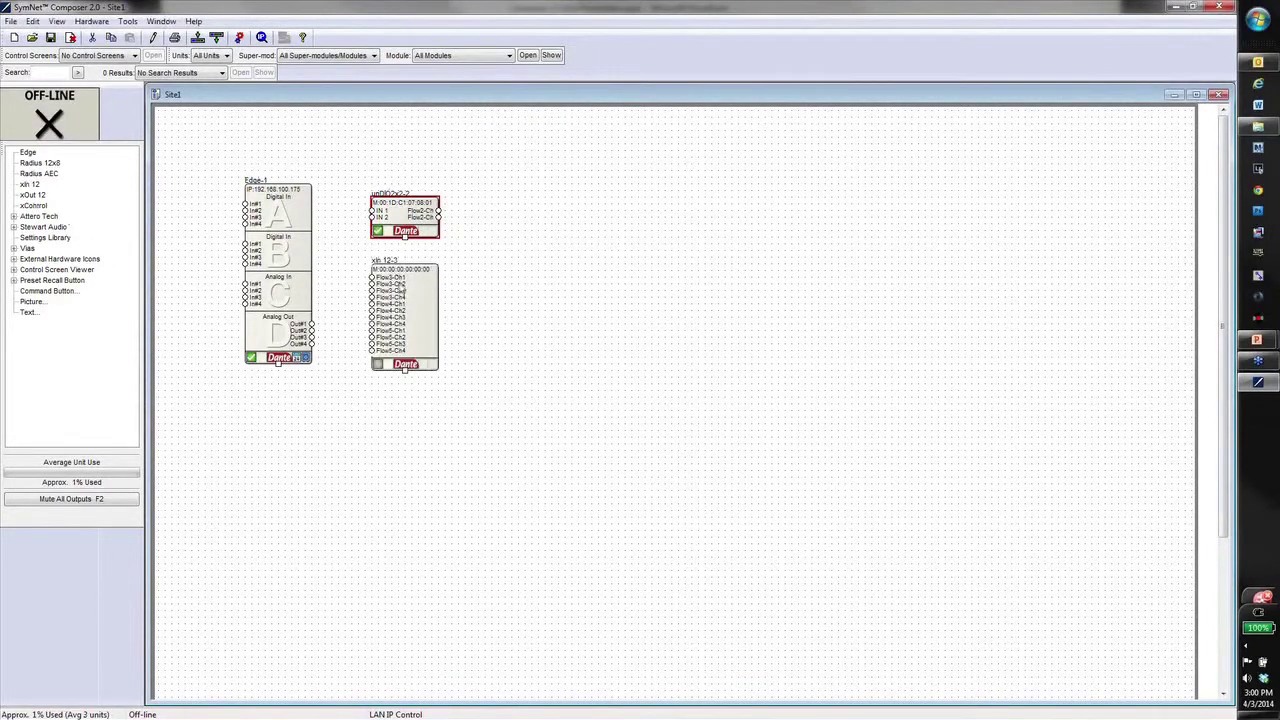
{"action": "left_click", "coordinate": [378, 365]}
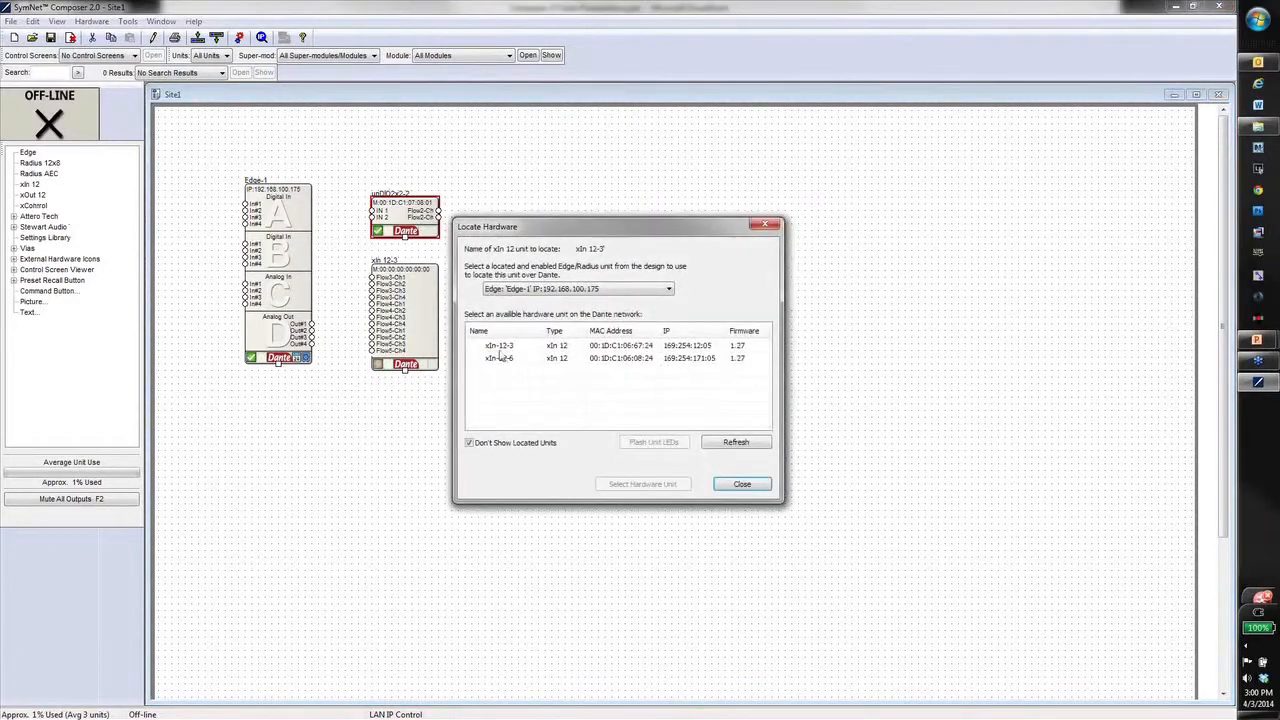
{"action": "double_click", "coordinate": [630, 346]}
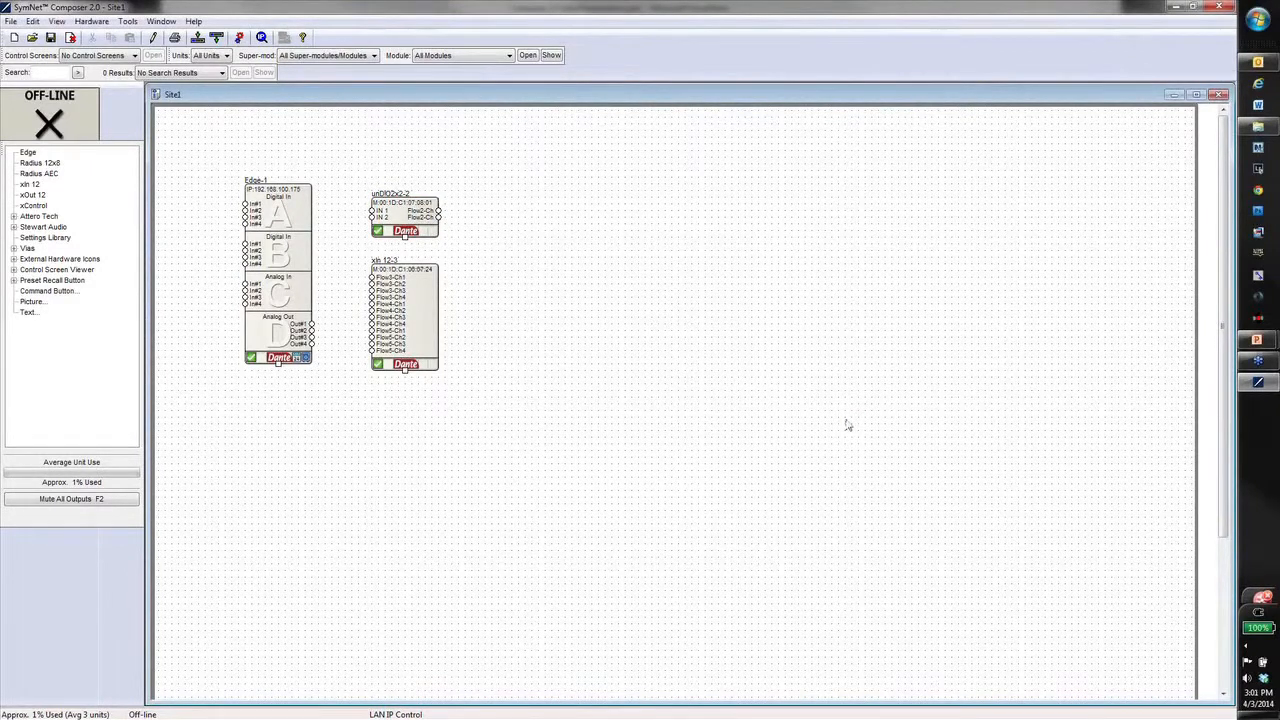
{"action": "right_click", "coordinate": [418, 308]}
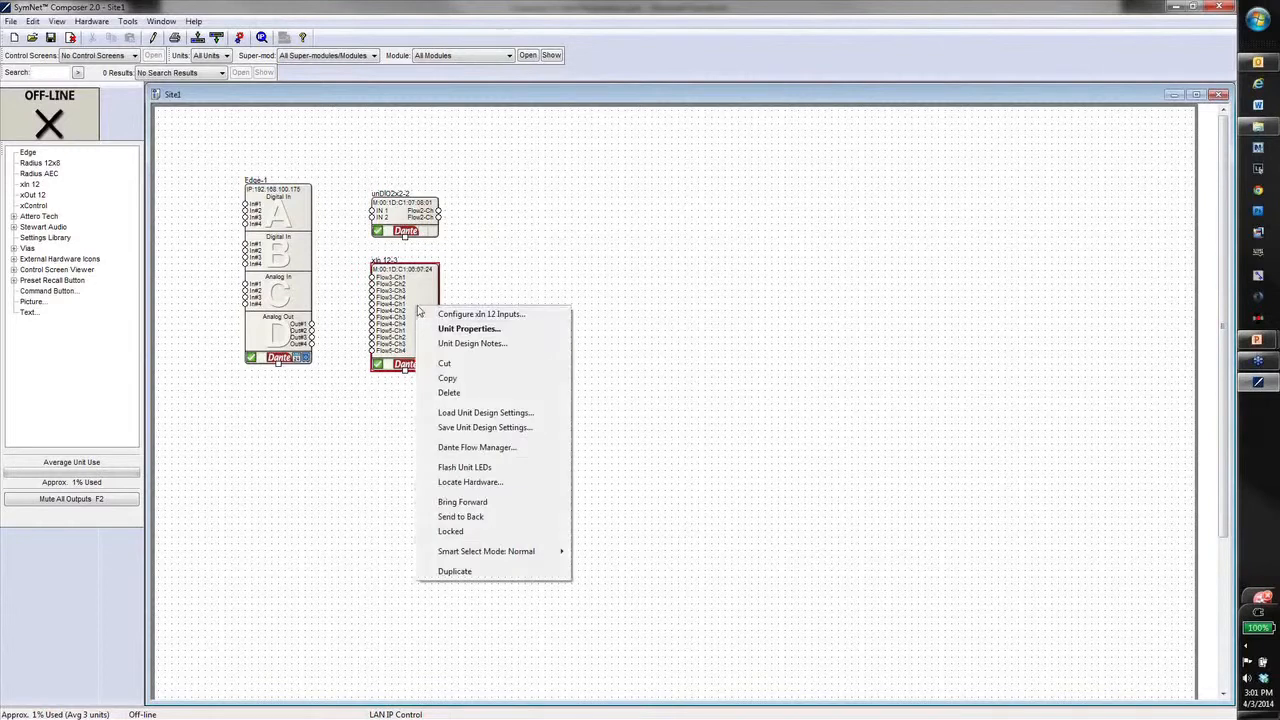
{"action": "left_click", "coordinate": [468, 328]}
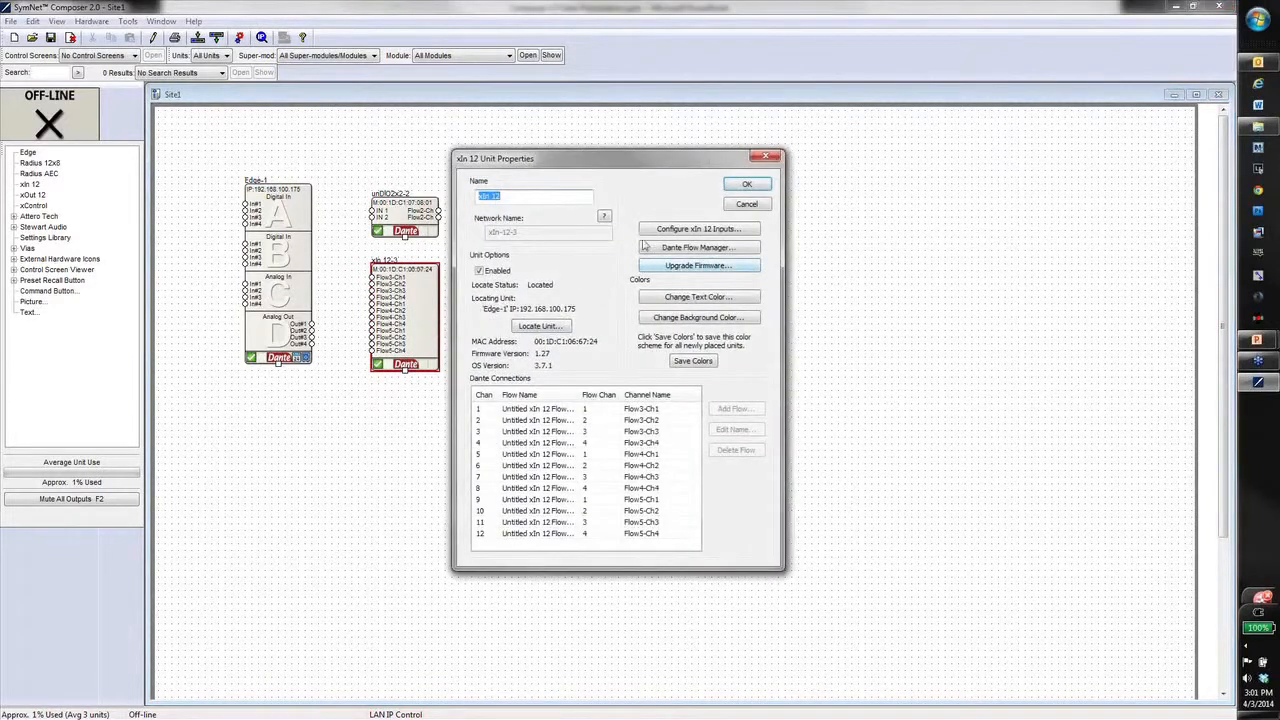
{"action": "left_click", "coordinate": [700, 229]}
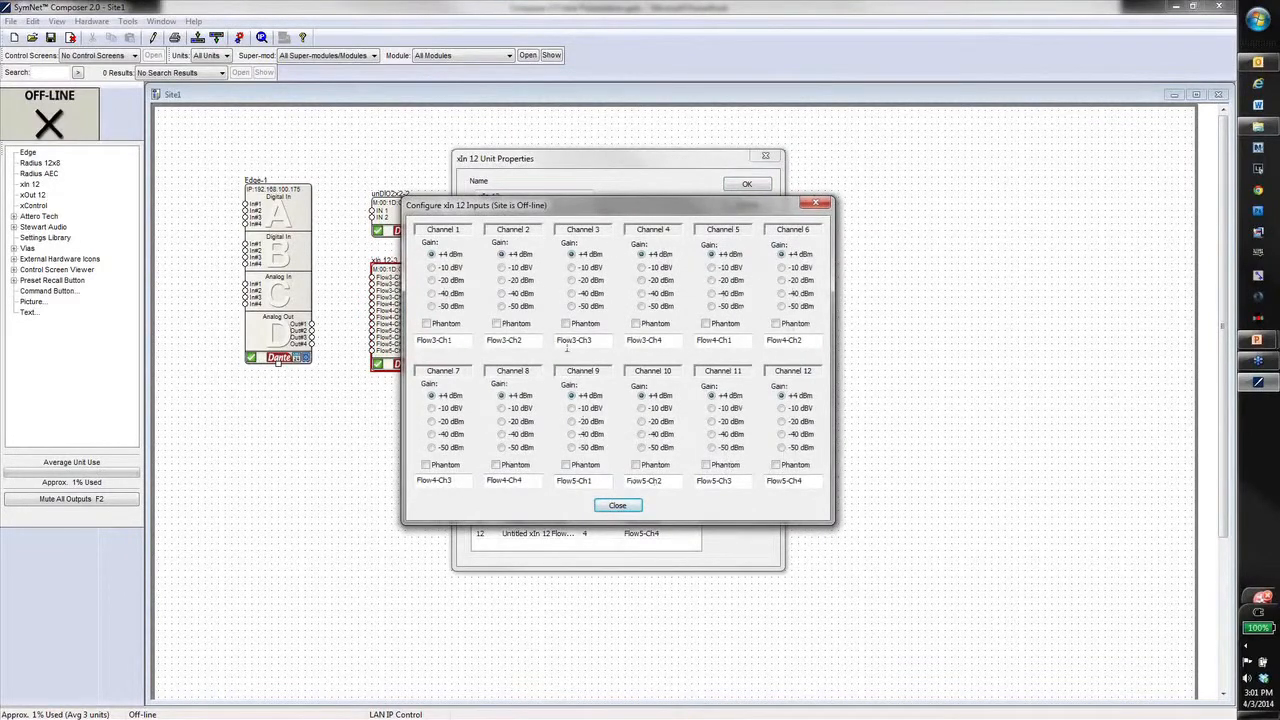
{"action": "left_click", "coordinate": [618, 506]}
{"action": "left_click", "coordinate": [746, 184]}
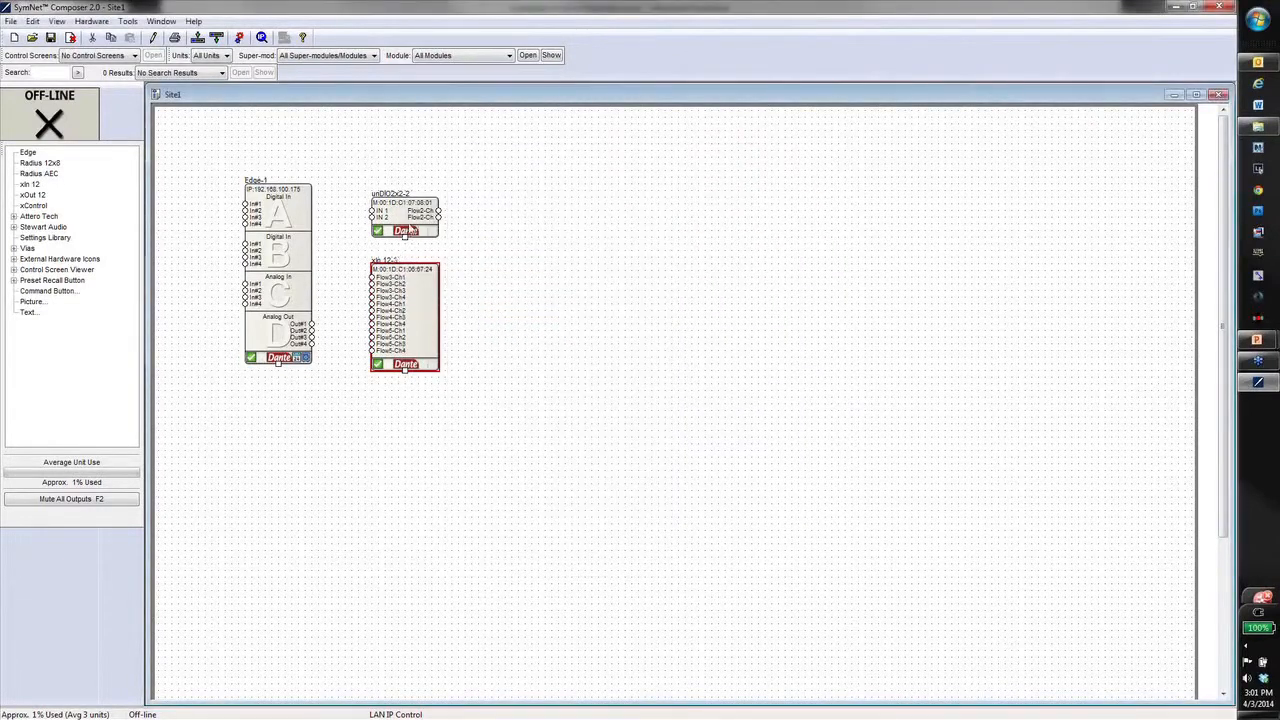
{"action": "double_click", "coordinate": [410, 215]}
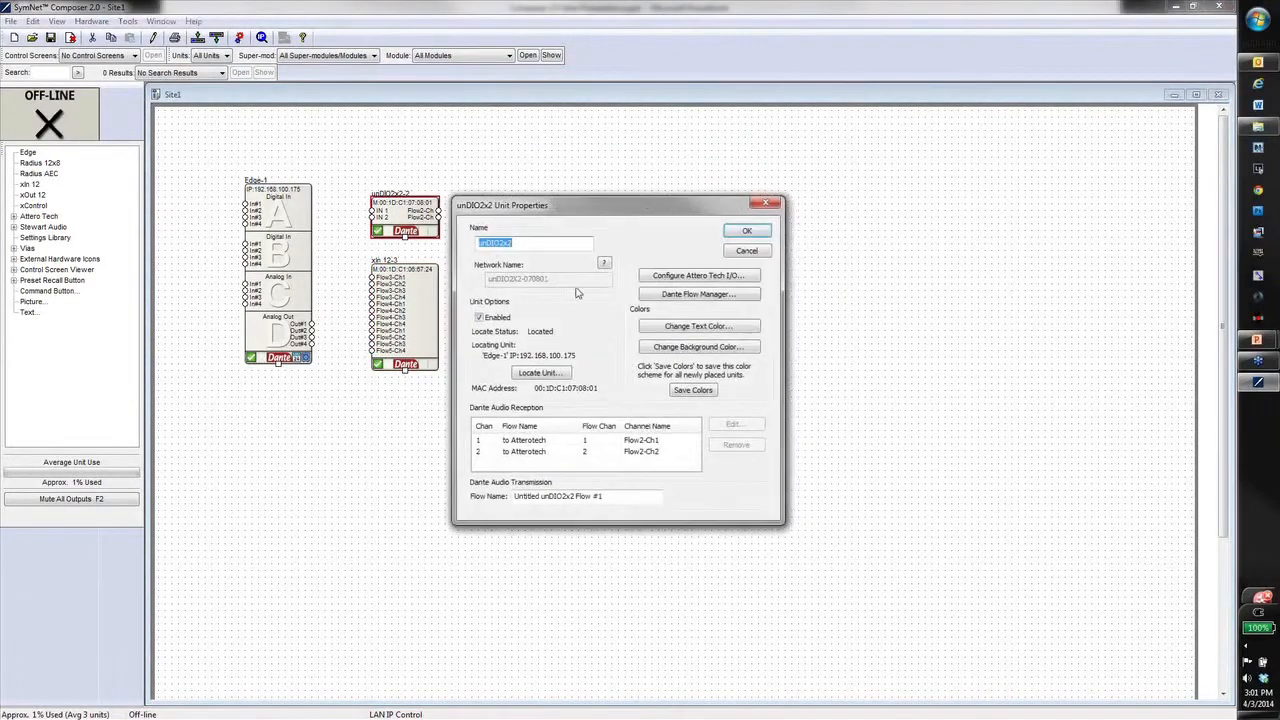
{"action": "left_click", "coordinate": [676, 279]}
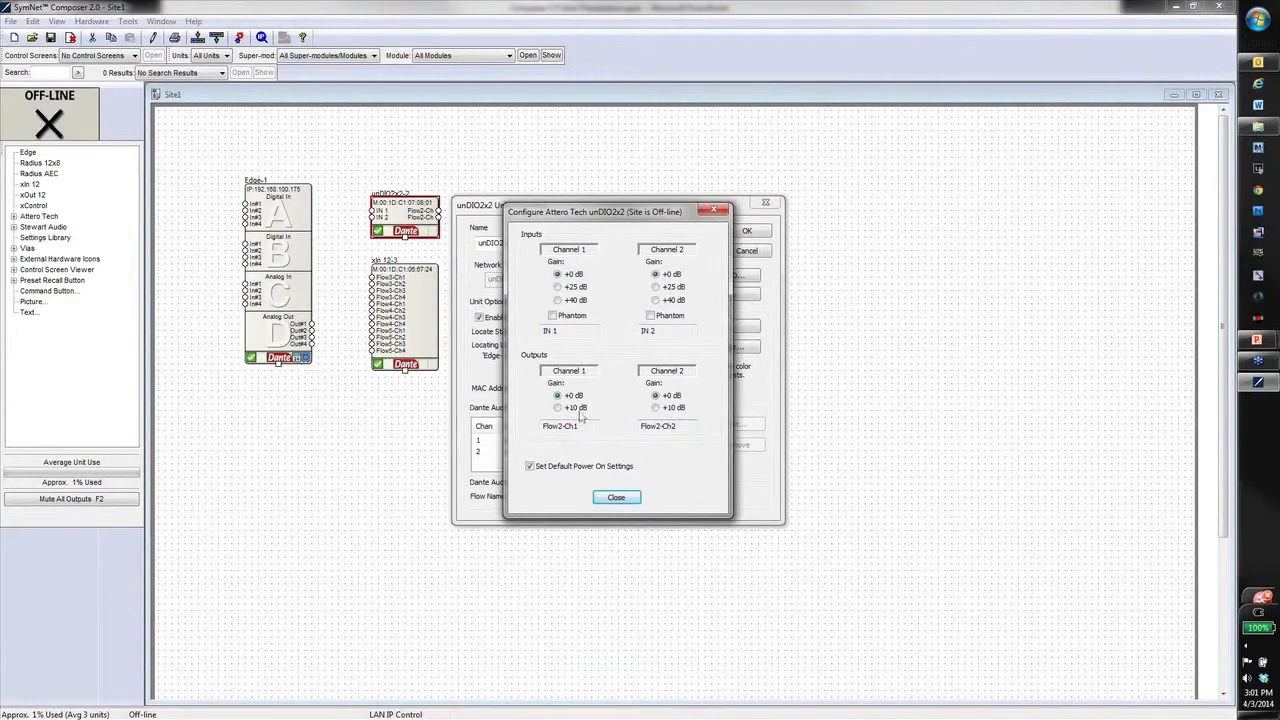
{"action": "left_click", "coordinate": [621, 500]}
{"action": "left_click", "coordinate": [746, 232]}
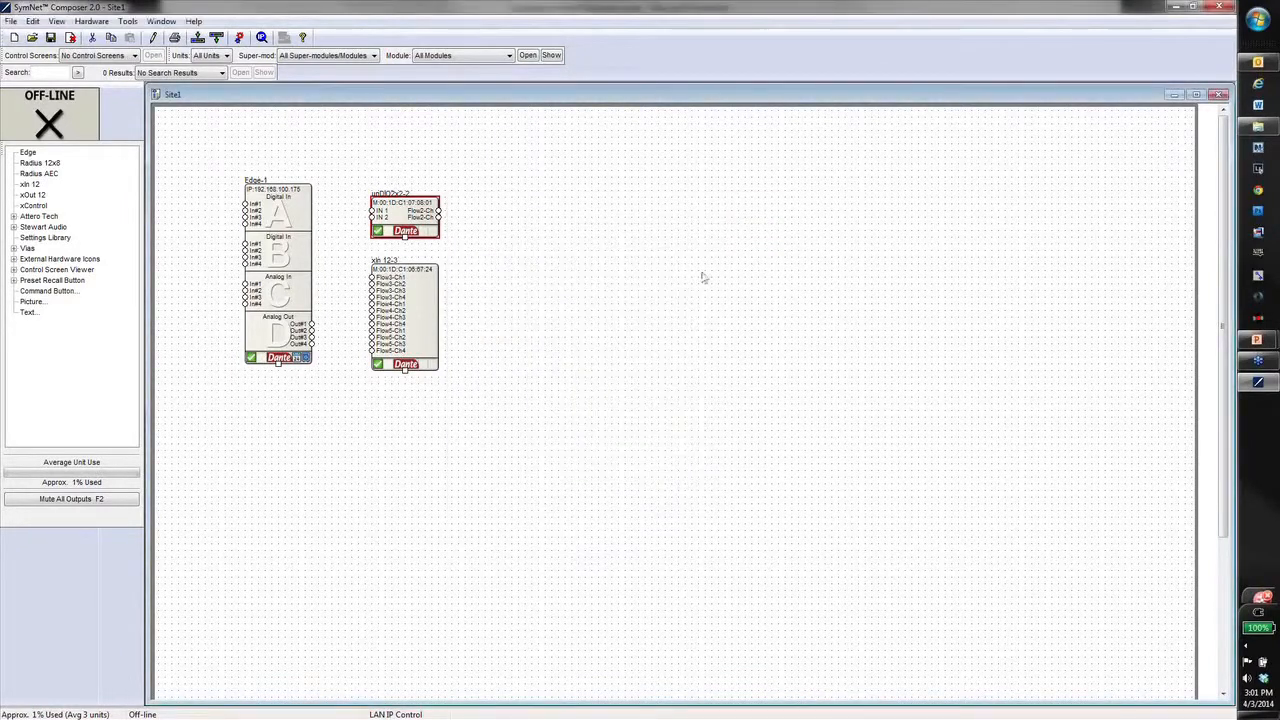
Add an unDX2IO unit beside the unDIO2x2 and move the xIn 12-3 unit below Edge-1
{"action": "left_click", "coordinate": [14, 216]}
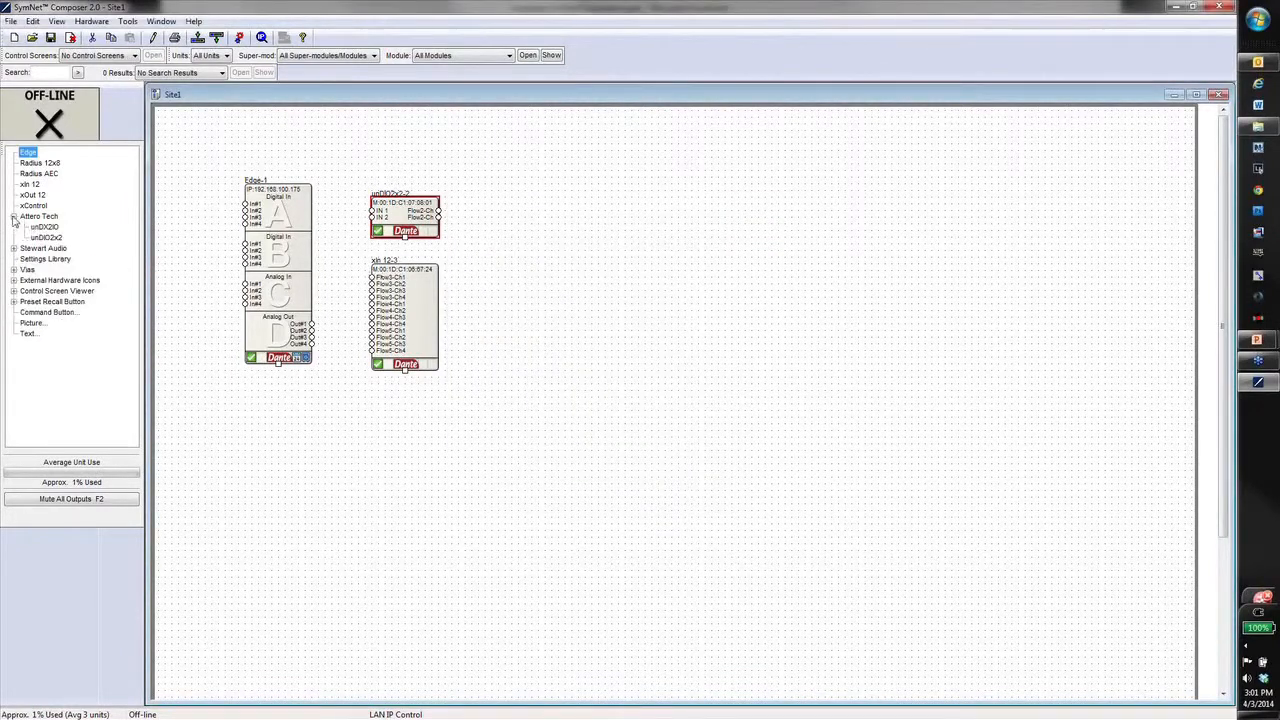
{"action": "left_click", "coordinate": [44, 227]}
{"action": "left_click_drag", "start_coordinate": [44, 228], "coordinate": [497, 208]}
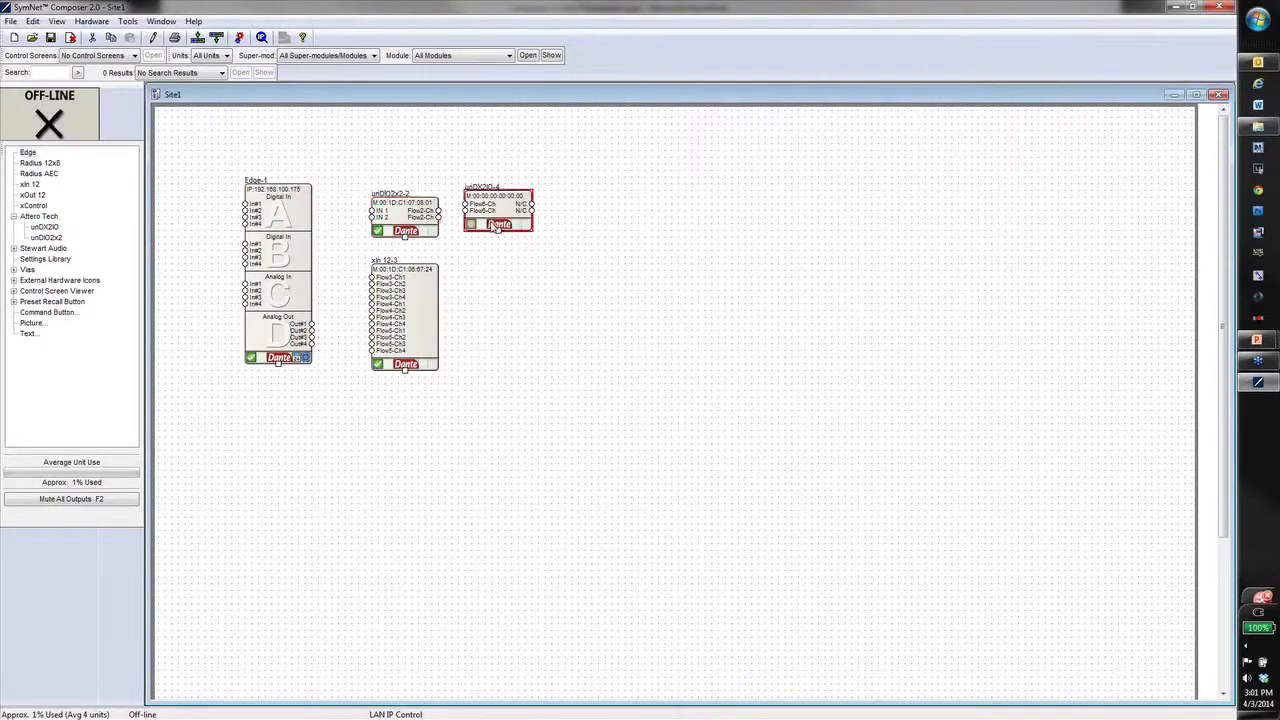
{"action": "left_click_drag", "start_coordinate": [497, 225], "coordinate": [497, 232]}
{"action": "left_click", "coordinate": [410, 310]}
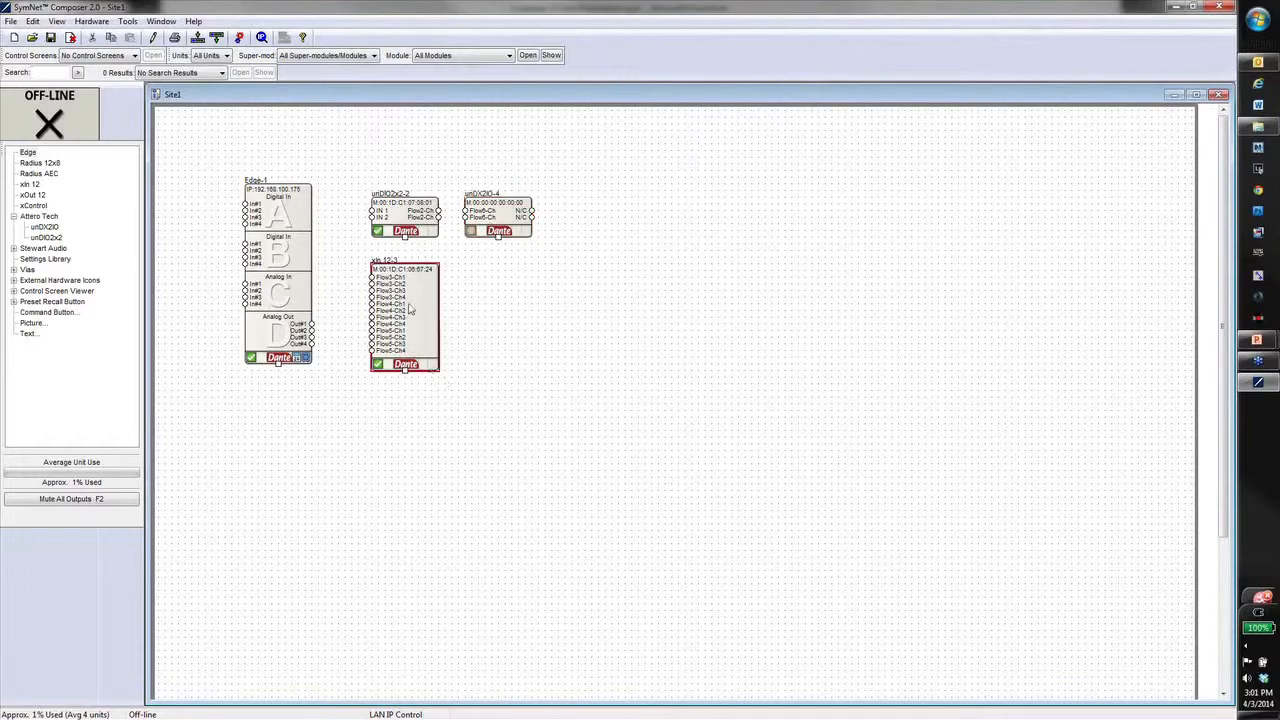
{"action": "left_click_drag", "start_coordinate": [408, 316], "coordinate": [284, 440]}
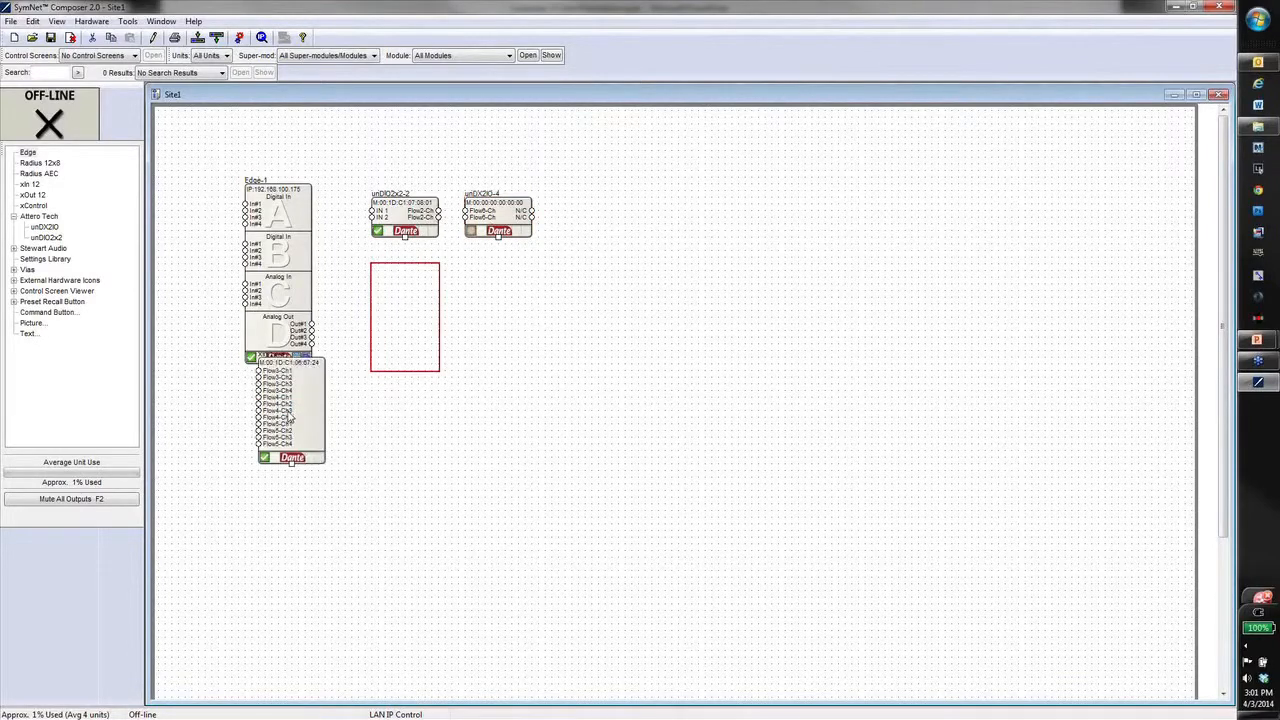
Add a Stewart Audio AV25-2 unit below the unDIO2x2 and locate its network hardware
{"action": "left_click", "coordinate": [13, 248]}
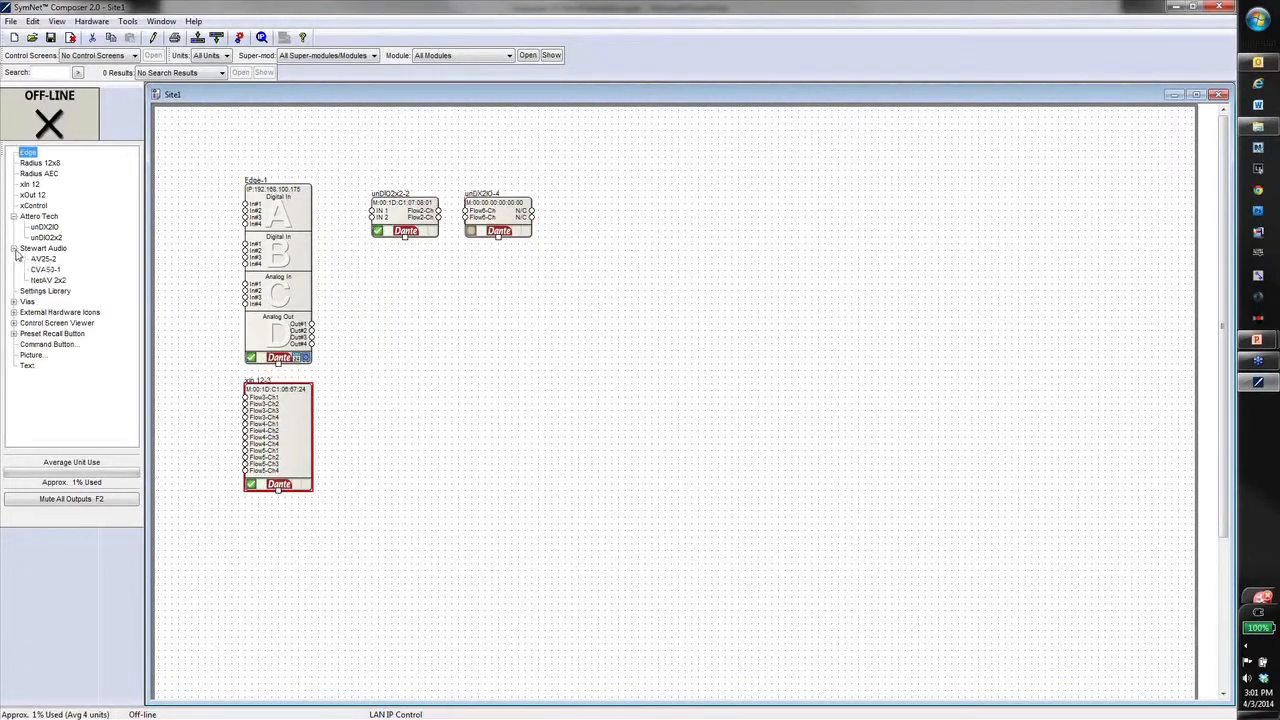
{"action": "mouse_move", "coordinate": [43, 258]}
{"action": "left_mouse_down"}
{"action": "mouse_move", "coordinate": [405, 300]}
{"action": "mouse_move", "coordinate": [408, 312]}
{"action": "left_mouse_up"}
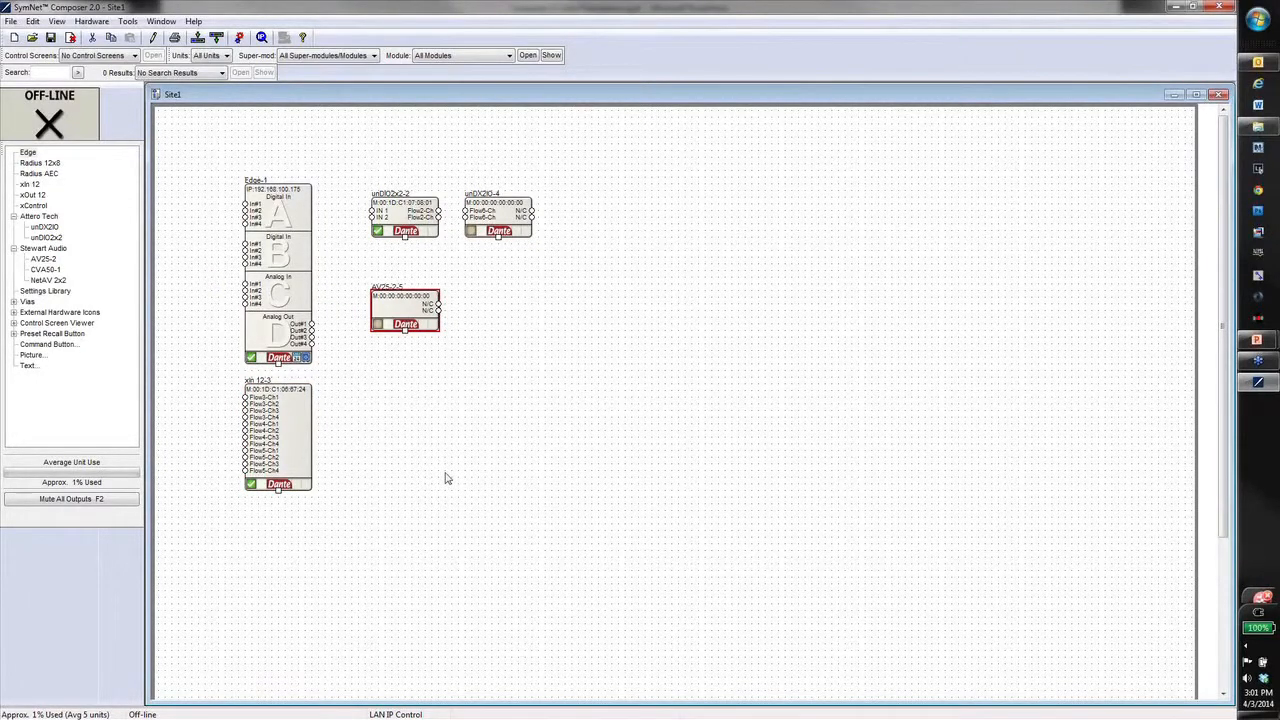
{"action": "left_click", "coordinate": [378, 325]}
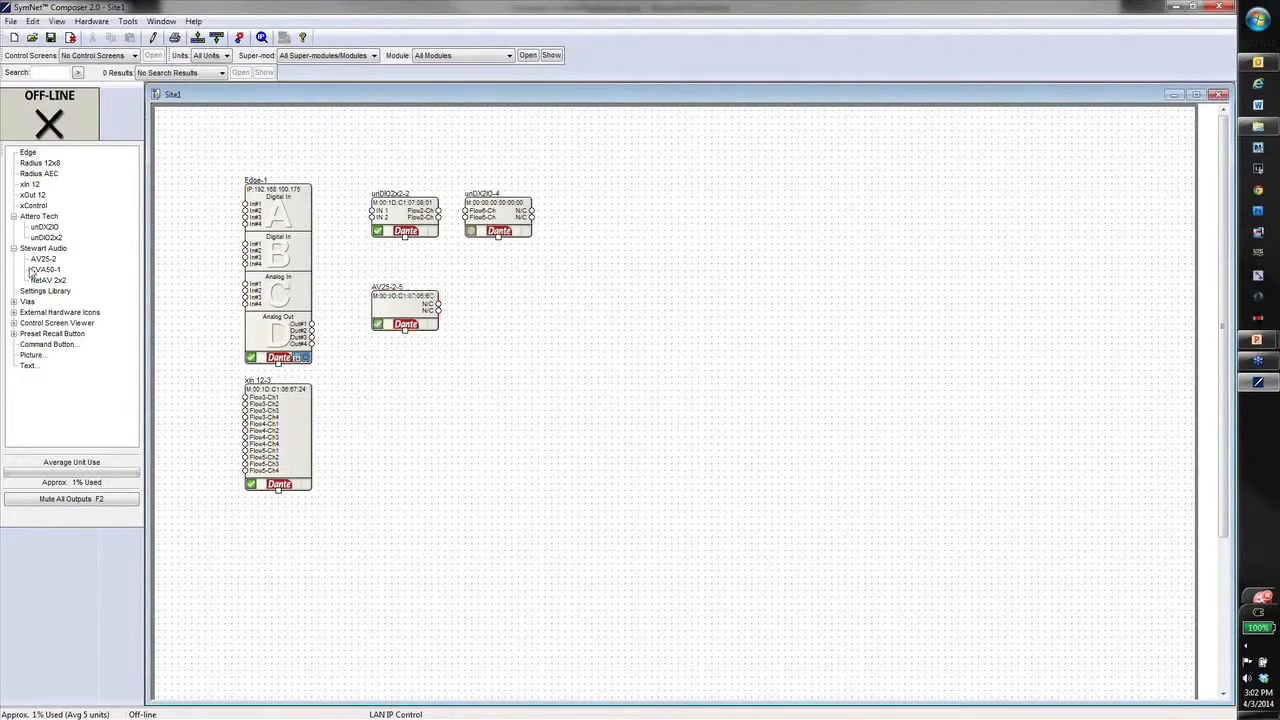
Place Stewart Audio CVA50-1 and NetAV 2x2 units on the site below the AV25-2
{"action": "left_click_drag", "start_coordinate": [169, 273], "coordinate": [385, 348]}
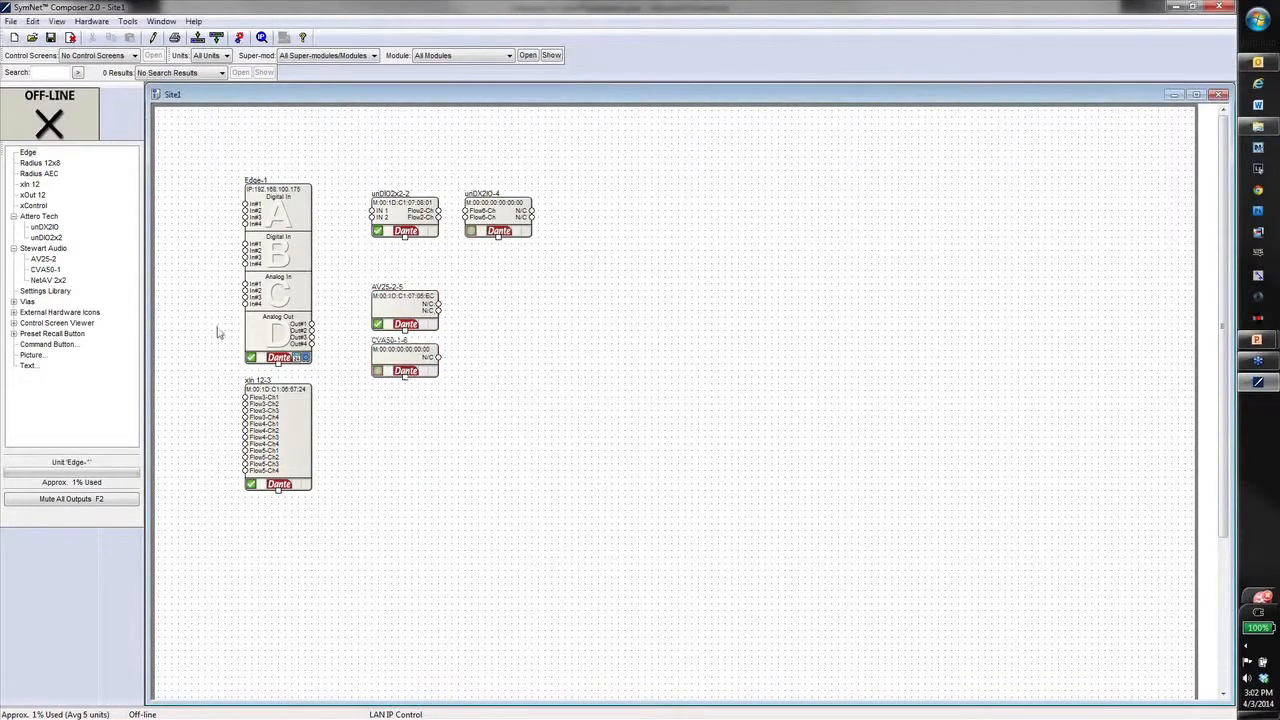
{"action": "left_click", "coordinate": [50, 280]}
{"action": "left_click_drag", "start_coordinate": [50, 280], "coordinate": [385, 410]}
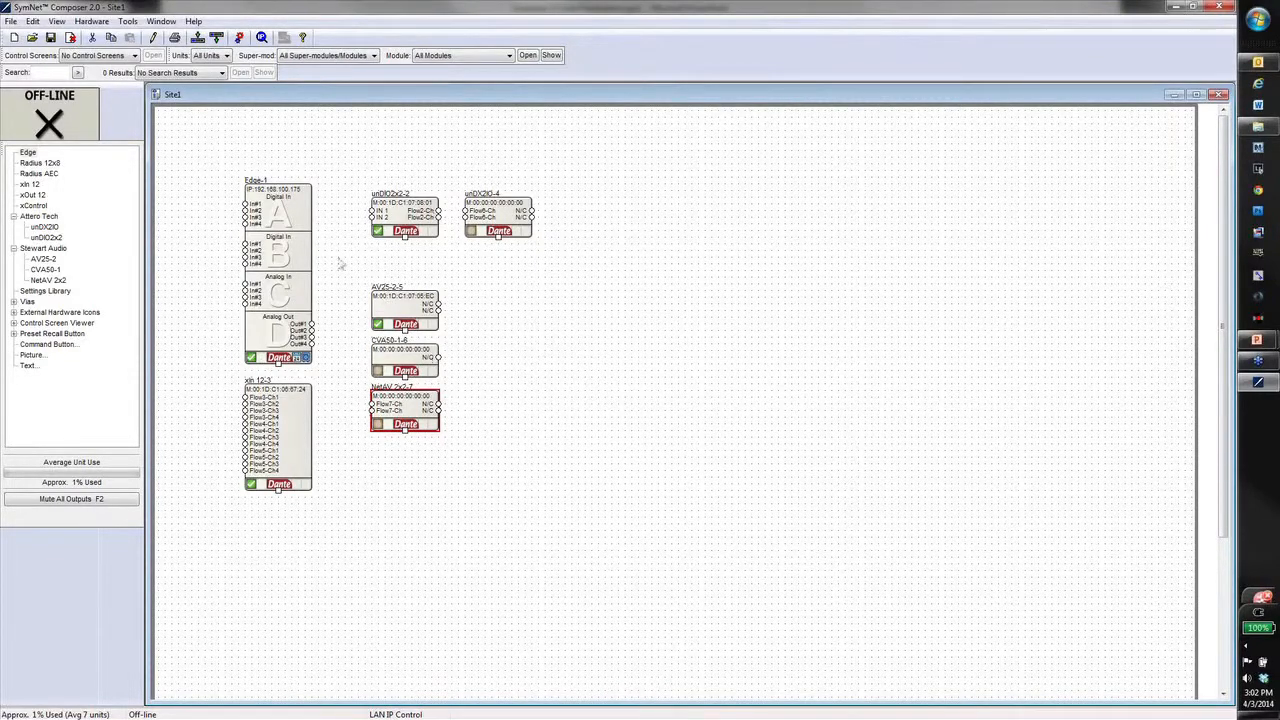
Open Edge-1's internal design, then switch to the PowerPoint slideshow on Dante device support
{"action": "left_click", "coordinate": [293, 244]}
{"action": "double_click", "coordinate": [293, 244]}
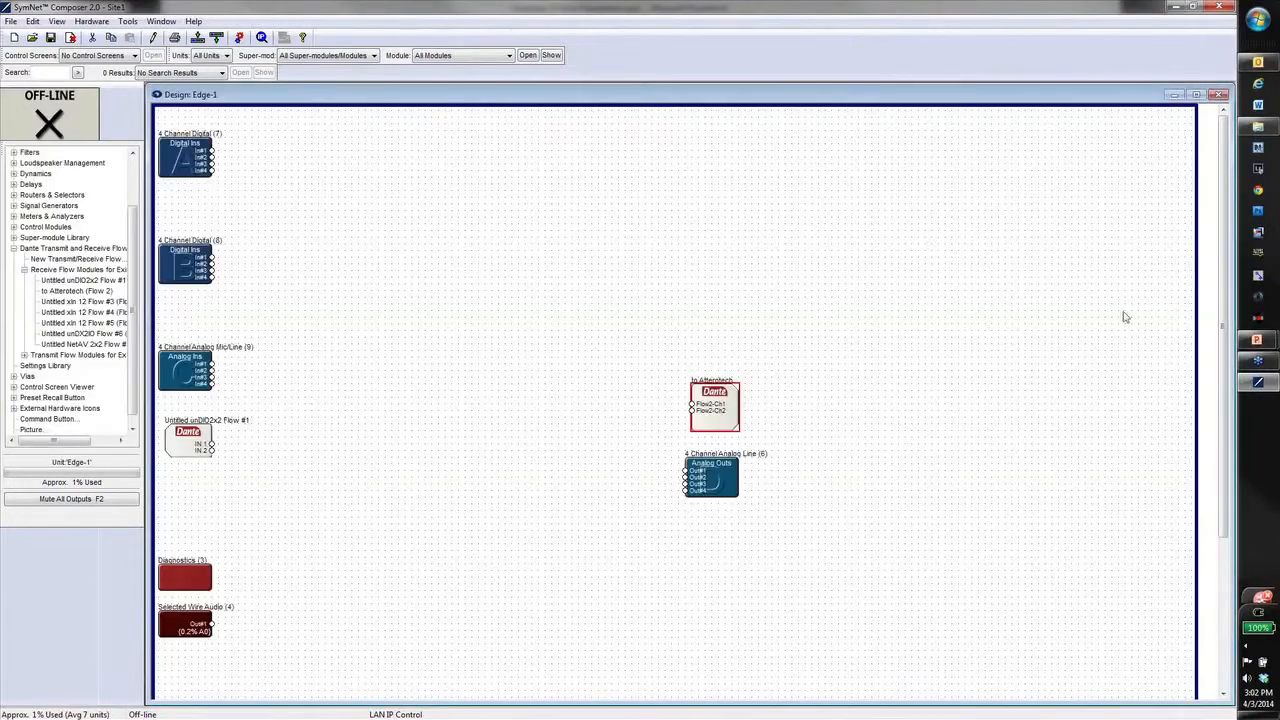
{"action": "mouse_move", "coordinate": [1257, 340]}
{"action": "left_click", "coordinate": [1150, 390]}
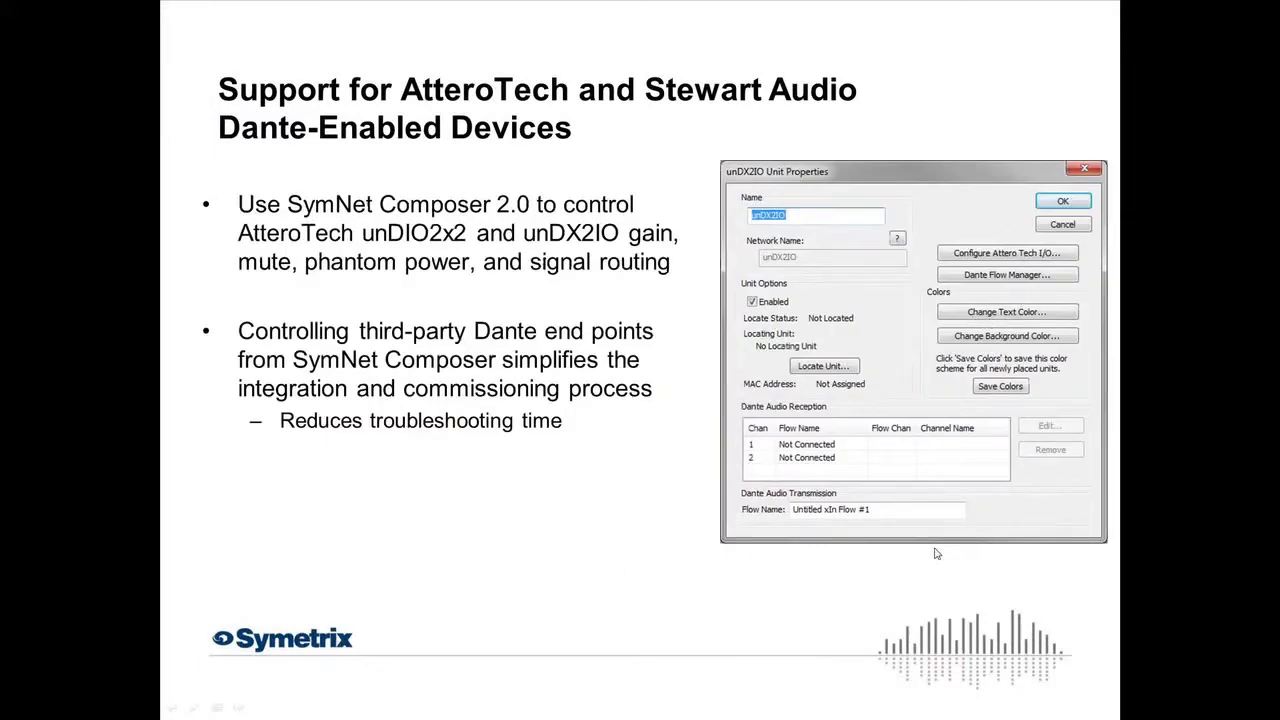
Show the Browse for External Dante Devices slide, then return to the Edge-1 design in Composer
{"action": "left_click", "coordinate": [937, 488]}
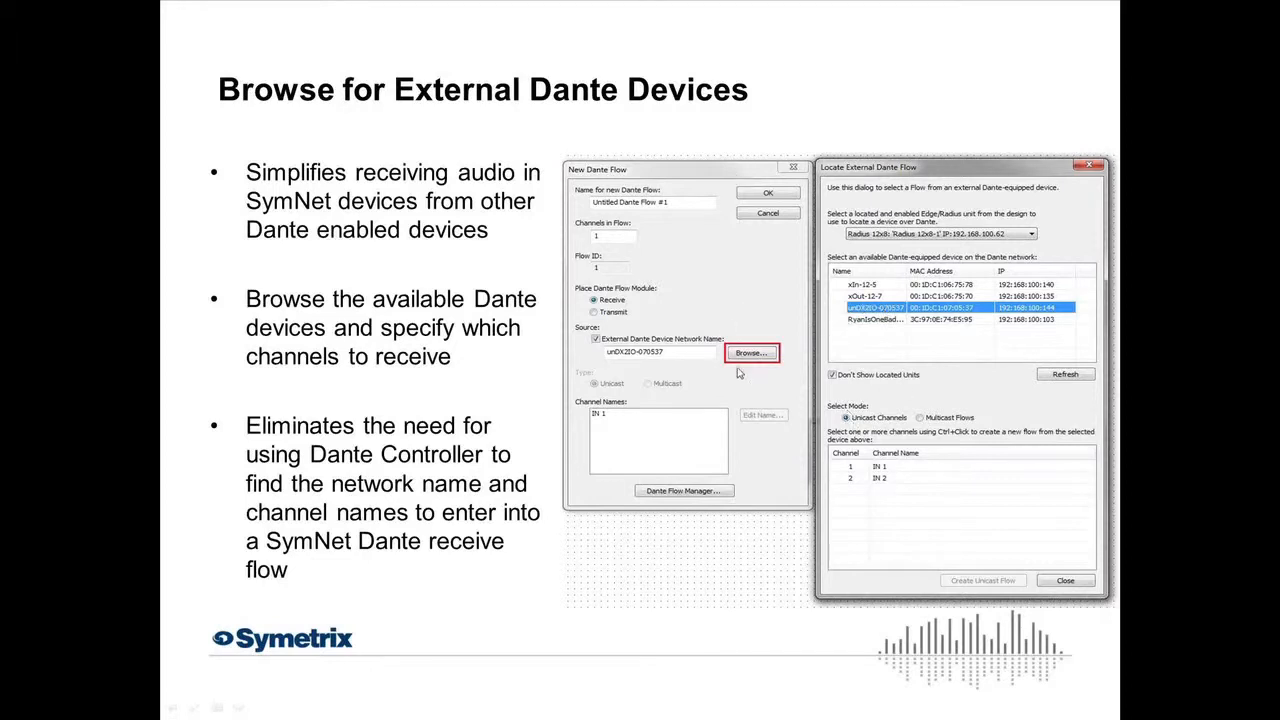
{"action": "key", "text": "alt+Tab"}
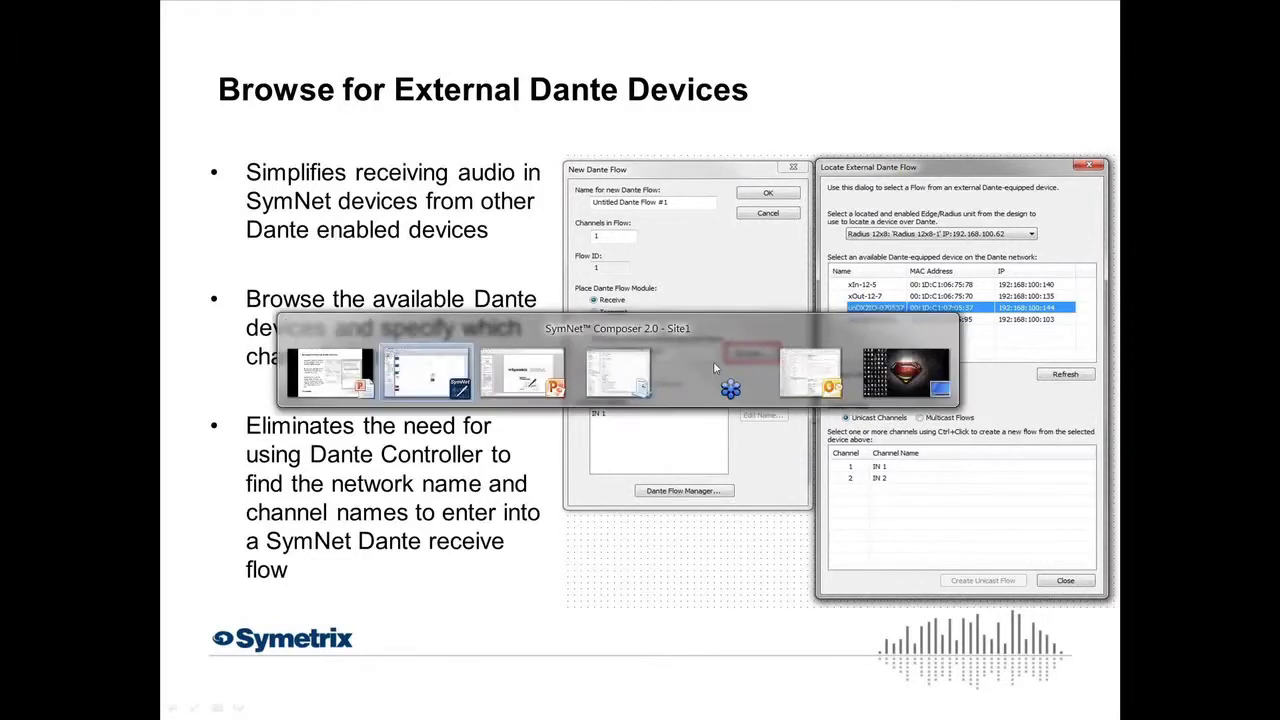
{"action": "key", "text": "Tab"}
{"action": "key", "text": "Tab"}
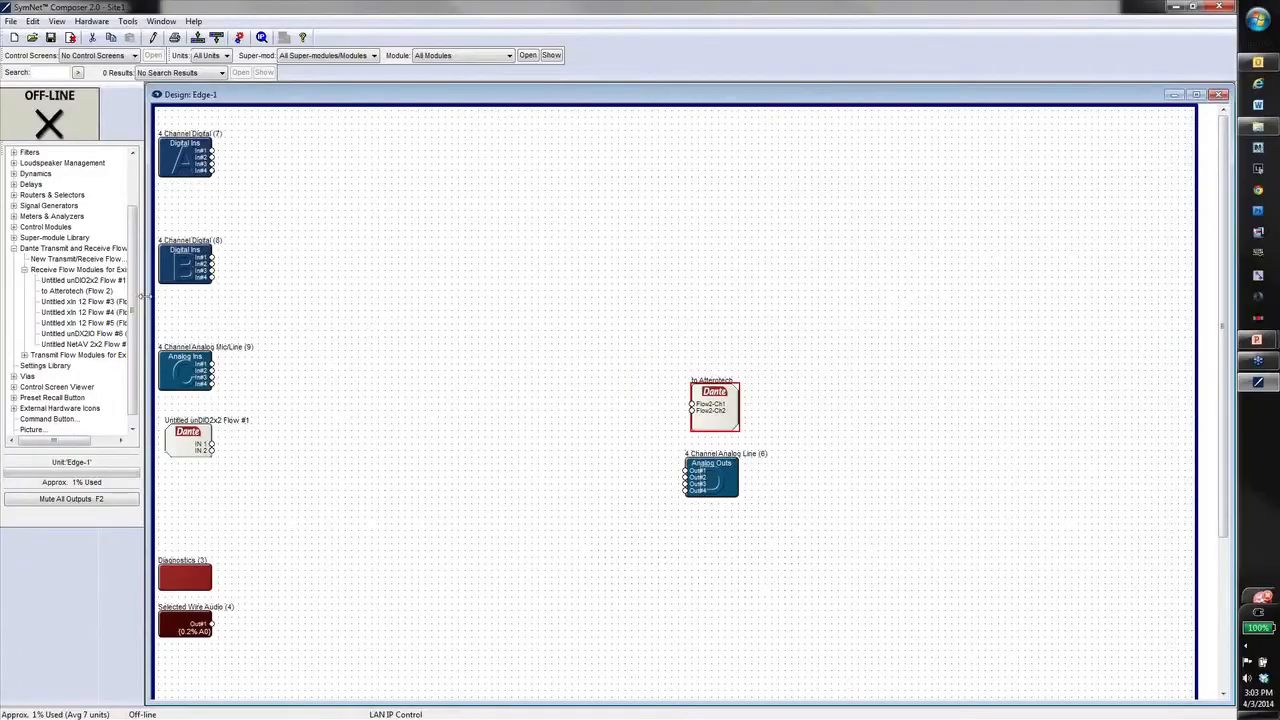
Start a new Dante flow set to Receive with its source taken from an external Dante device network name
{"action": "left_click", "coordinate": [24, 269]}
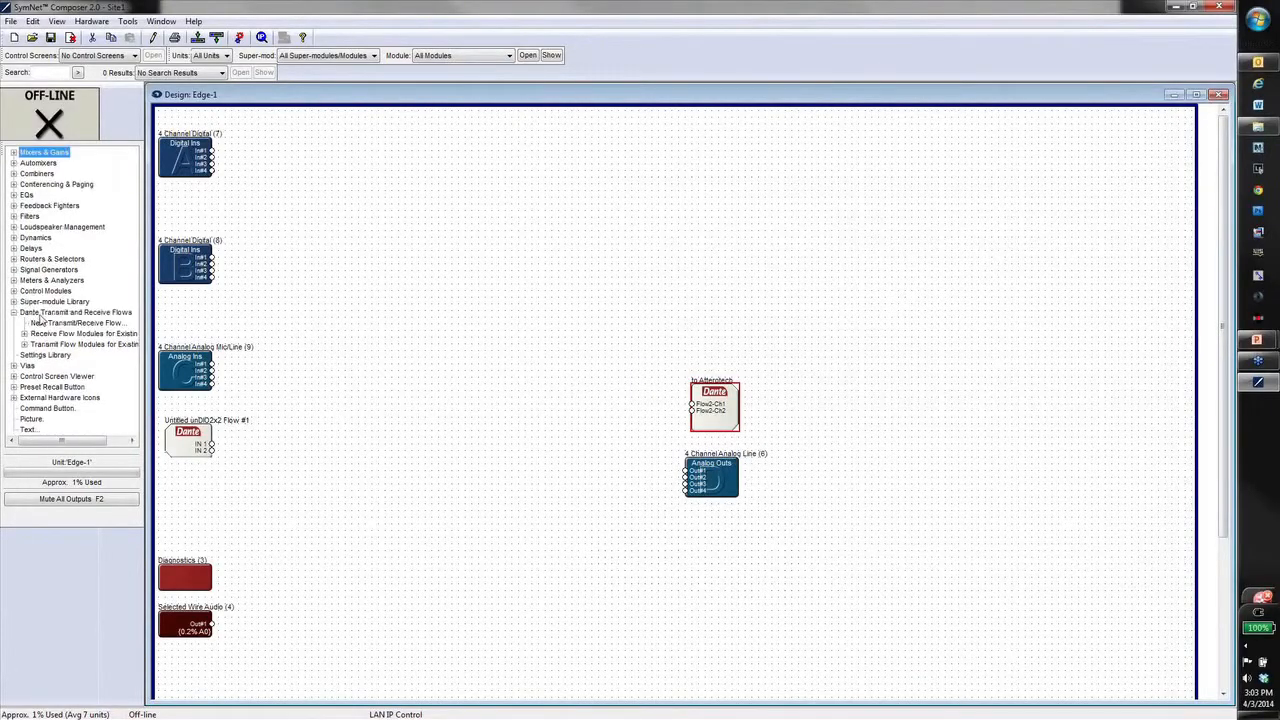
{"action": "double_click", "coordinate": [75, 323]}
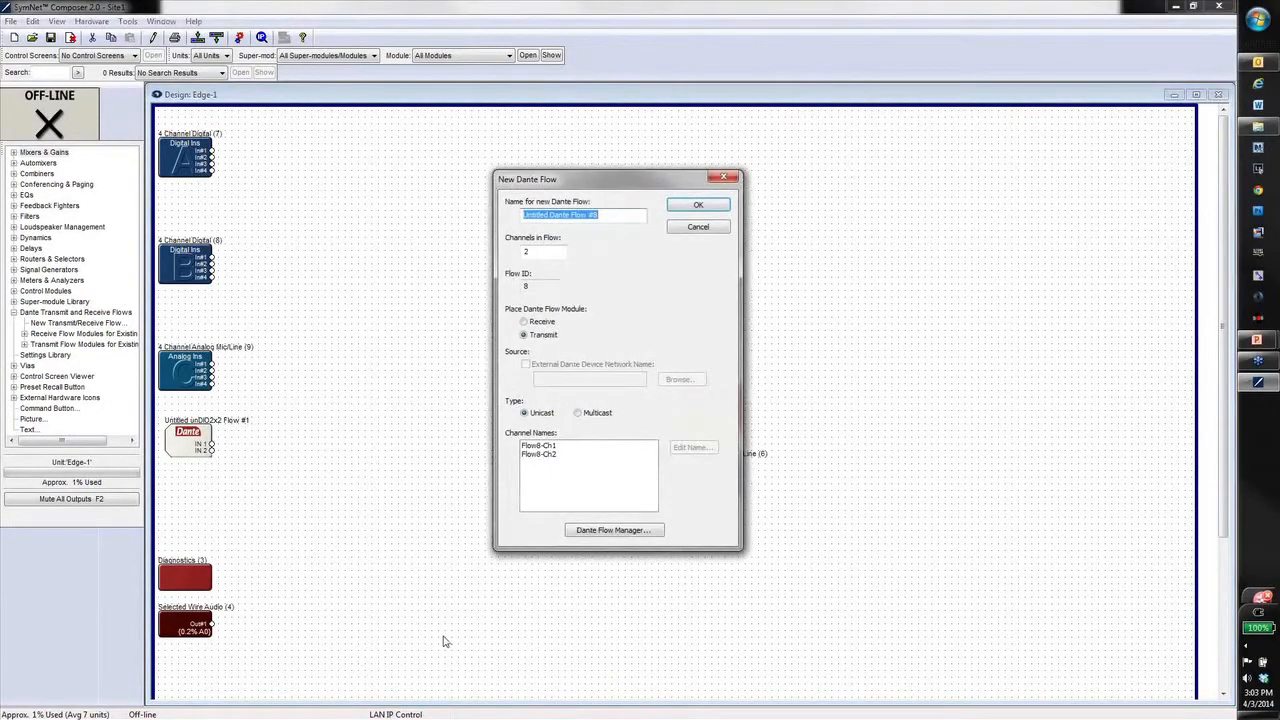
{"action": "left_click", "coordinate": [523, 322]}
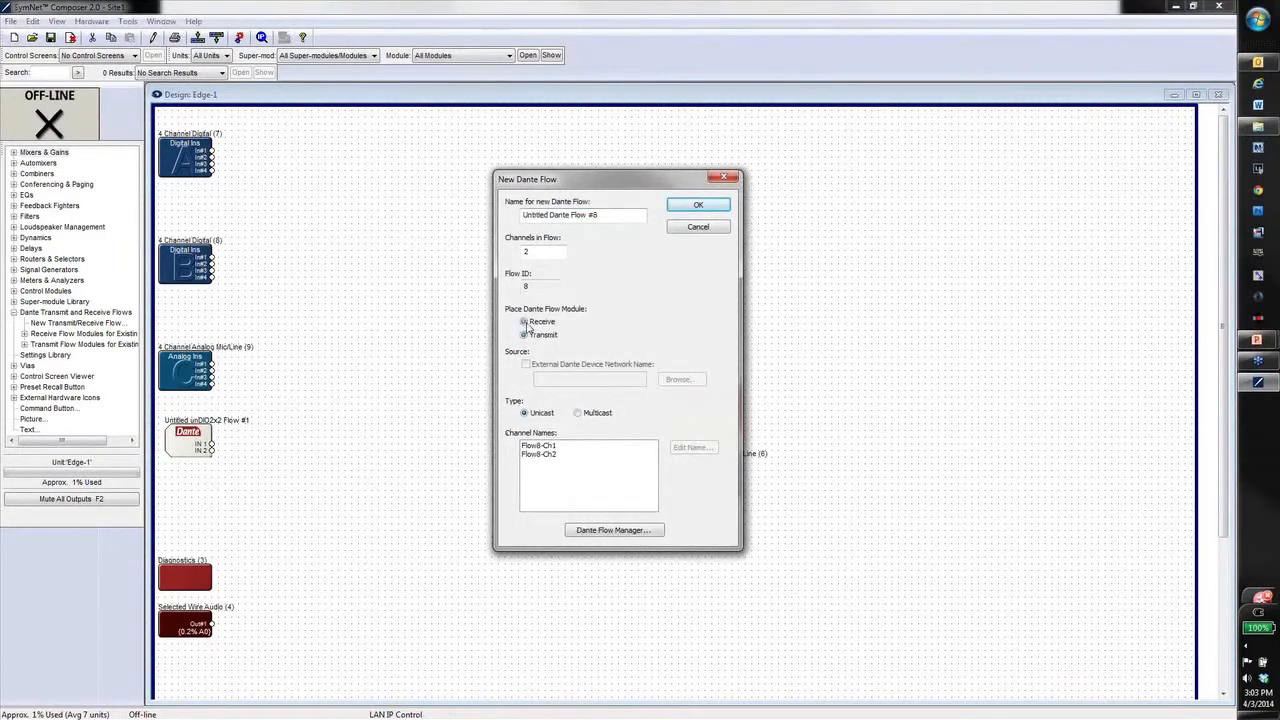
{"action": "left_click", "coordinate": [525, 364]}
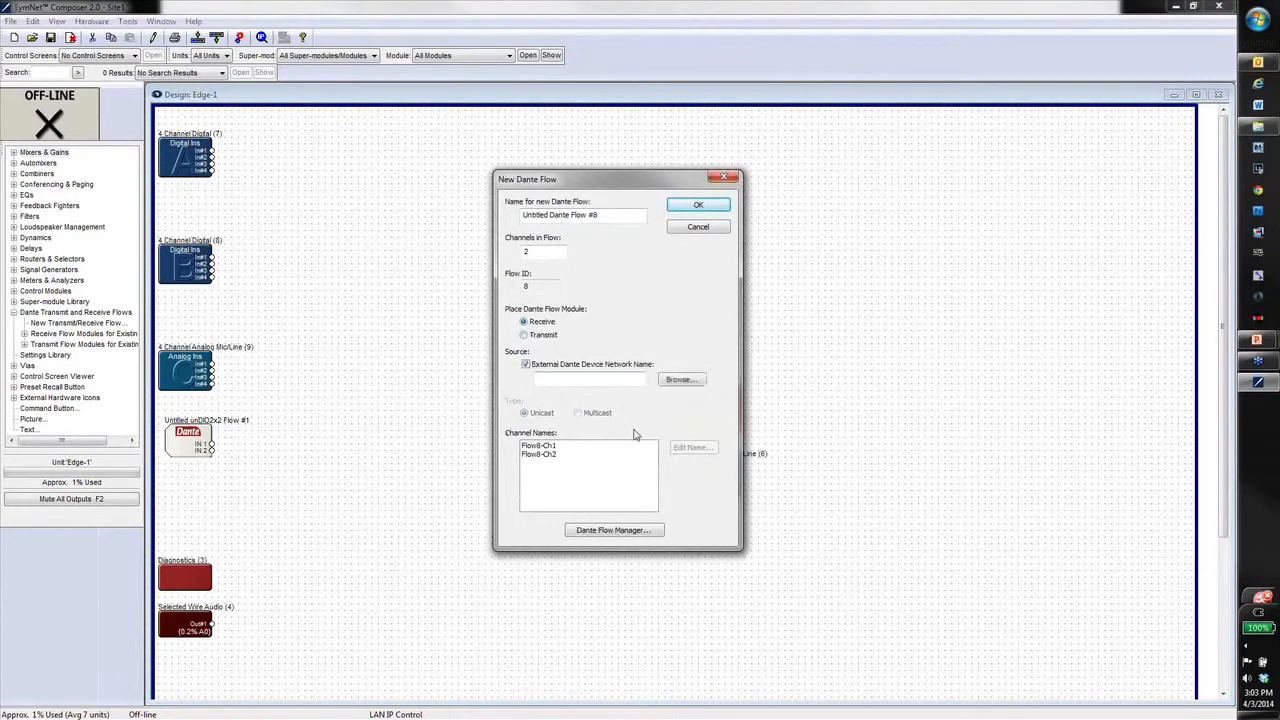
Browse external Dante devices, toggling already-located units, and inspect the unDIO2X2-070801 channels
{"action": "left_click", "coordinate": [682, 380]}
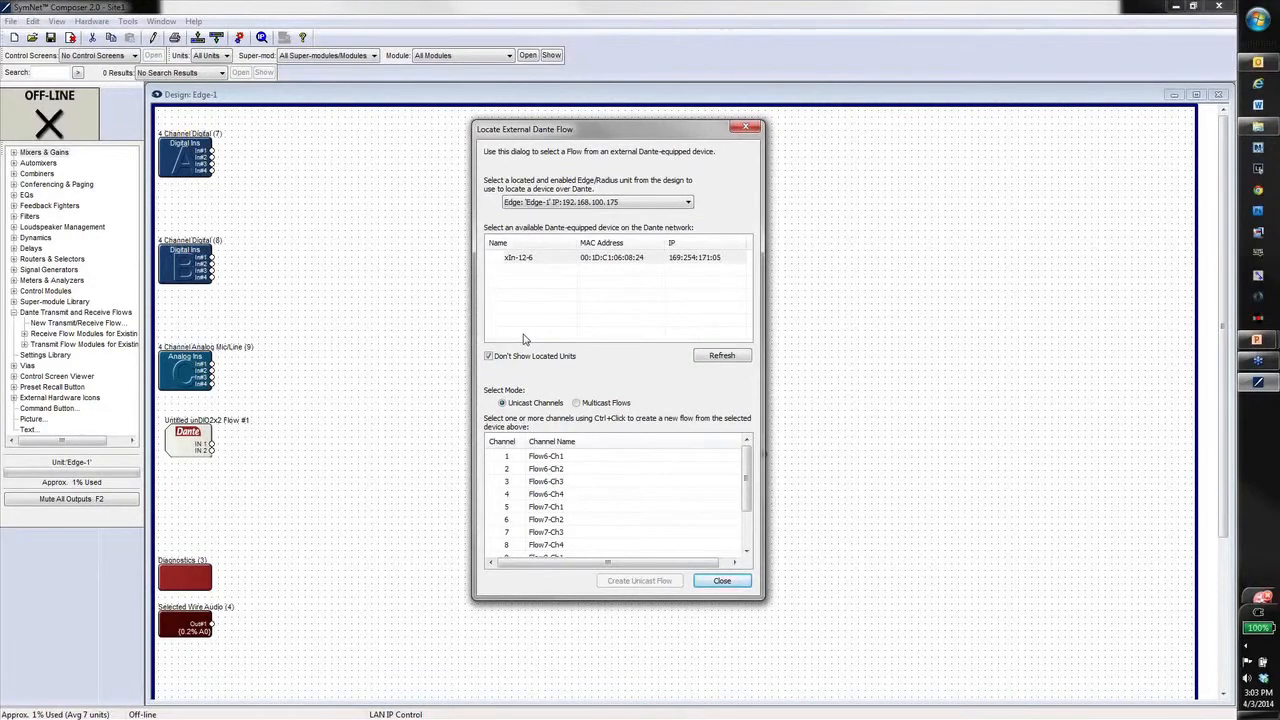
{"action": "left_click", "coordinate": [488, 356]}
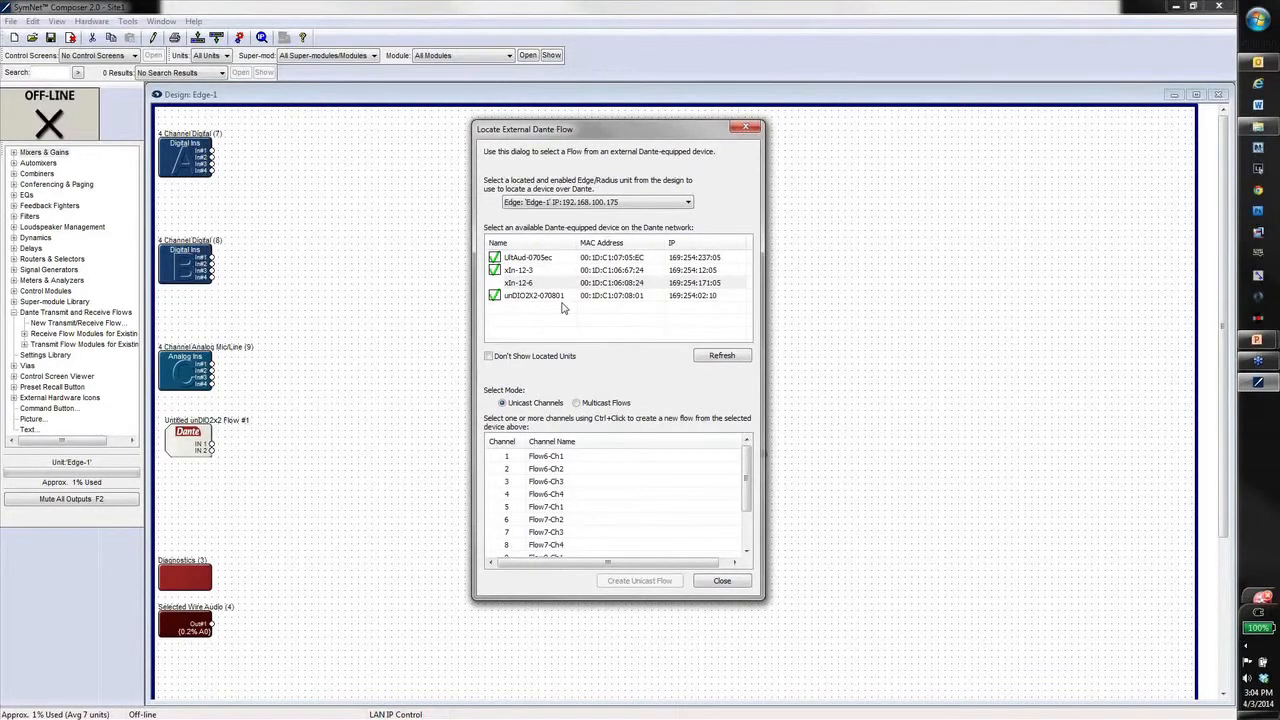
{"action": "left_click", "coordinate": [489, 356]}
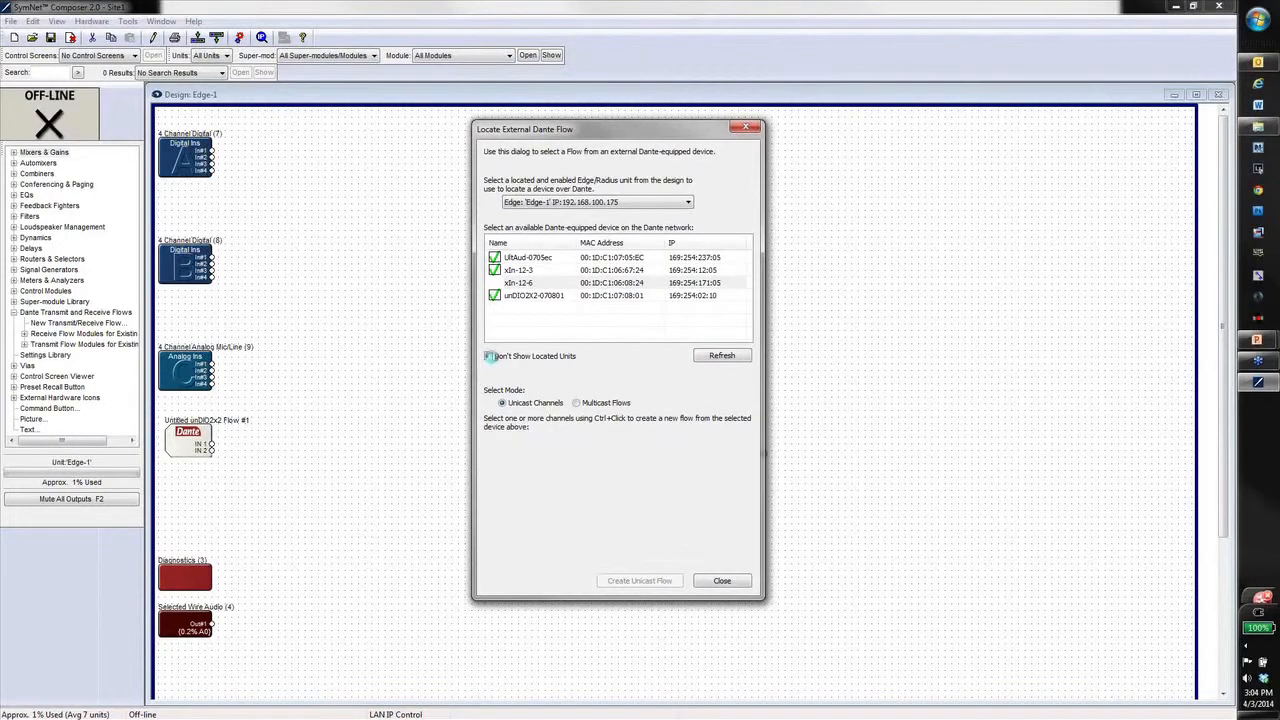
{"action": "left_click", "coordinate": [489, 356]}
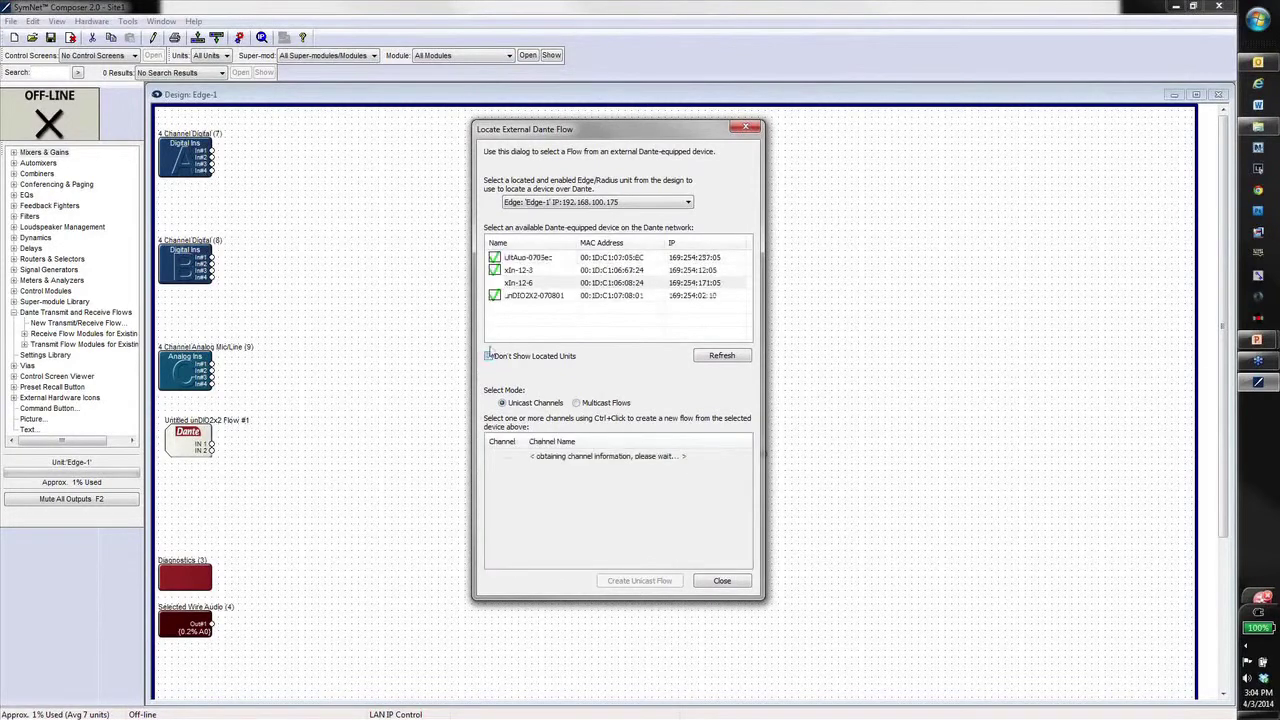
{"action": "left_click", "coordinate": [525, 258]}
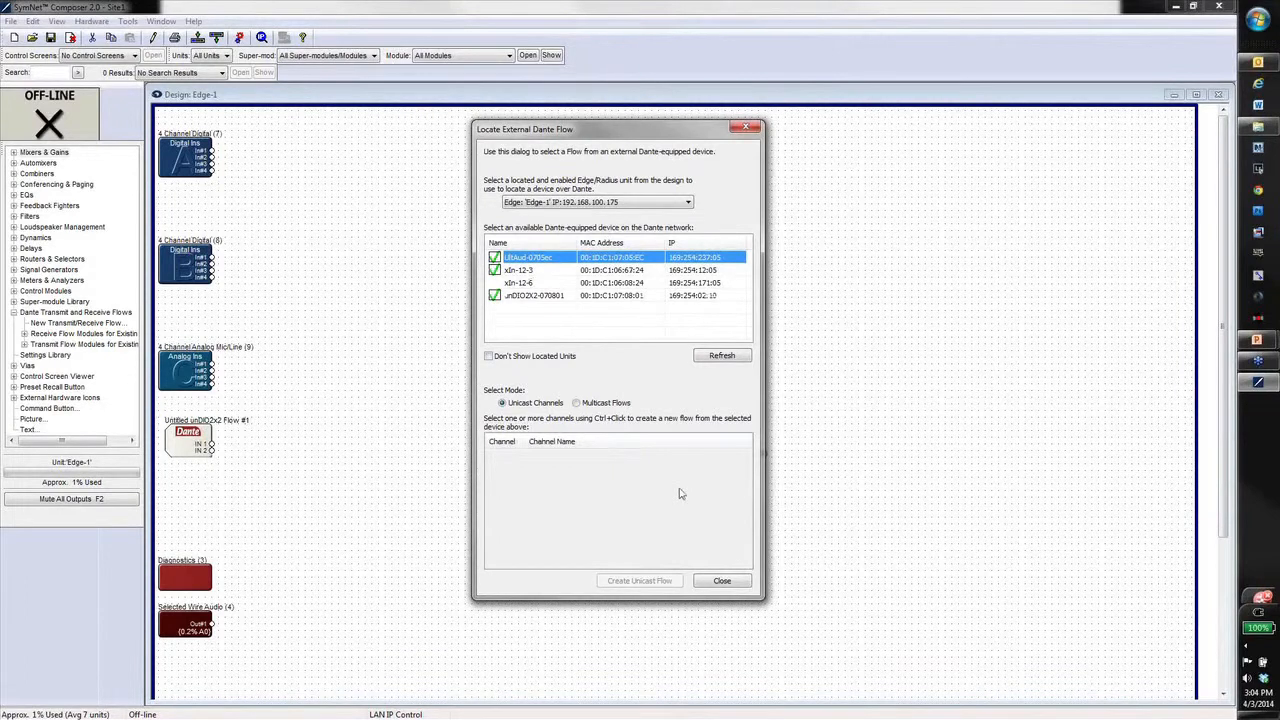
{"action": "left_click", "coordinate": [522, 296]}
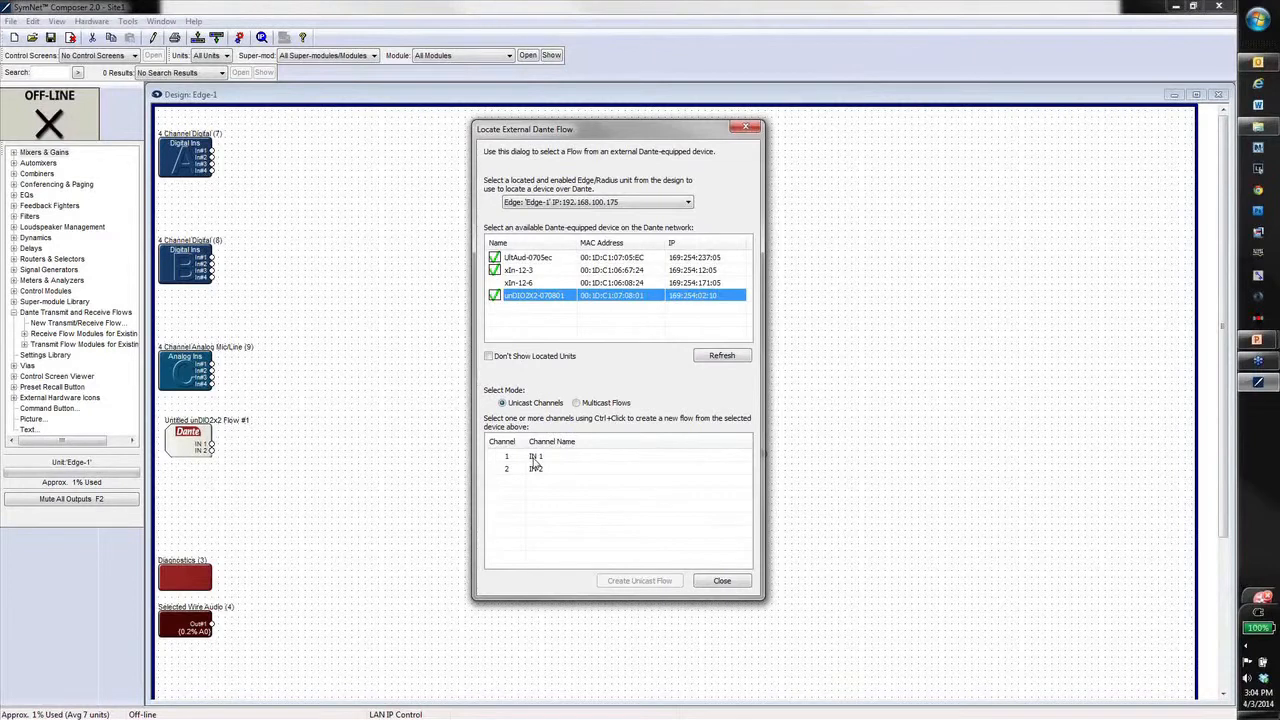
{"action": "double_click", "coordinate": [534, 458]}
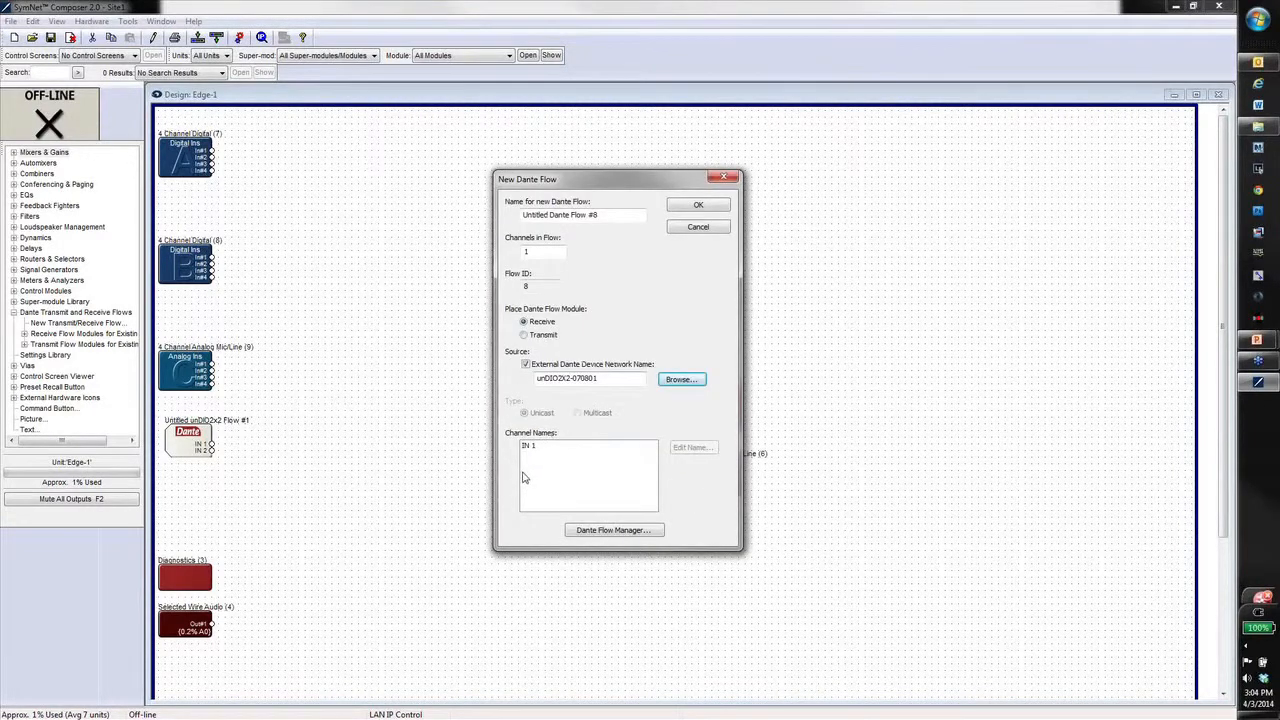
Select unDIO2X2-070801's IN 1 and IN 2 channels and create a unicast flow from them
{"action": "left_click", "coordinate": [683, 379]}
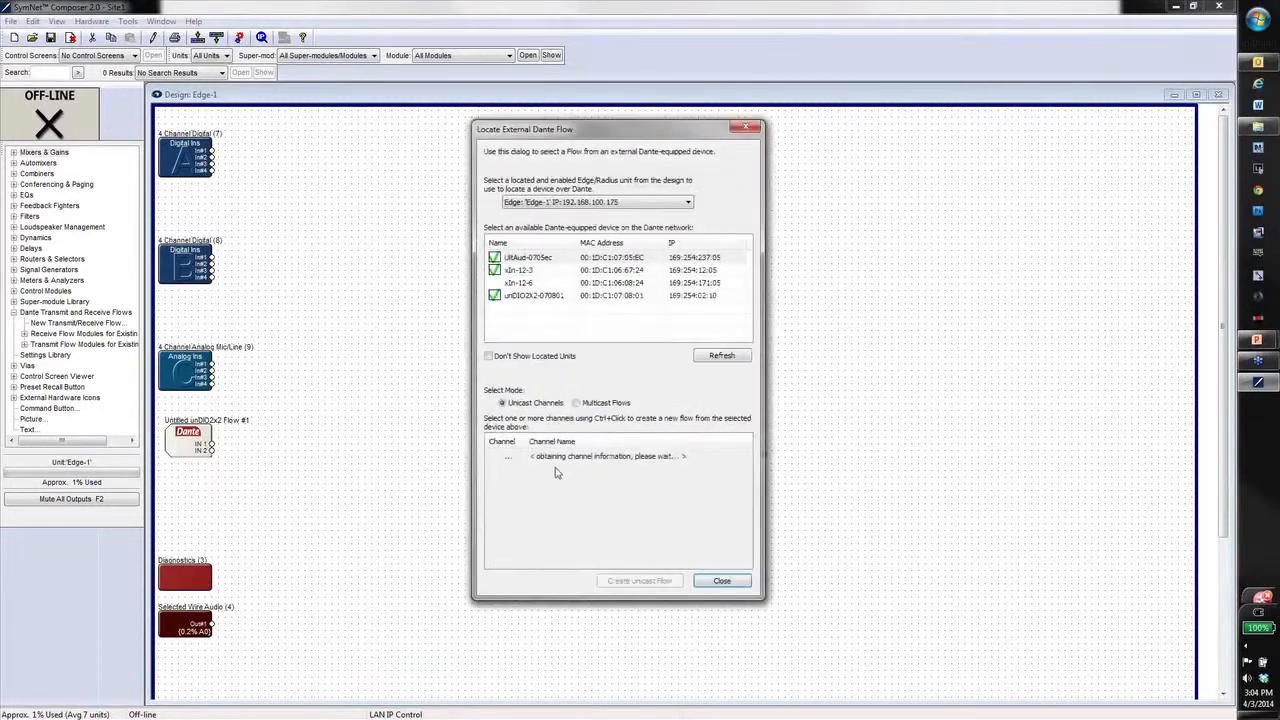
{"action": "left_click", "coordinate": [552, 260]}
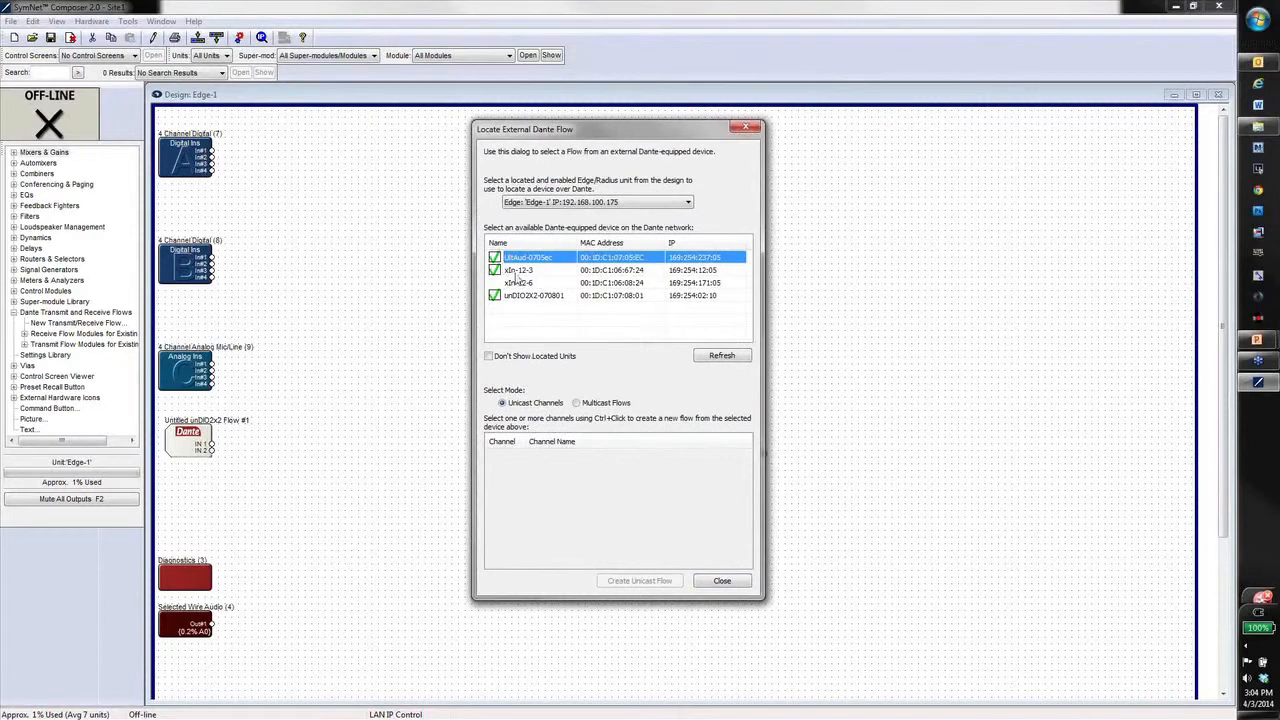
{"action": "left_click", "coordinate": [530, 295]}
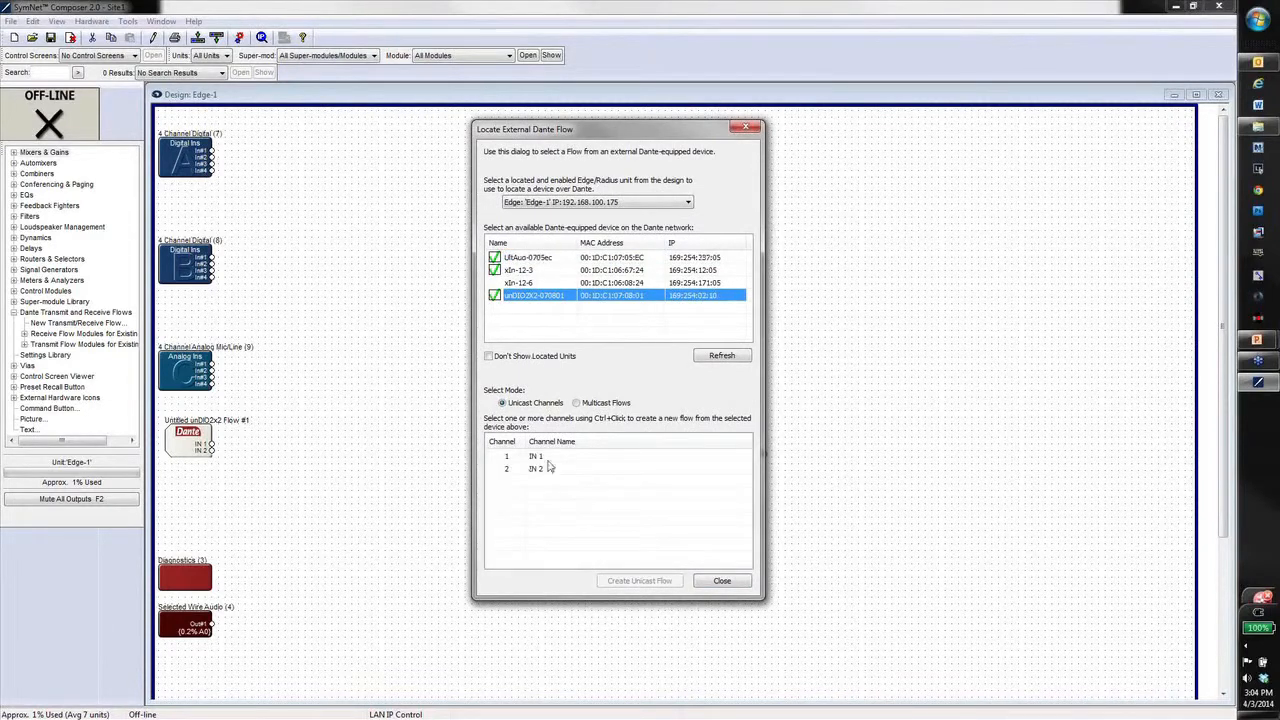
{"action": "left_click", "coordinate": [533, 457]}
{"action": "left_click", "coordinate": [537, 470], "text": "ctrl"}
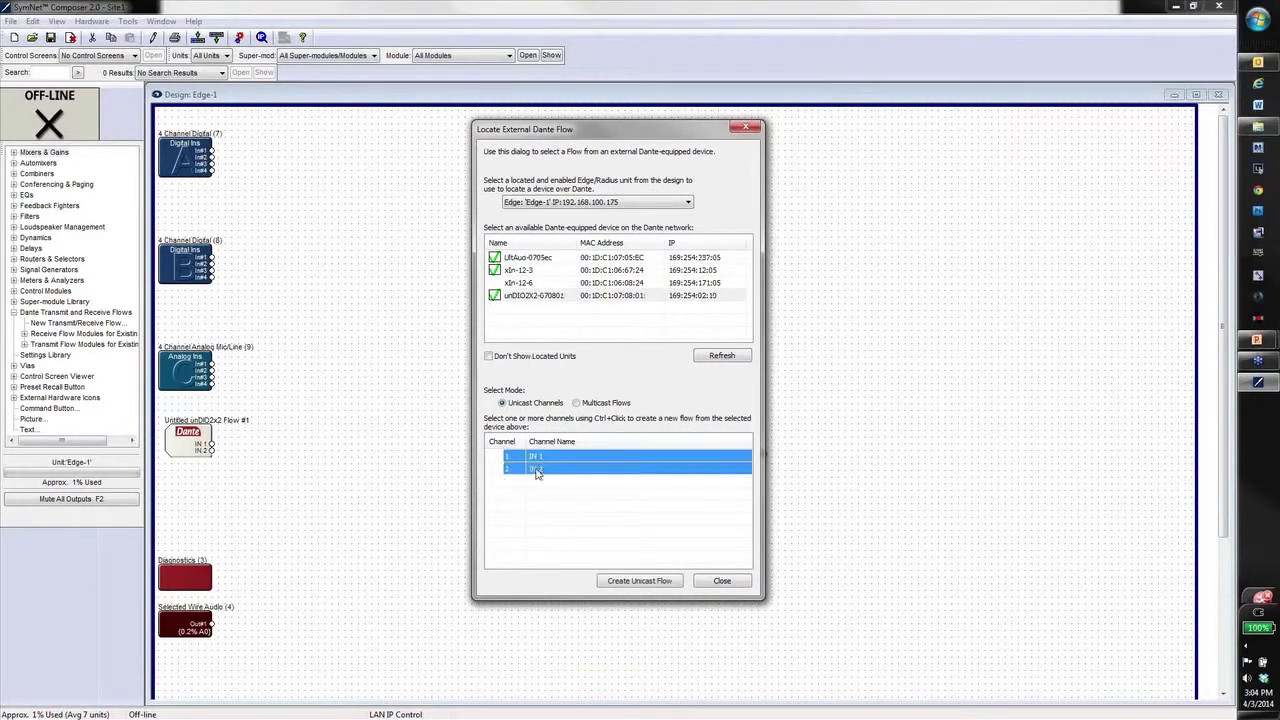
{"action": "left_click", "coordinate": [639, 581]}
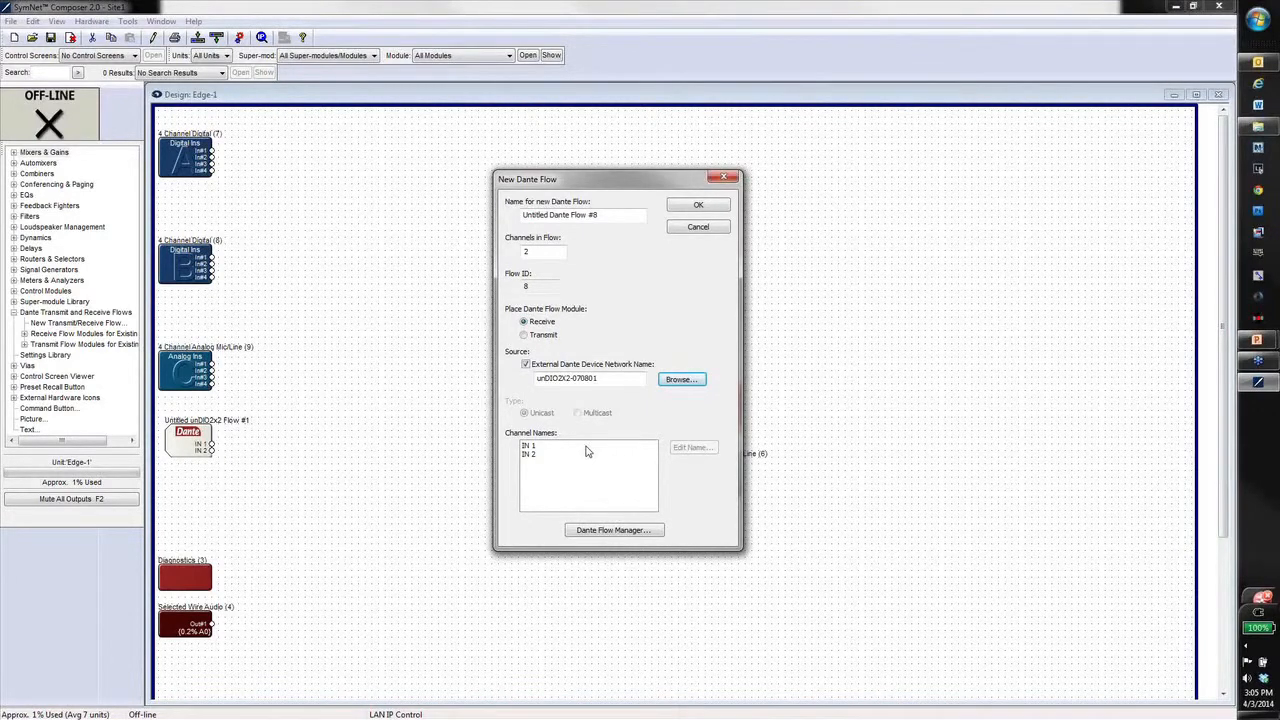
Create Untitled Dante Flow #8 as a unicast flow of xIn-12-6 channels Flow6-Ch1 to Flow7-Ch4 and place it
{"action": "left_click", "coordinate": [684, 380]}
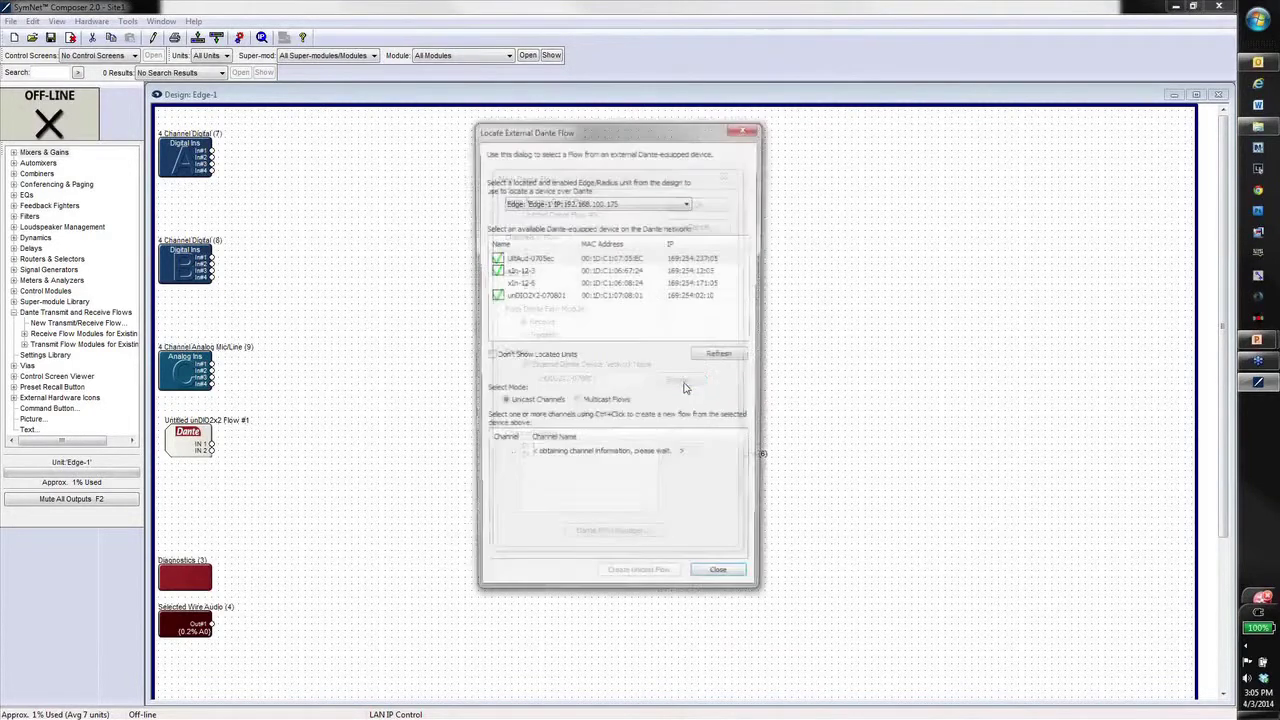
{"action": "left_click", "coordinate": [530, 284]}
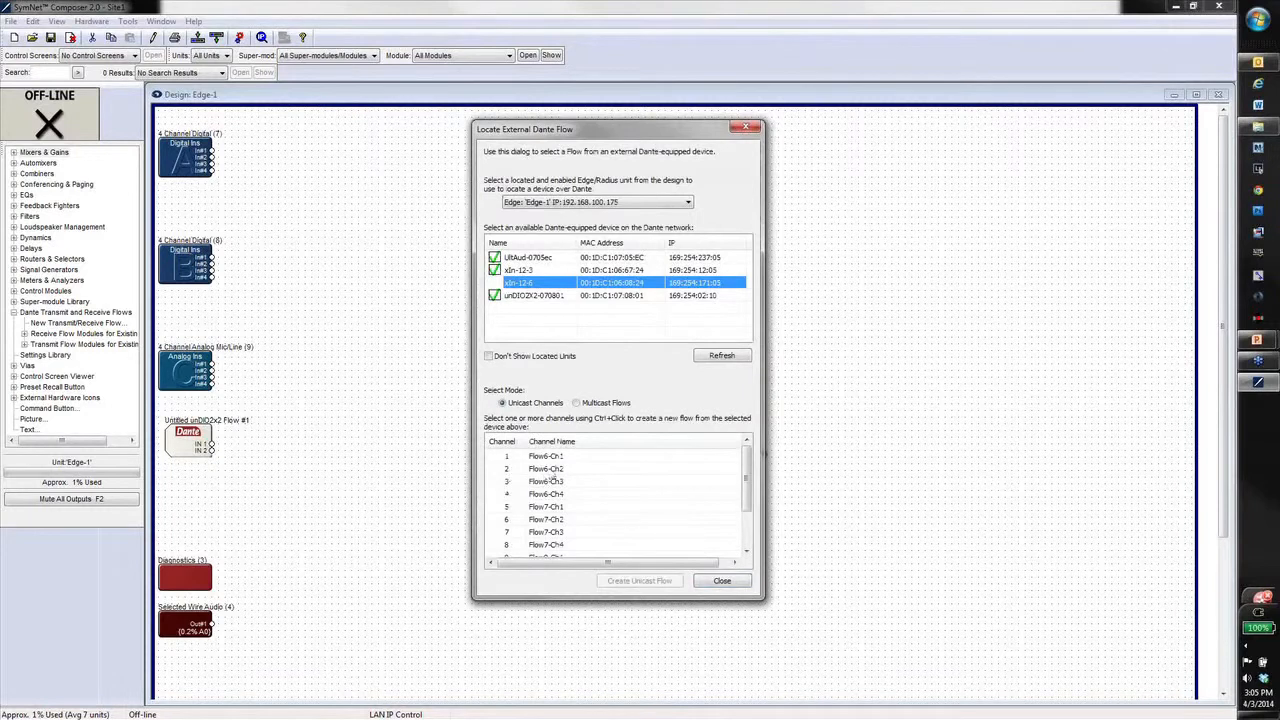
{"action": "left_click", "coordinate": [560, 456]}
{"action": "scroll", "coordinate": [557, 500], "scroll_direction": "down", "scroll_amount": 2}
{"action": "left_click", "coordinate": [545, 520], "text": "shift"}
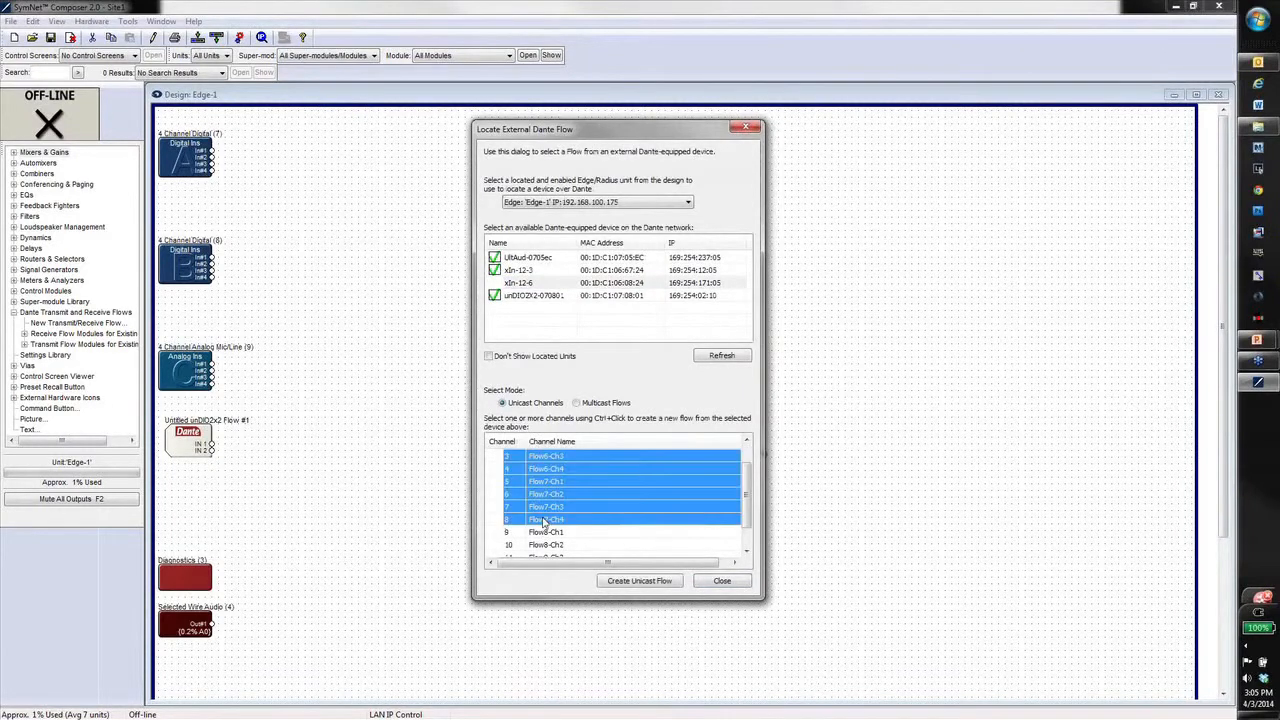
{"action": "left_click", "coordinate": [638, 581]}
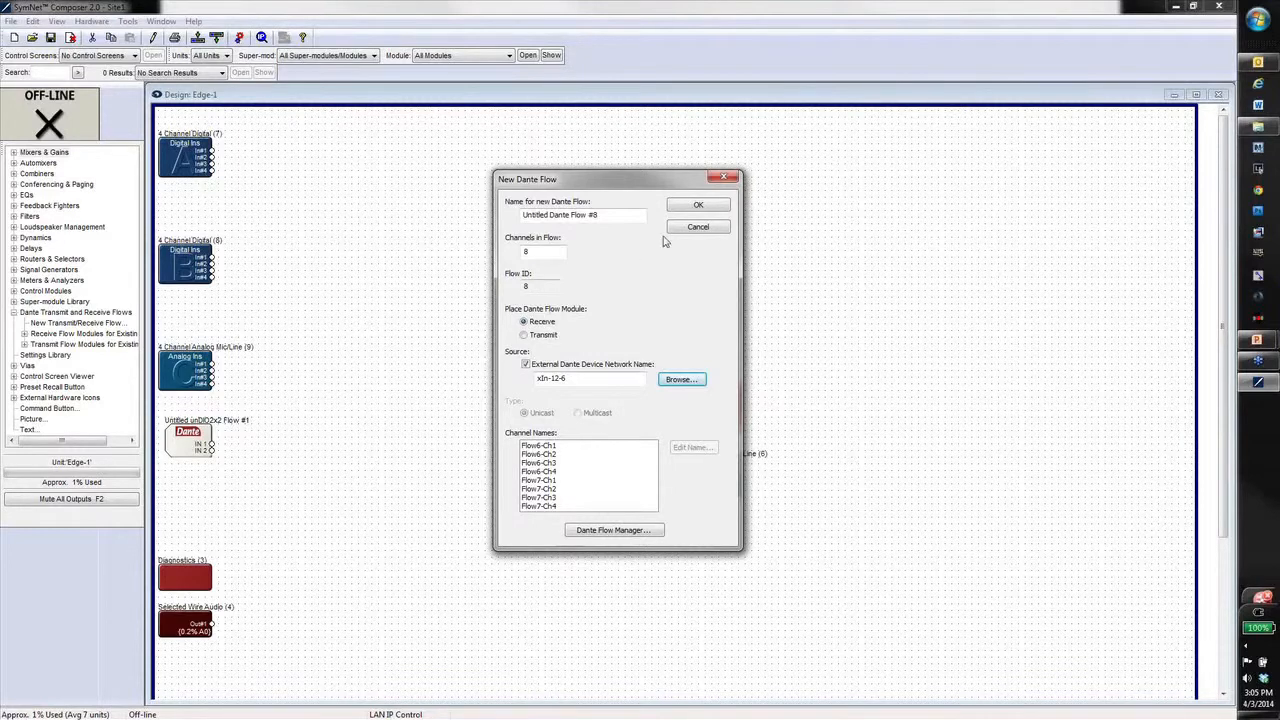
{"action": "left_click", "coordinate": [698, 205]}
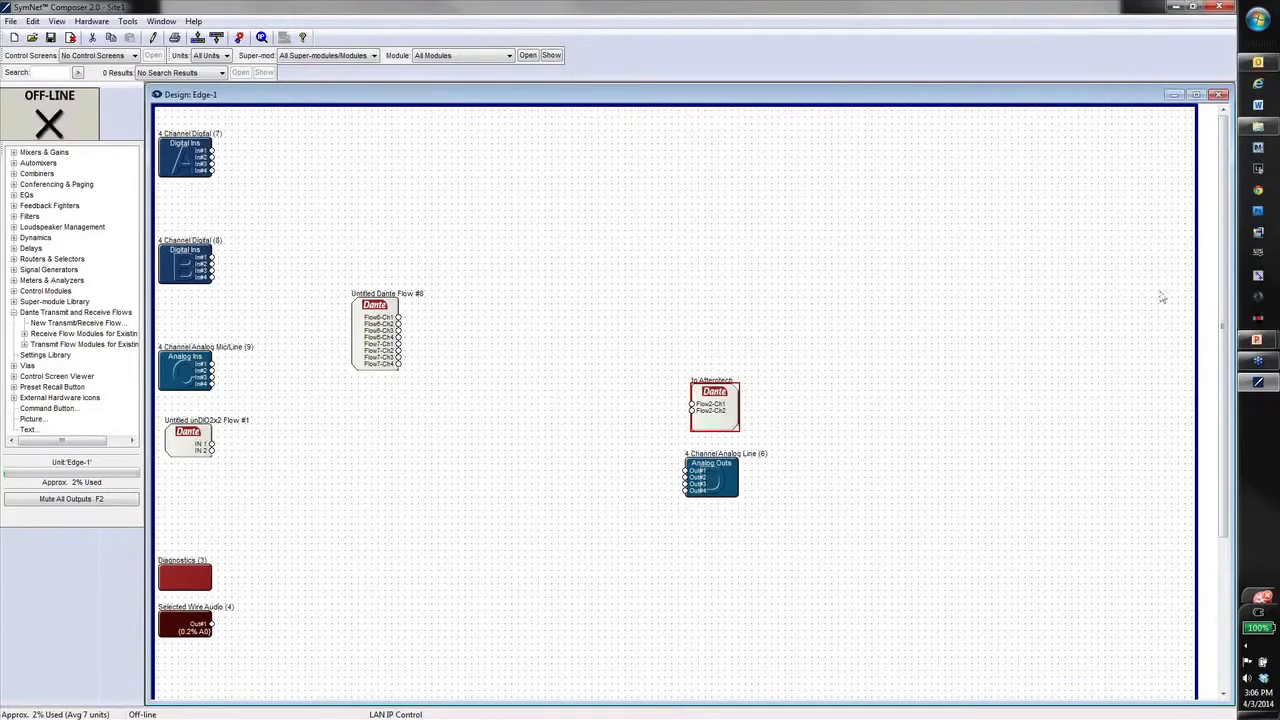
Show the presentation slide, then return to the Edge-1 design for the 4 Channel Digital module
{"action": "left_click", "coordinate": [1268, 345]}
{"action": "left_click", "coordinate": [1150, 345]}
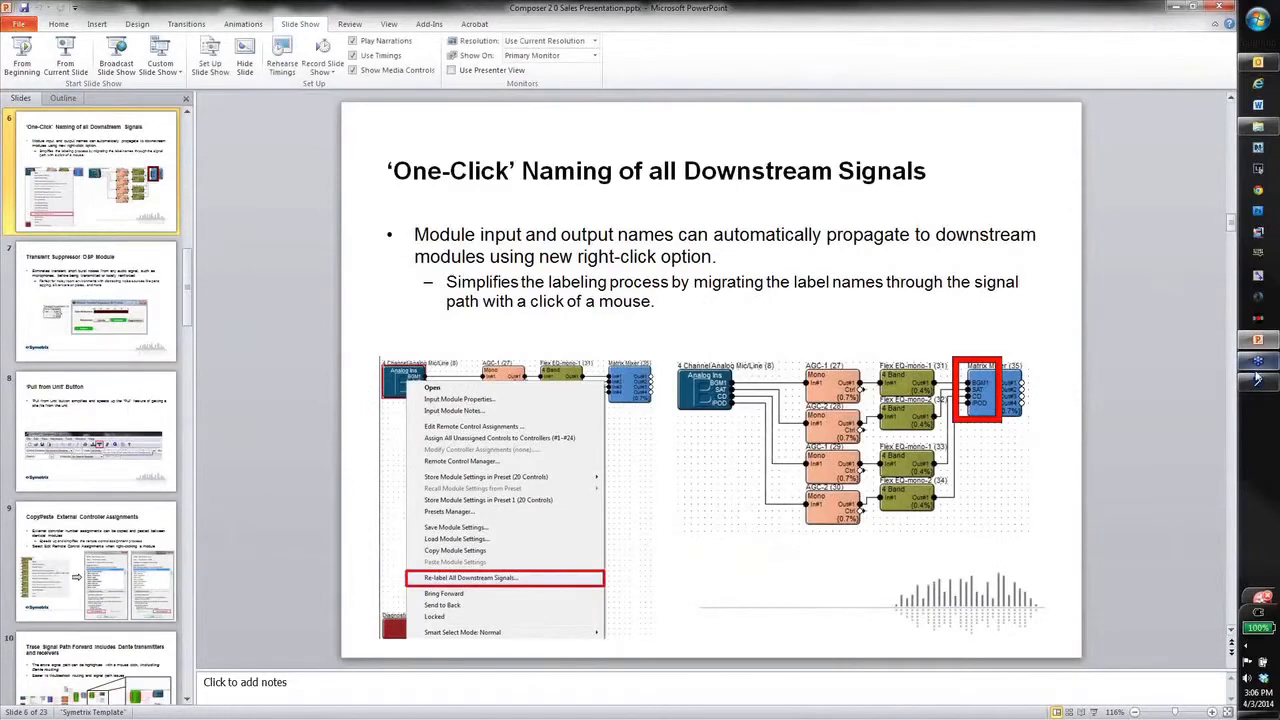
{"action": "left_click", "coordinate": [1258, 378]}
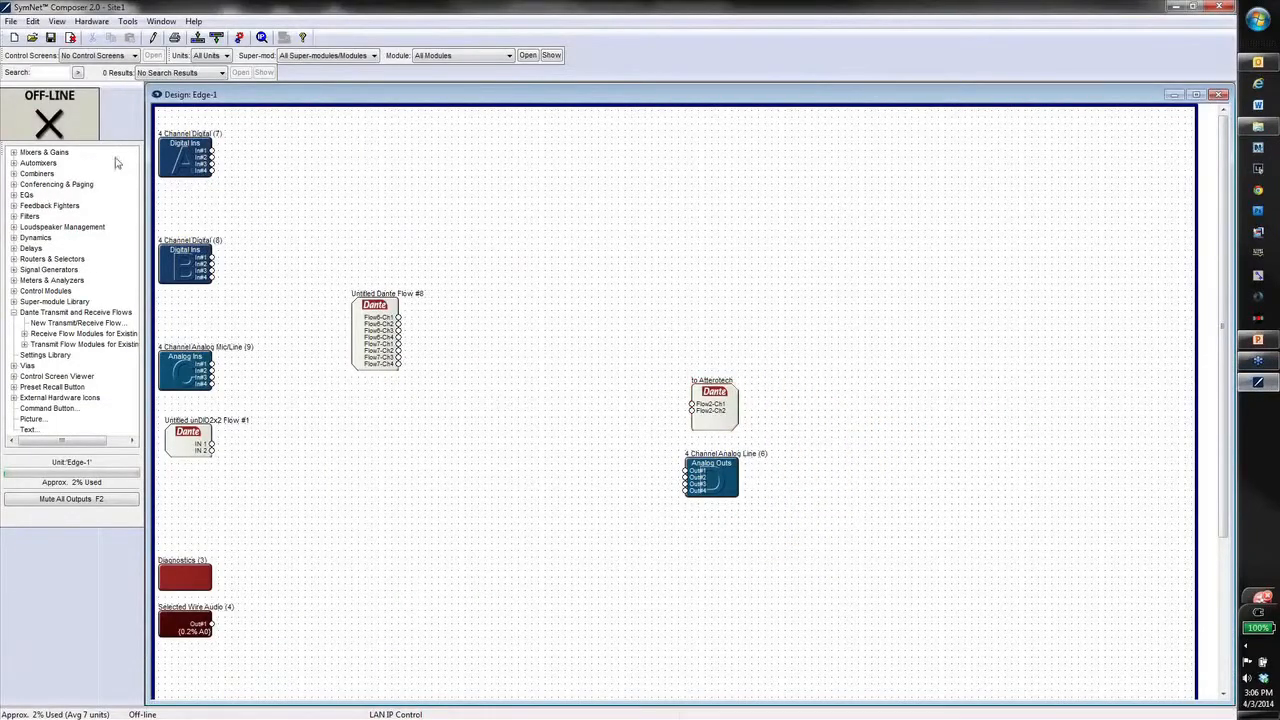
{"action": "double_click", "coordinate": [185, 160]}
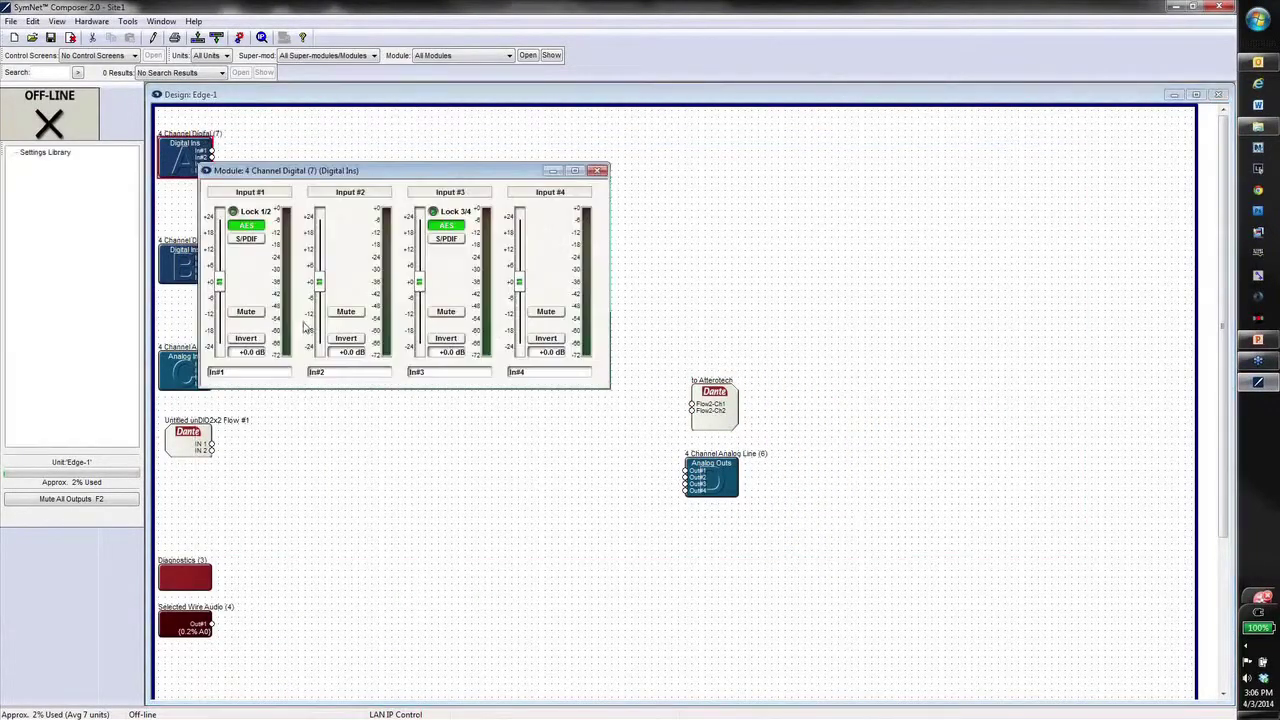
{"action": "double_click", "coordinate": [243, 372]}
{"action": "type", "text": "mic 12"}
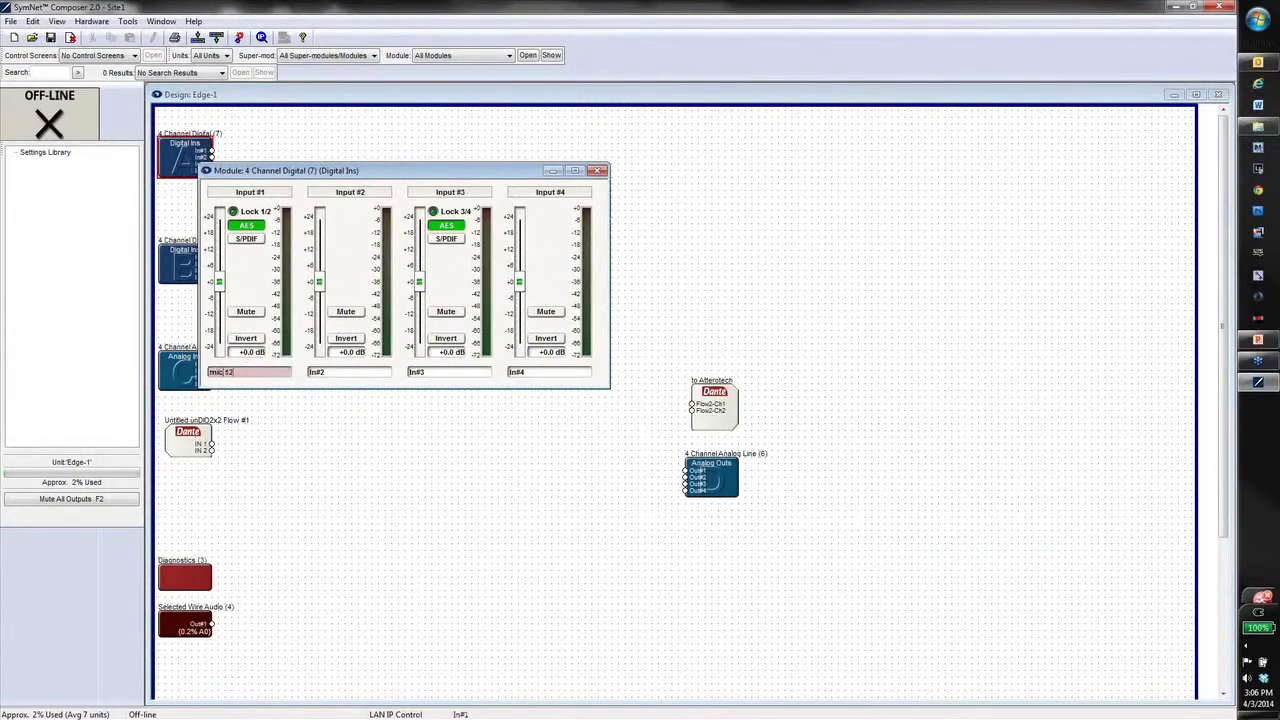
{"action": "key", "text": "BackSpace"}
{"action": "key", "text": "Tab"}
{"action": "type", "text": "mic 2"}
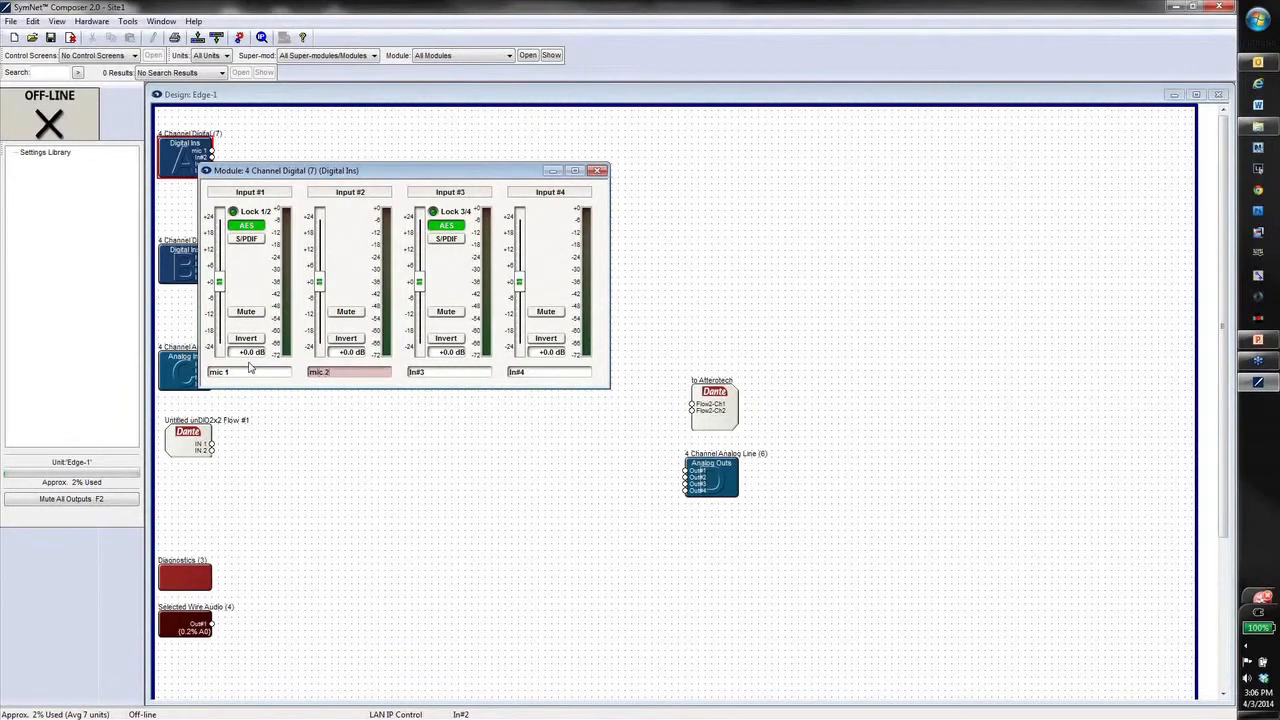
{"action": "key", "text": "Tab"}
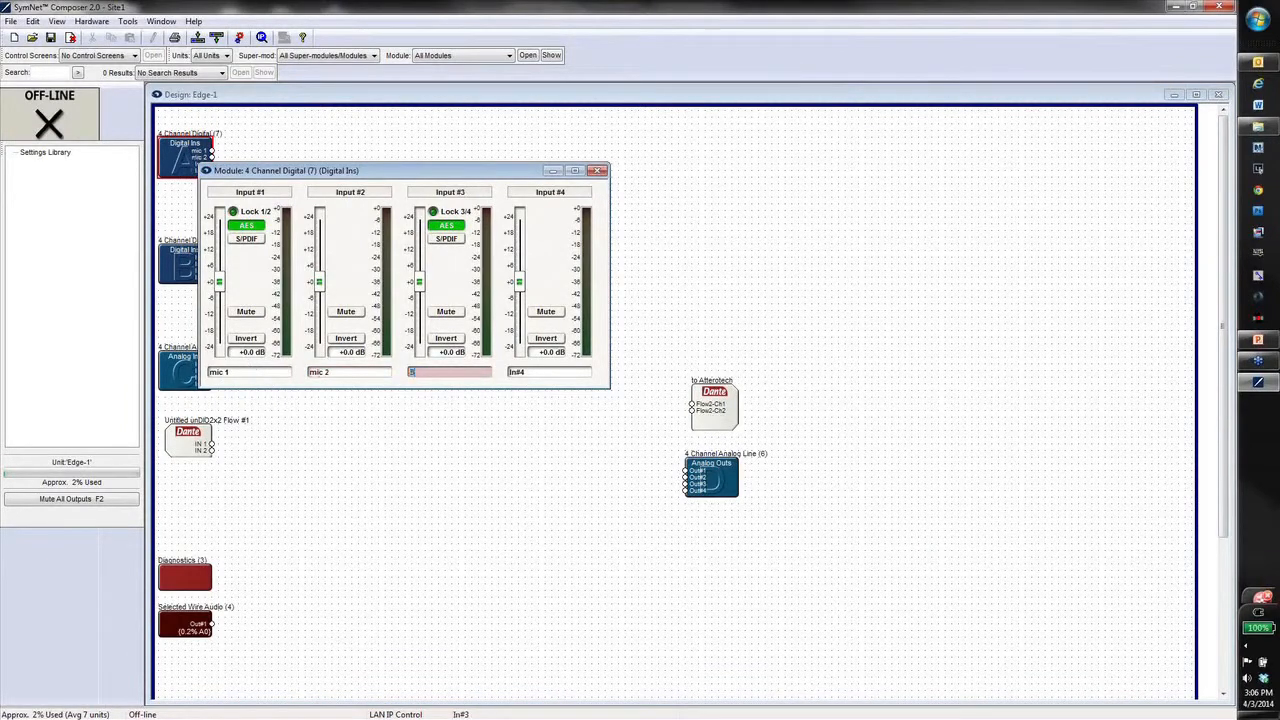
{"action": "type", "text": "BGM 1"}
{"action": "key", "text": "Tab"}
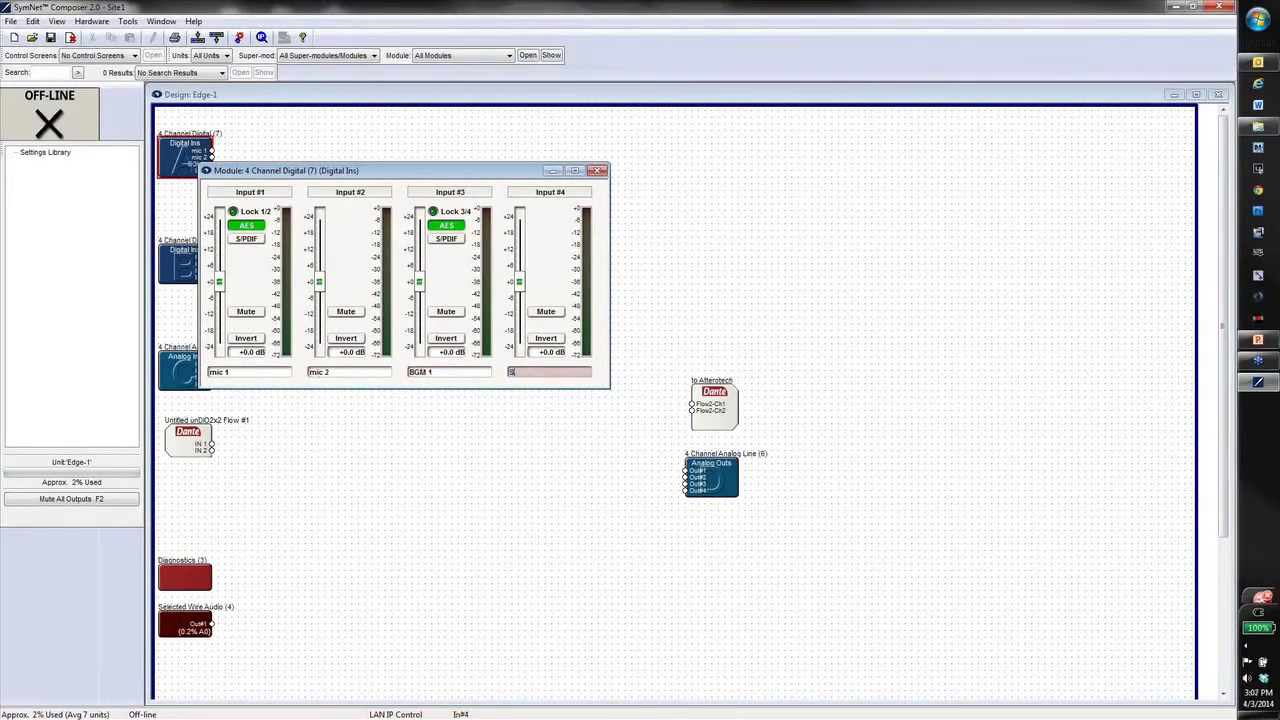
{"action": "type", "text": "BGM"}
{"action": "type", "text": " 4"}
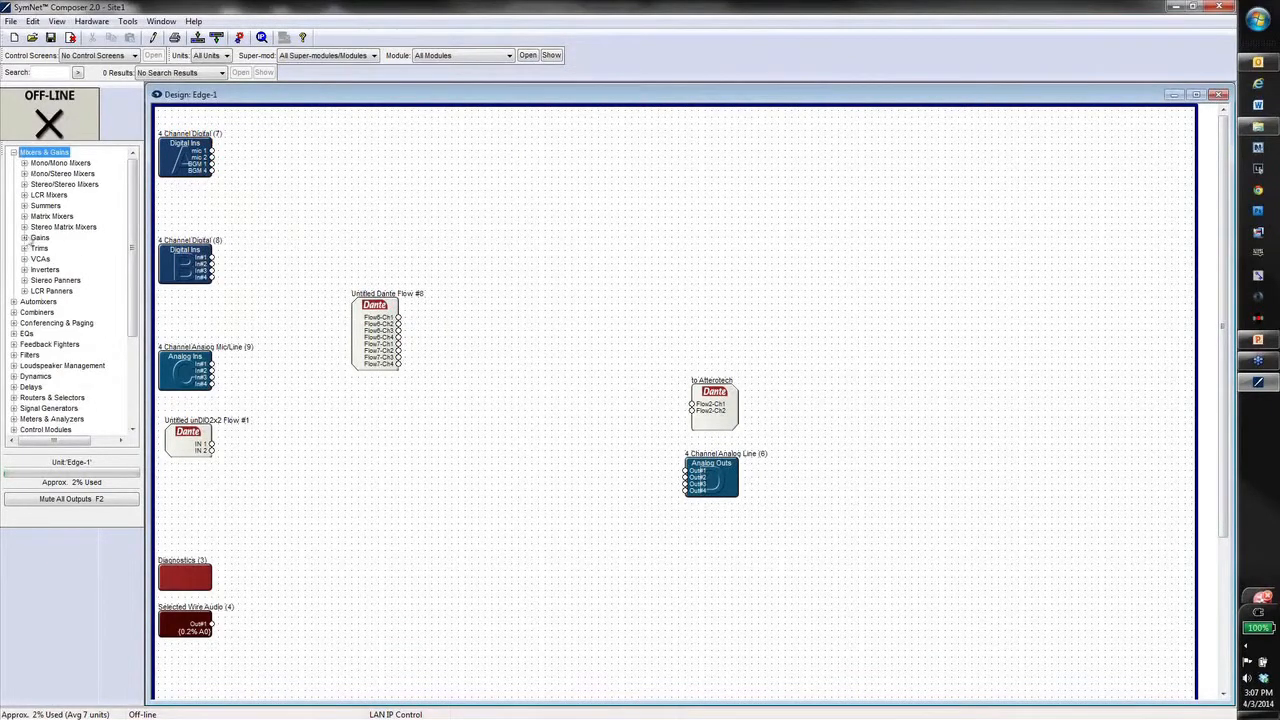
Add a 4 Channel gain module and wire the digital inputs into it
{"action": "left_click", "coordinate": [24, 238]}
{"action": "left_click_drag", "start_coordinate": [58, 270], "coordinate": [258, 142]}
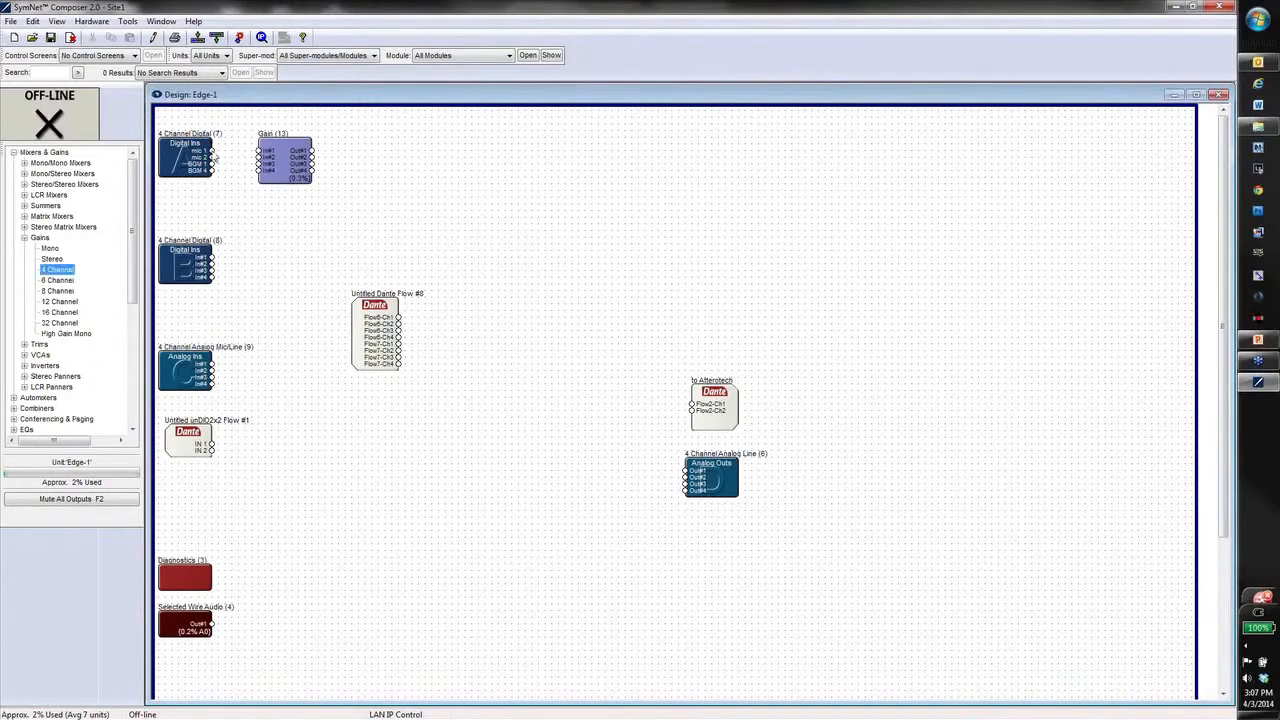
{"action": "left_click_drag", "start_coordinate": [212, 151], "coordinate": [258, 151]}
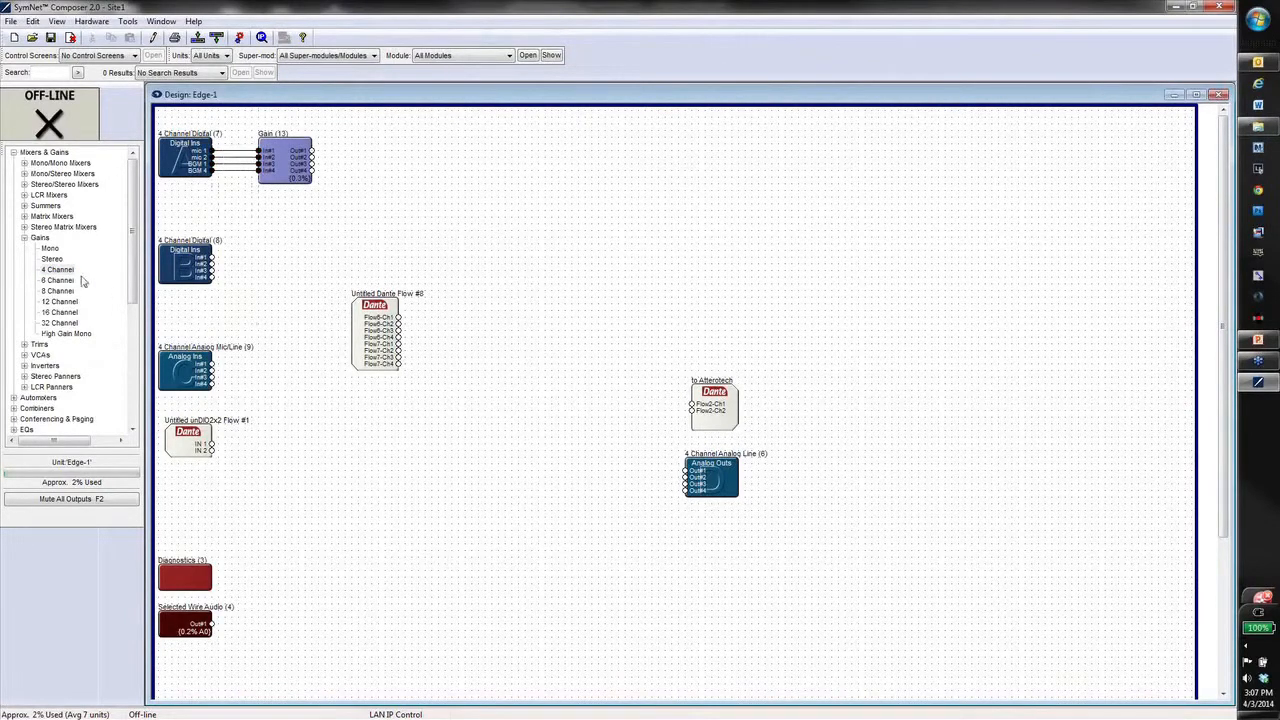
{"action": "left_click", "coordinate": [24, 238]}
Add a custom 4-input, 8-output matrix mixer beside the gain and wire the gain outputs into it
{"action": "left_click", "coordinate": [24, 216]}
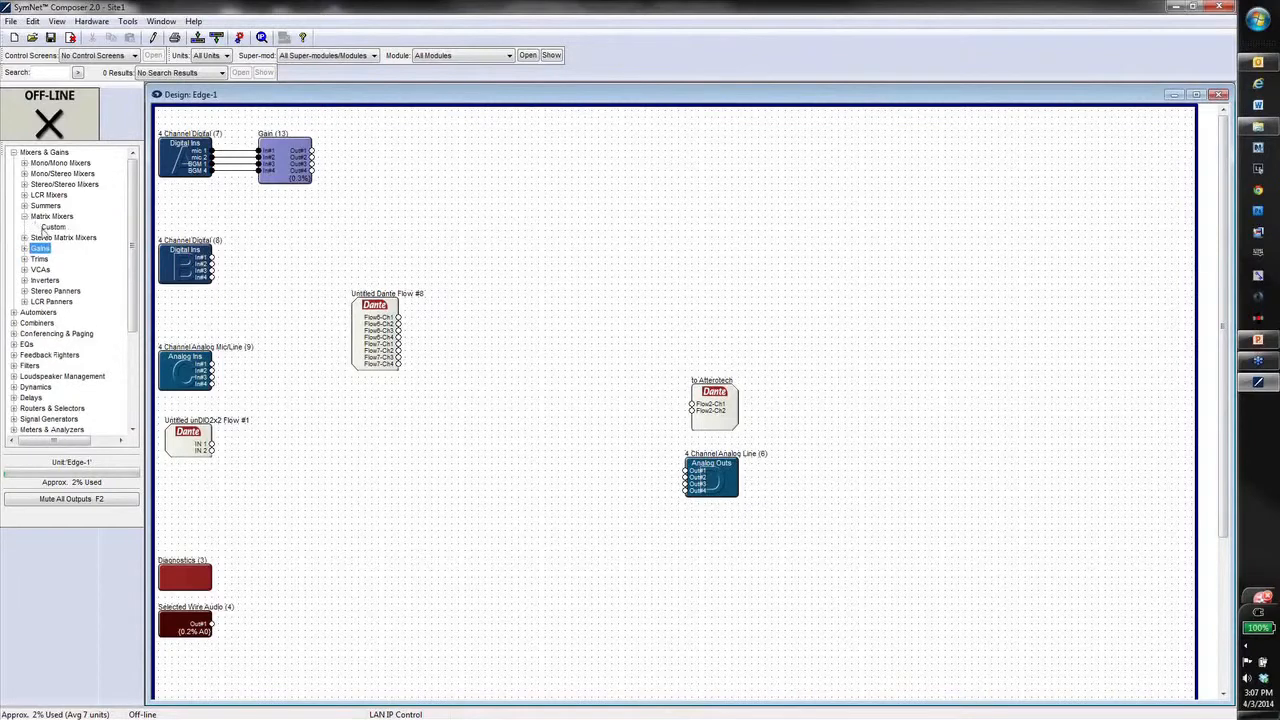
{"action": "left_click_drag", "start_coordinate": [53, 226], "coordinate": [508, 180]}
{"action": "type", "text": "4"}
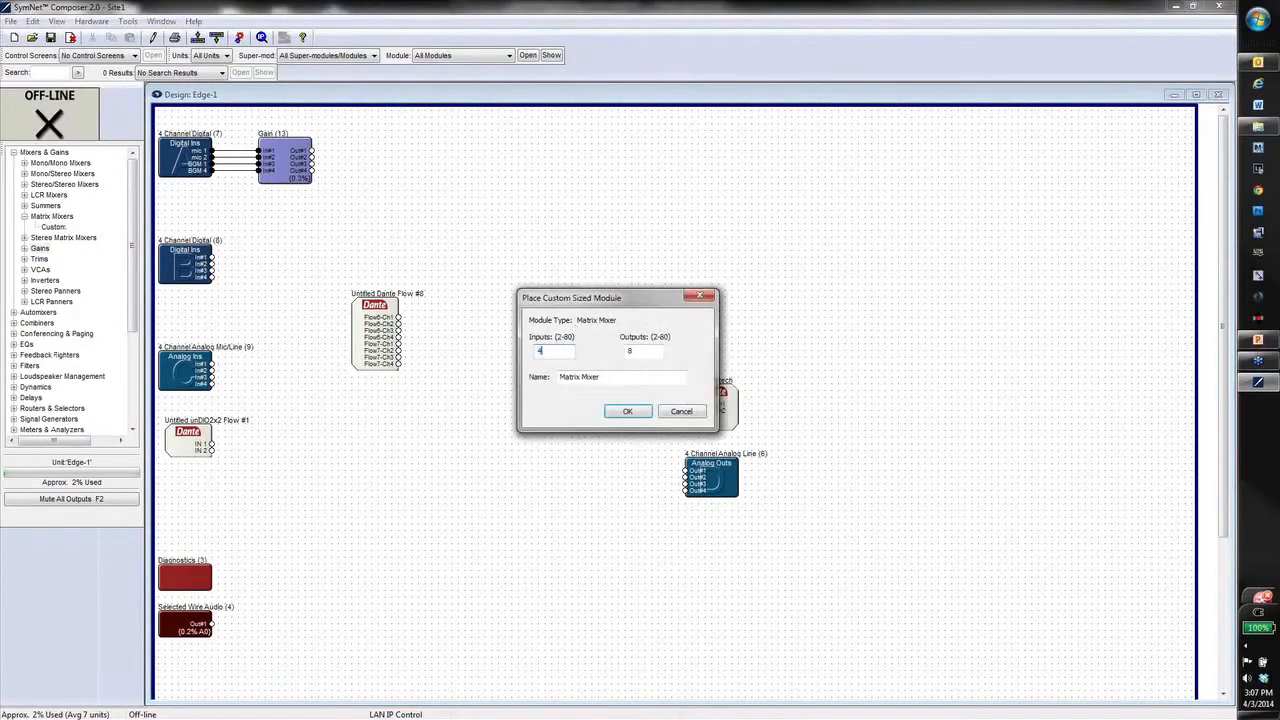
{"action": "left_click", "coordinate": [627, 410]}
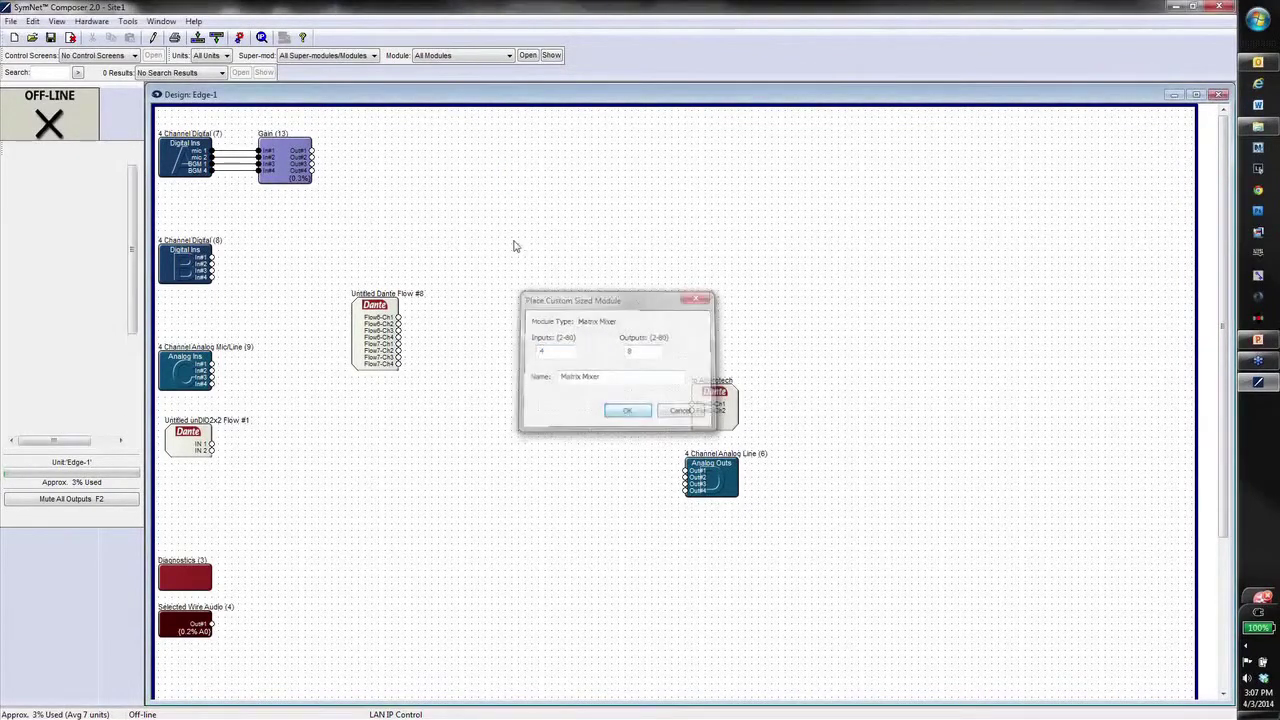
{"action": "left_click_drag", "start_coordinate": [525, 200], "coordinate": [398, 193]}
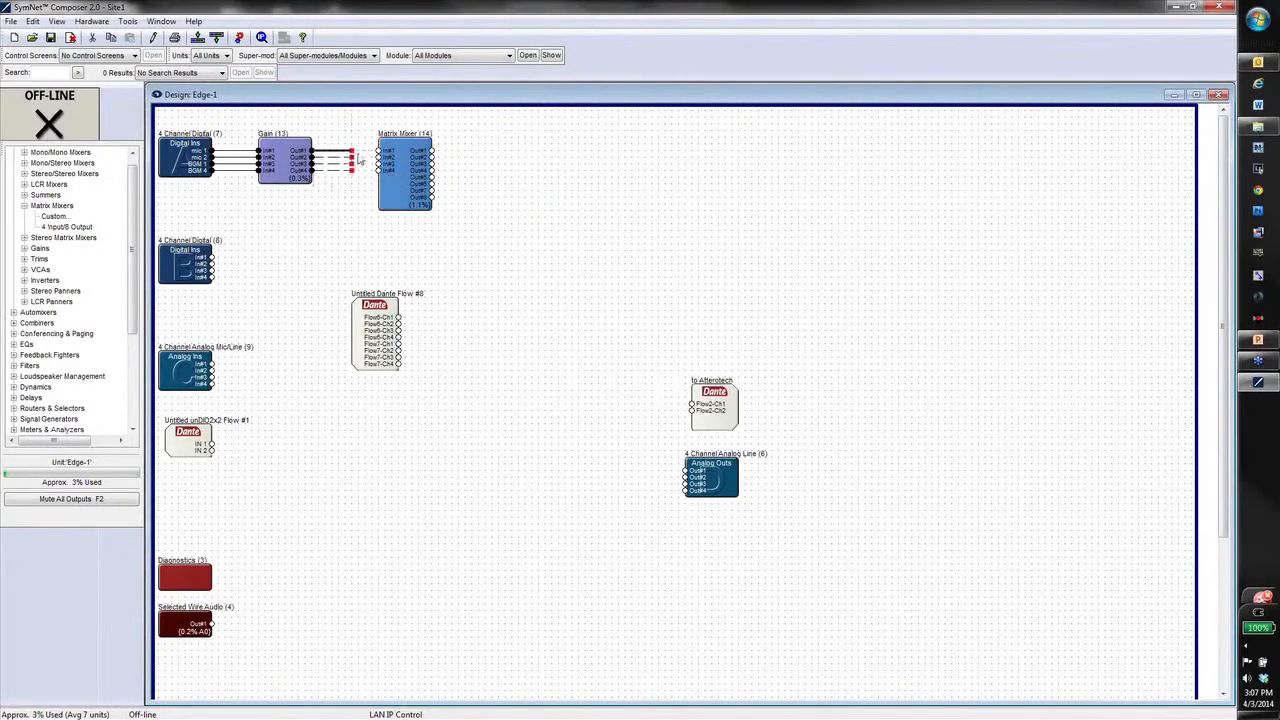
{"action": "left_click_drag", "start_coordinate": [313, 152], "coordinate": [382, 152]}
Re-label all signals downstream of the 4 Channel Digital module with mic 1, mic 2, BGM 1, BGM 4
{"action": "right_click", "coordinate": [196, 158]}
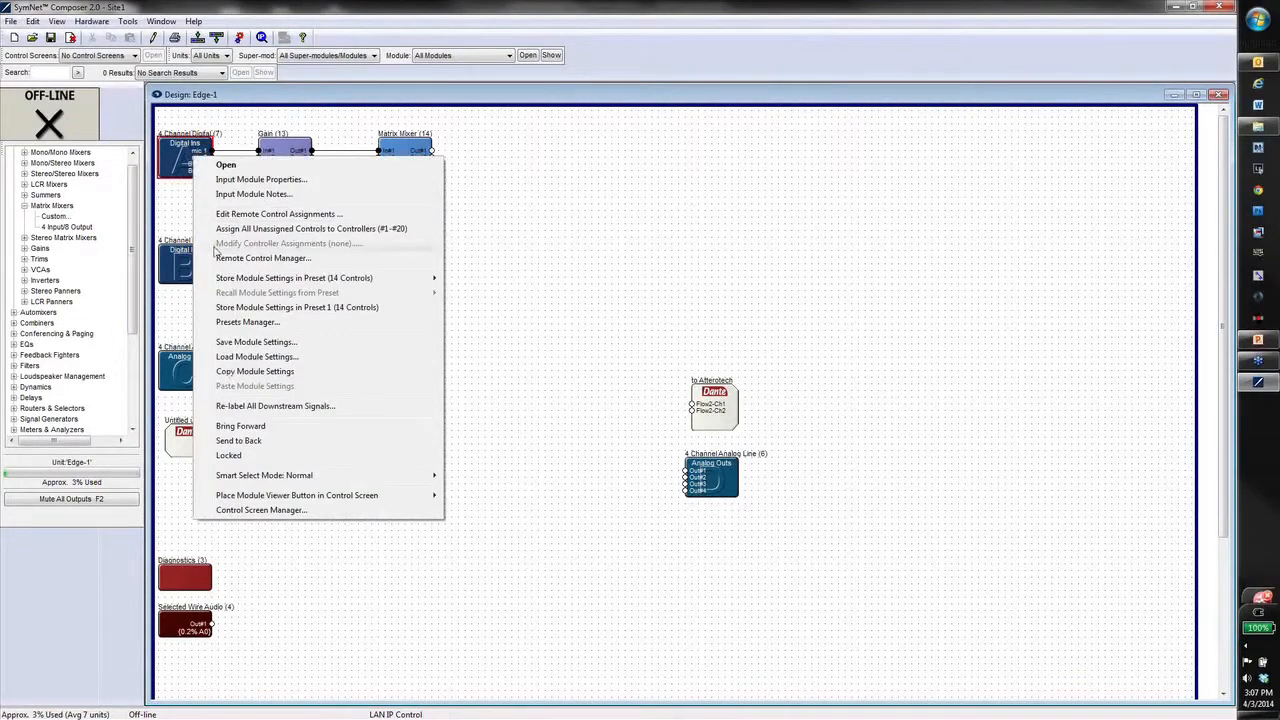
{"action": "left_click", "coordinate": [248, 406]}
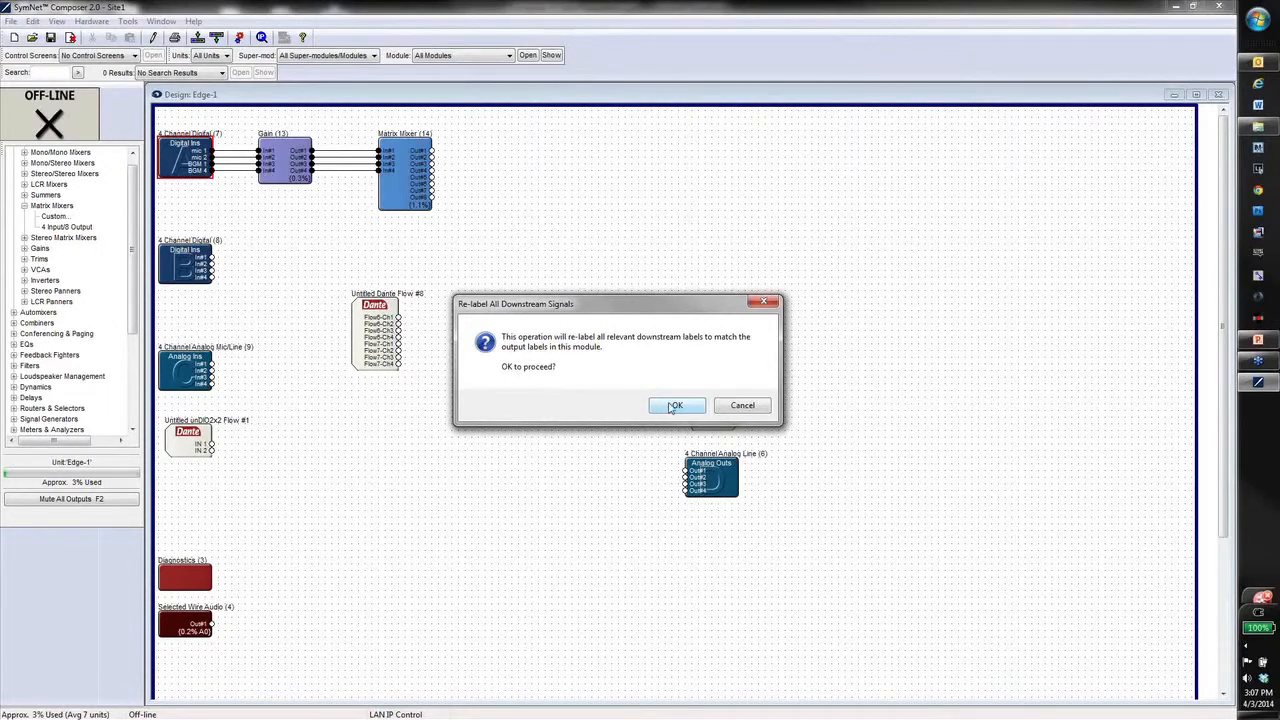
{"action": "left_click", "coordinate": [672, 407]}
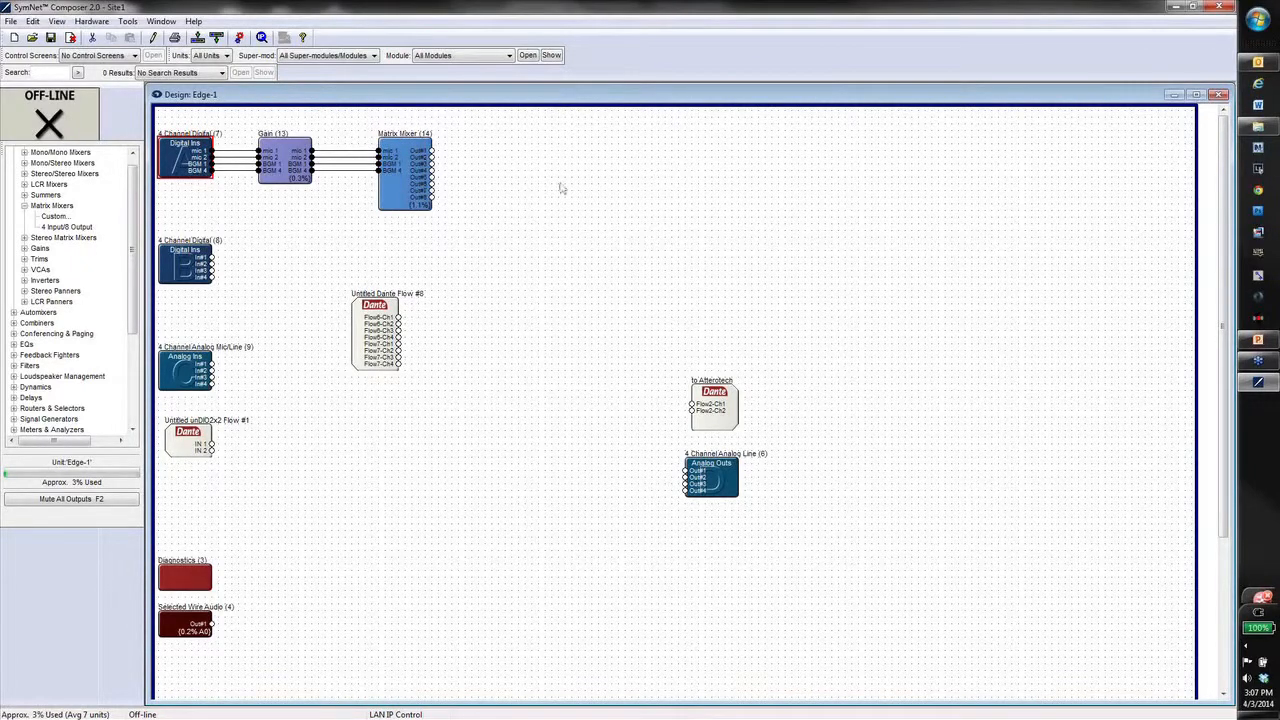
Label the matrix mixer's Out#1–Out#3 as lobby, hall and grand ball
{"action": "double_click", "coordinate": [408, 172]}
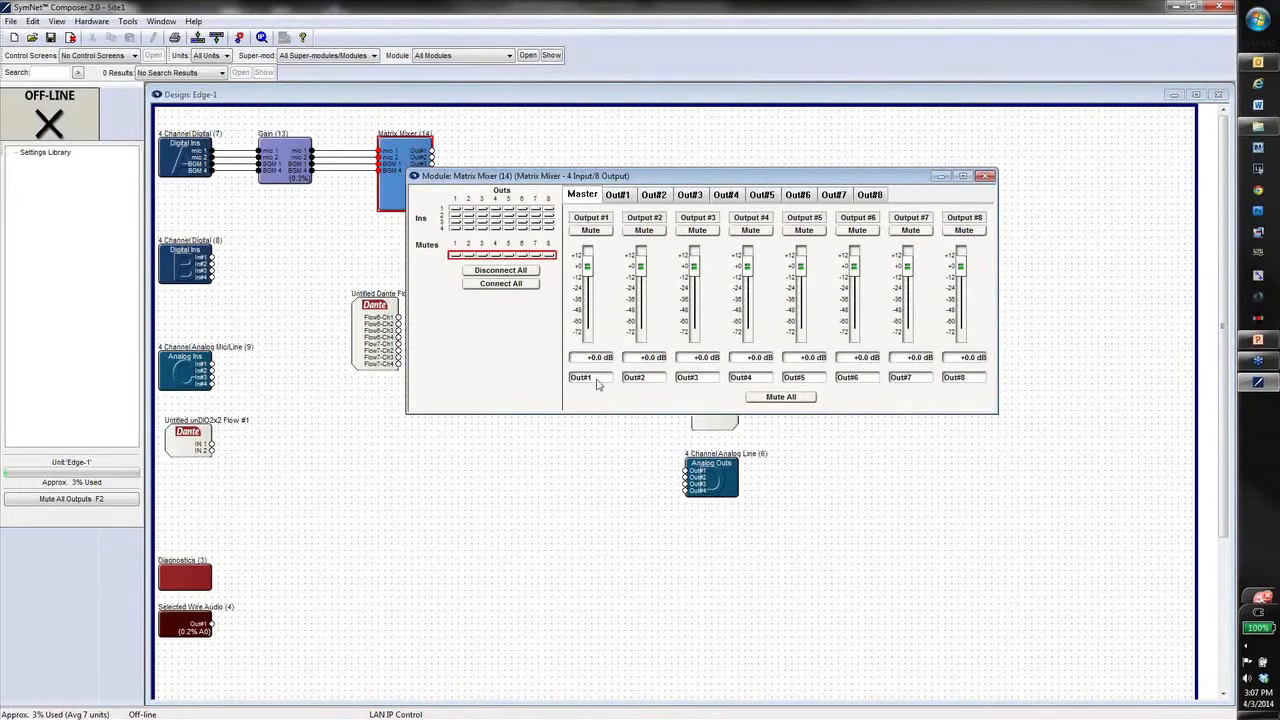
{"action": "left_click", "coordinate": [590, 377]}
{"action": "type", "text": "lobby"}
{"action": "key", "text": "Return"}
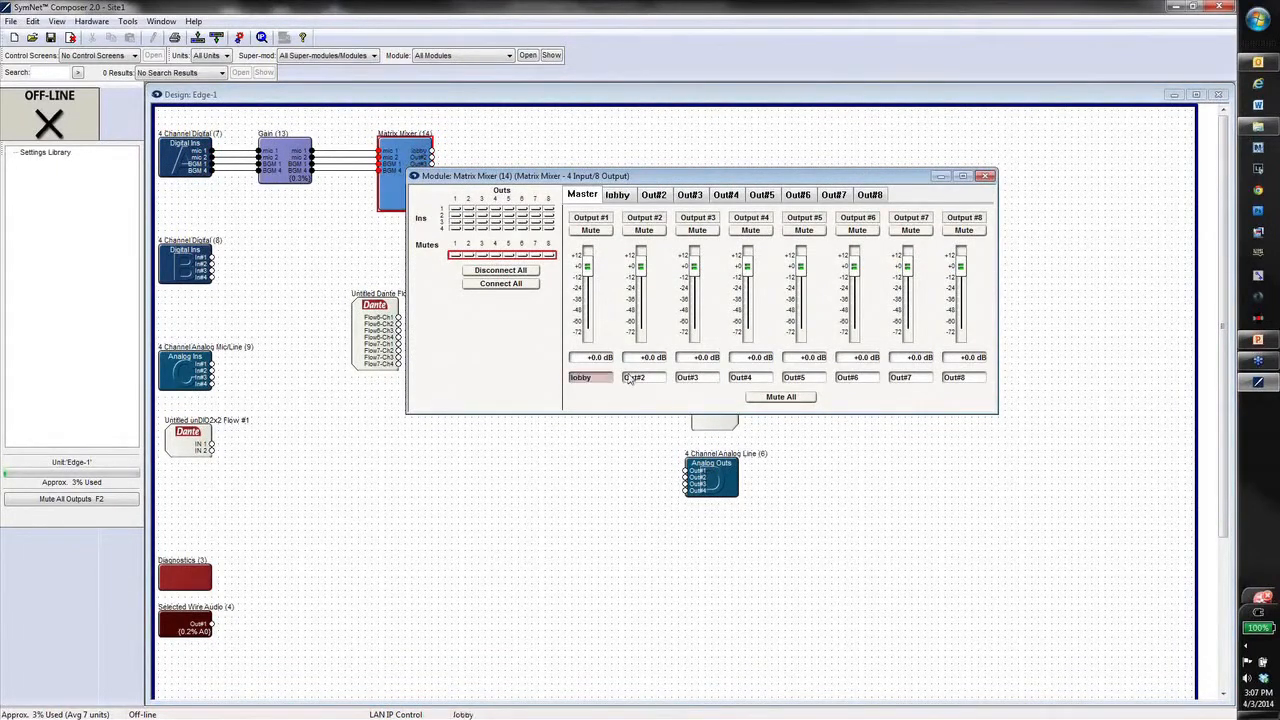
{"action": "left_click", "coordinate": [633, 377]}
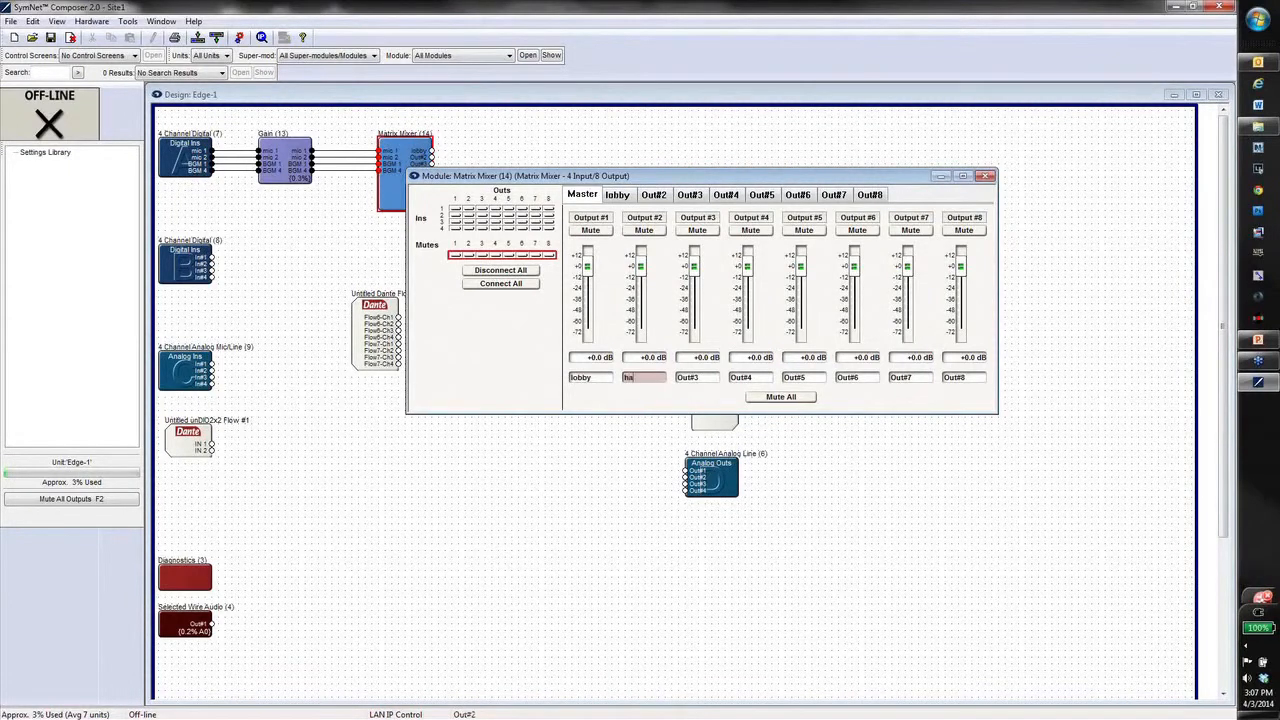
{"action": "type", "text": "hall"}
{"action": "key", "text": "Return"}
{"action": "key", "text": "Tab"}
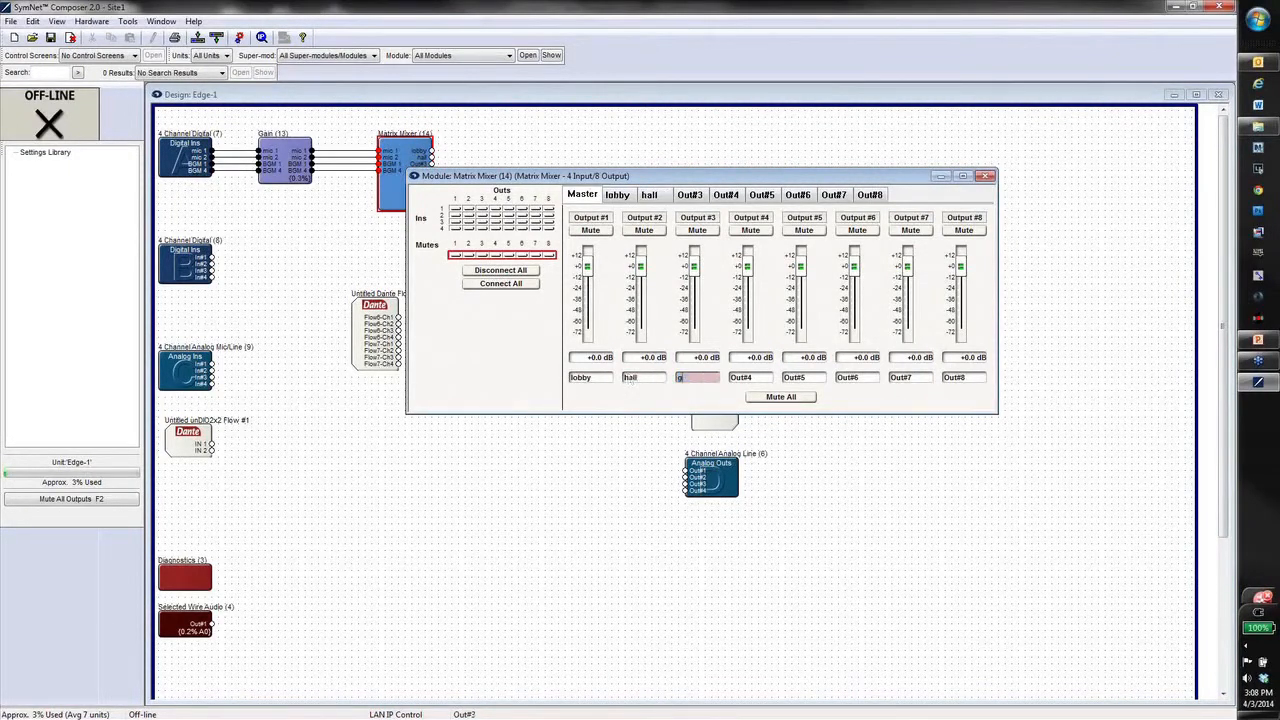
{"action": "type", "text": "grand ball"}
{"action": "key", "text": "Return"}
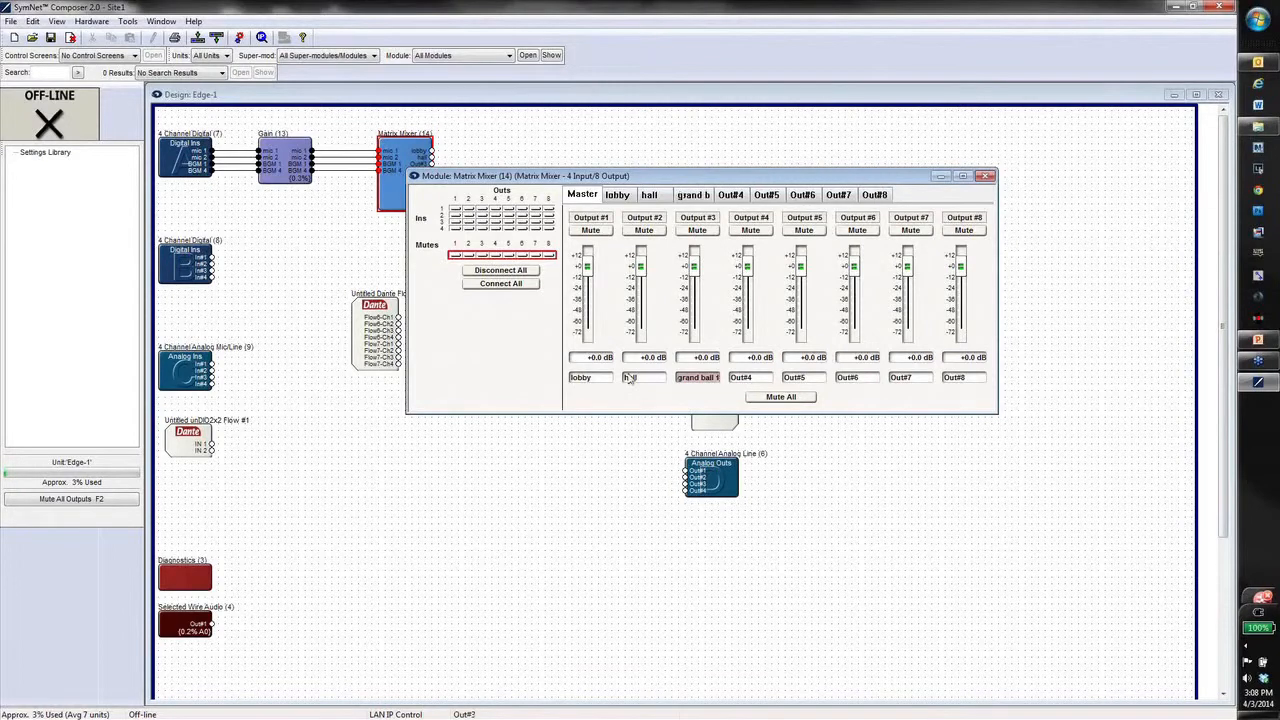
Move the Analog Line output module to the top row and wire the matrix mixer outputs into it
{"action": "key", "text": "Escape"}
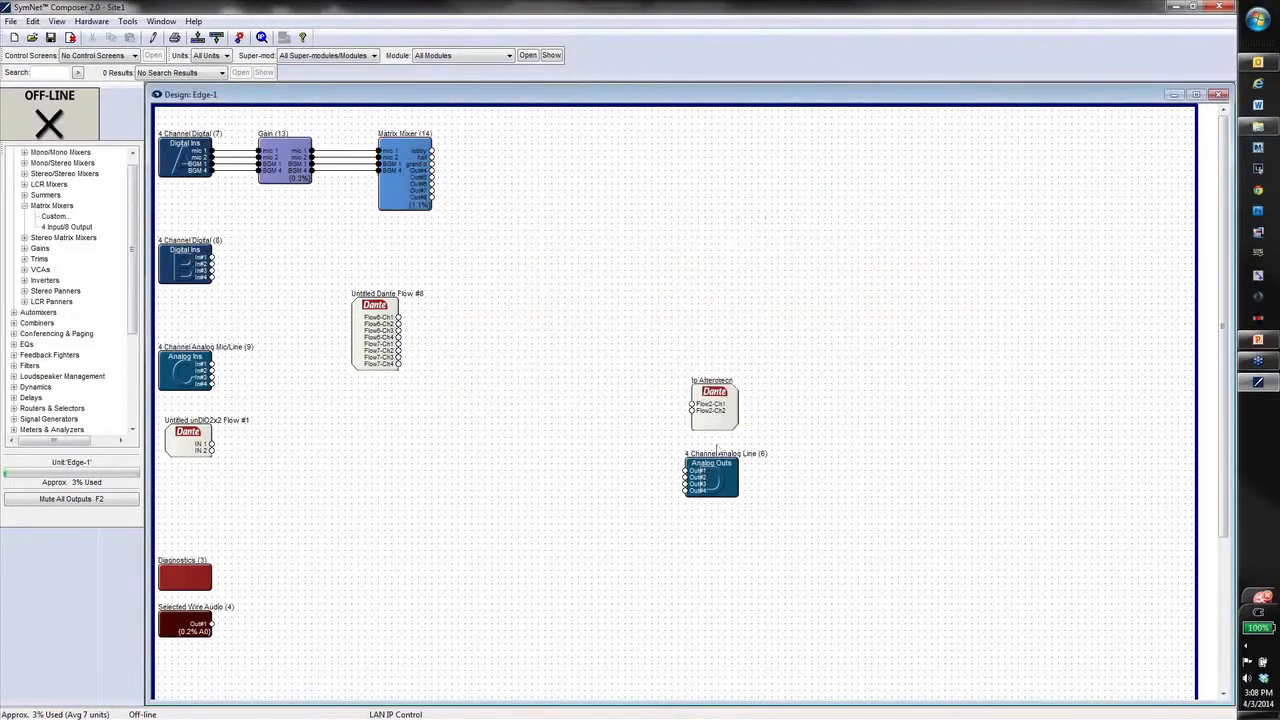
{"action": "left_click_drag", "start_coordinate": [705, 470], "coordinate": [624, 155]}
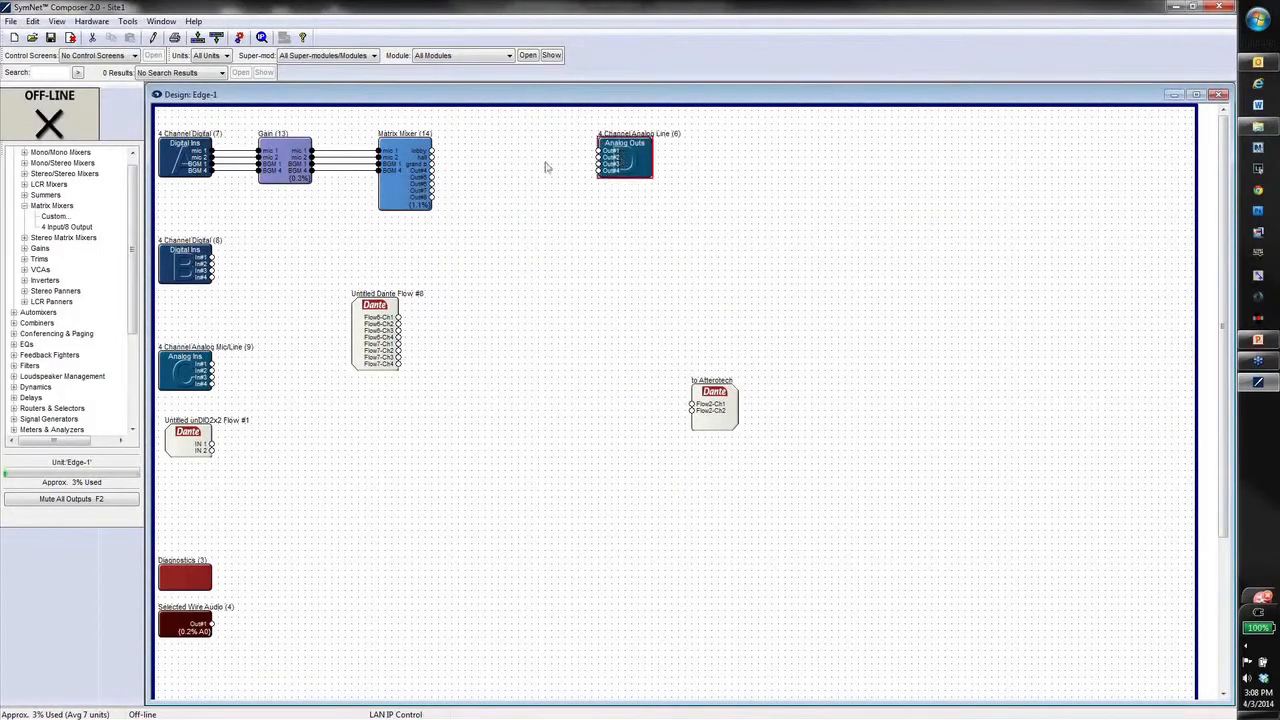
{"action": "left_click_drag", "start_coordinate": [434, 152], "coordinate": [600, 152]}
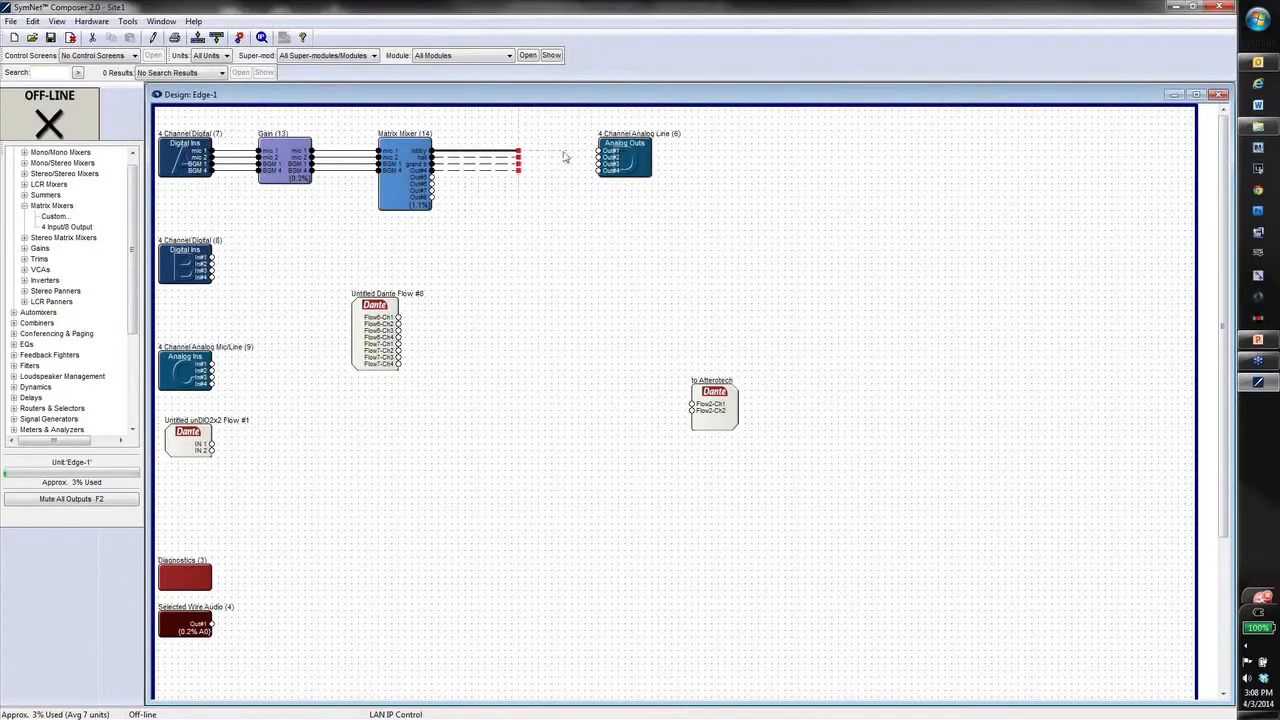
Re-label all signals downstream of the matrix mixer so the analog outs carry lobby, hall and grand ball
{"action": "left_click", "coordinate": [404, 155]}
{"action": "right_click", "coordinate": [404, 155]}
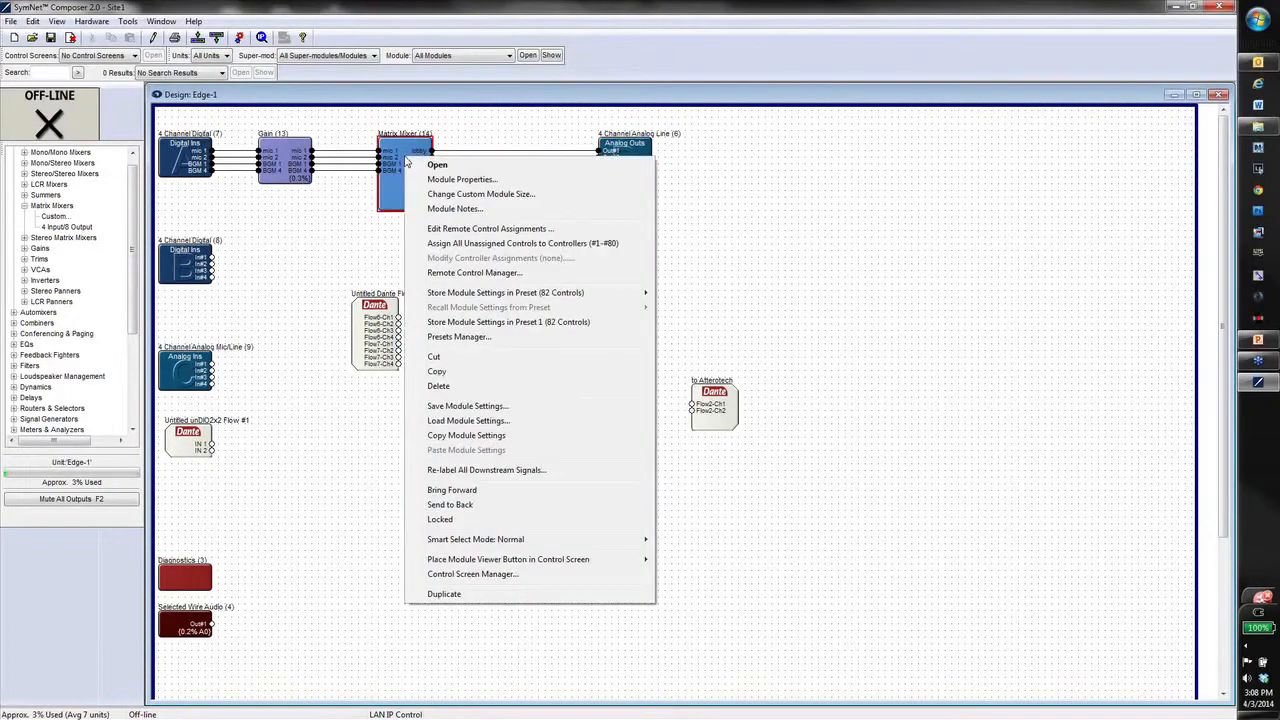
{"action": "left_click", "coordinate": [490, 469]}
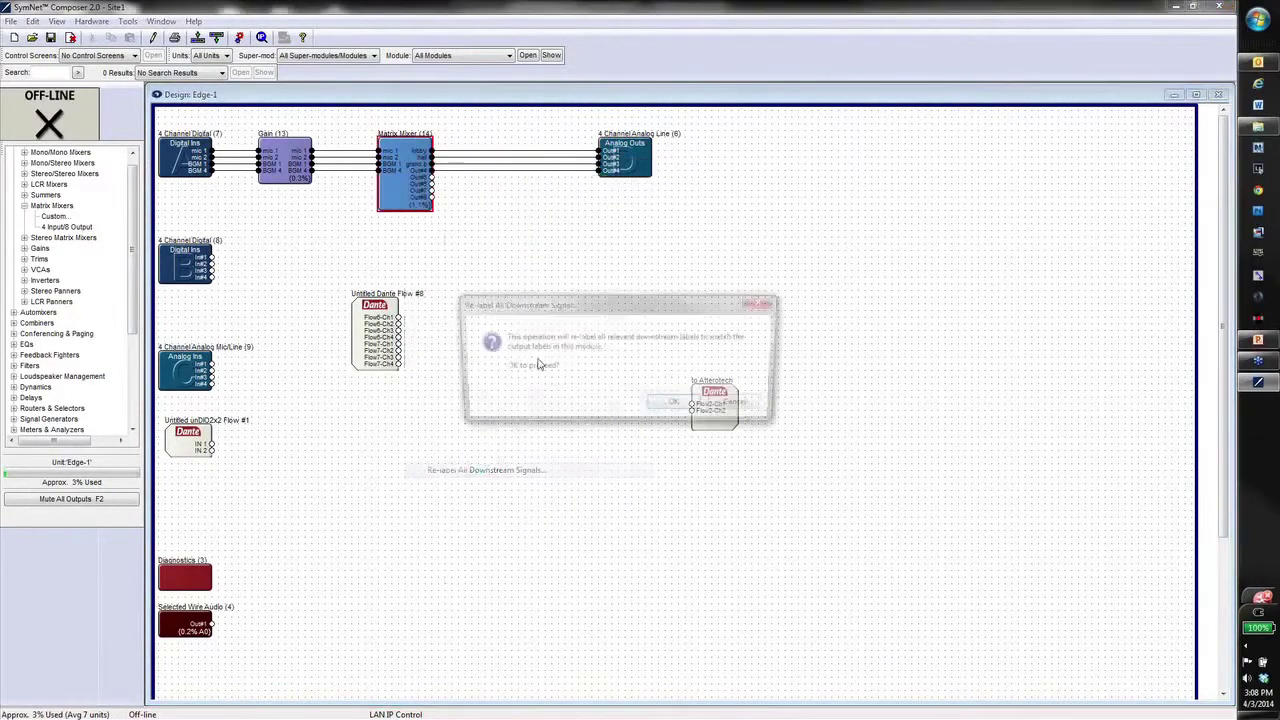
{"action": "left_click", "coordinate": [668, 404]}
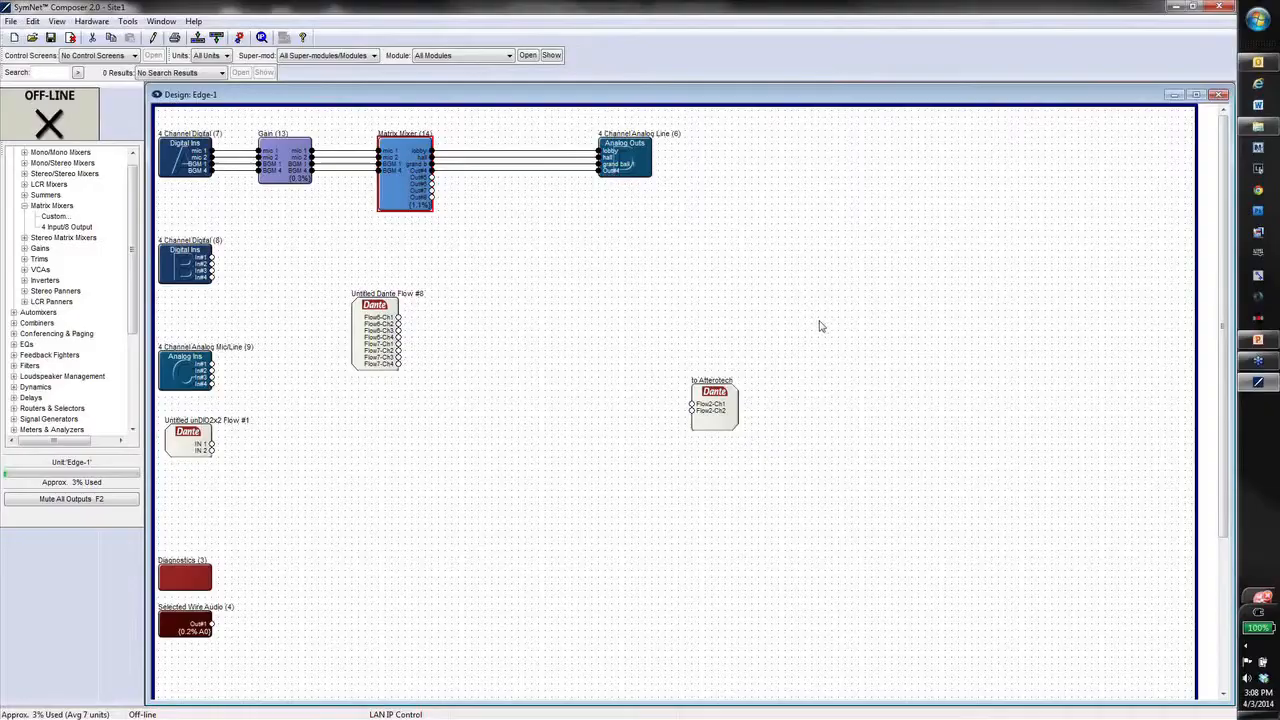
Switch to the sales presentation on the 'One-Click' downstream naming slide
{"action": "left_click", "coordinate": [1258, 340]}
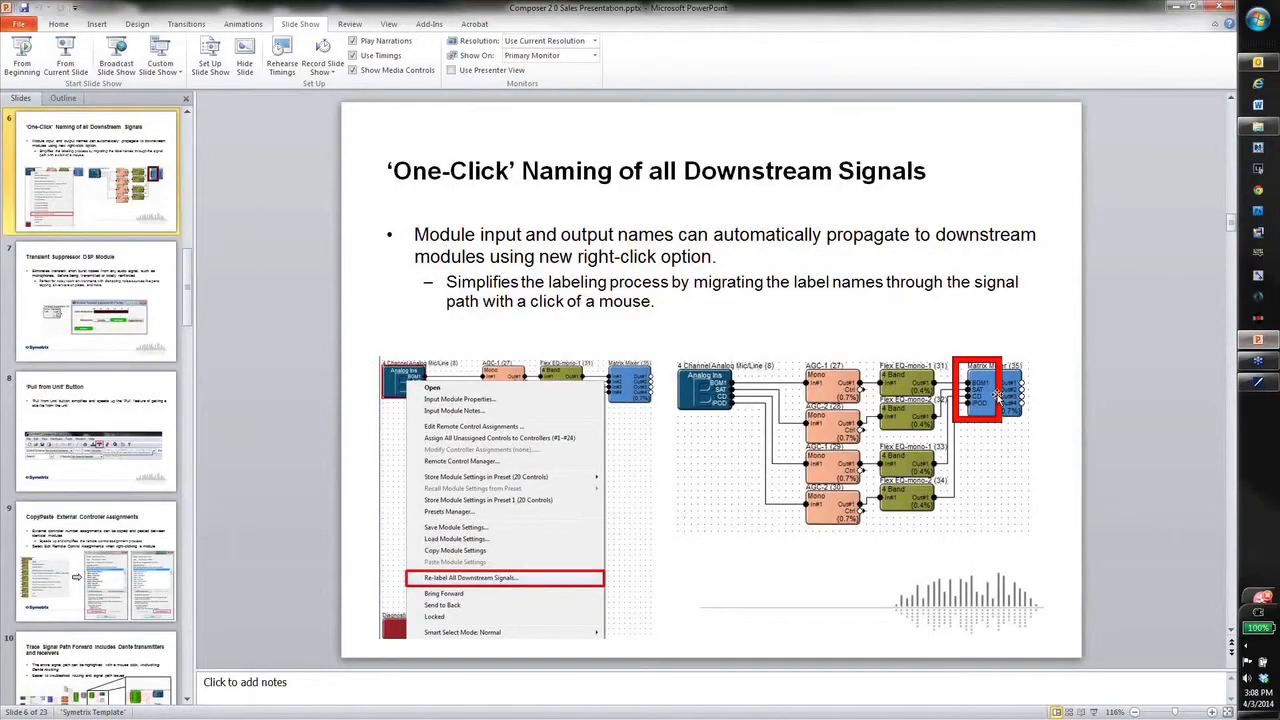
{"action": "left_click", "coordinate": [984, 375]}
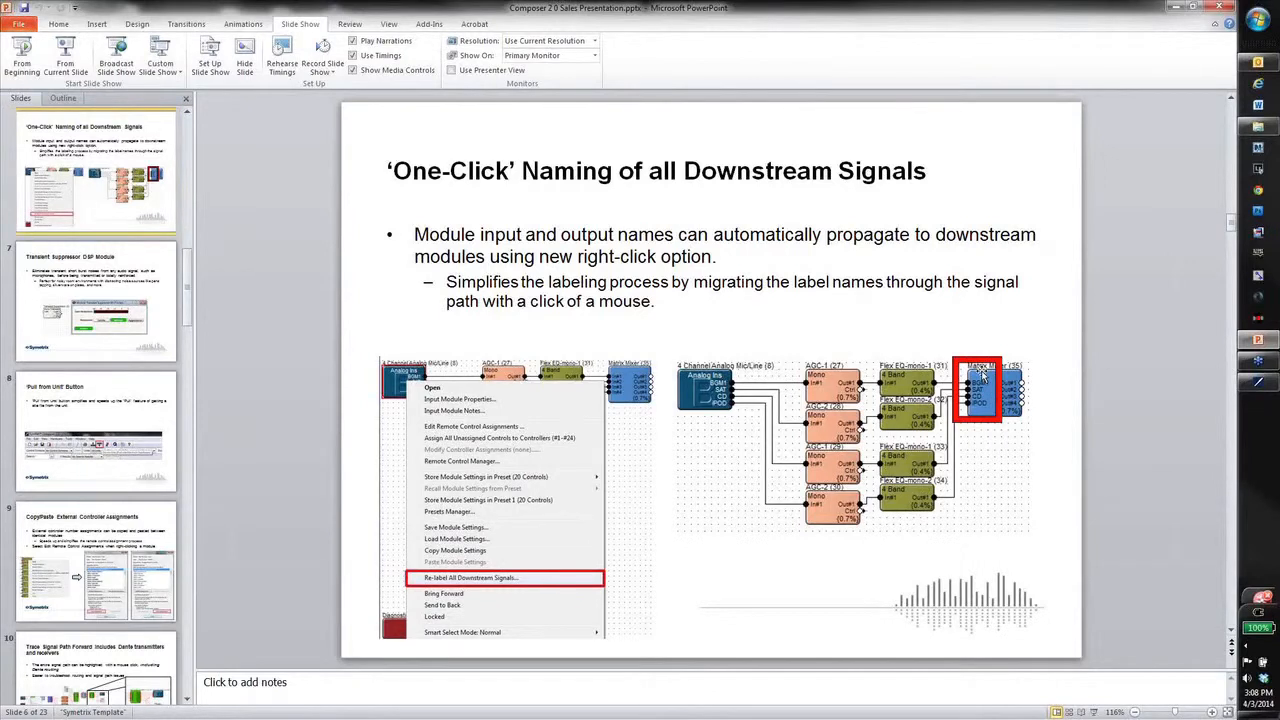
{"action": "scroll", "coordinate": [984, 375], "scroll_direction": "down", "scroll_amount": 1}
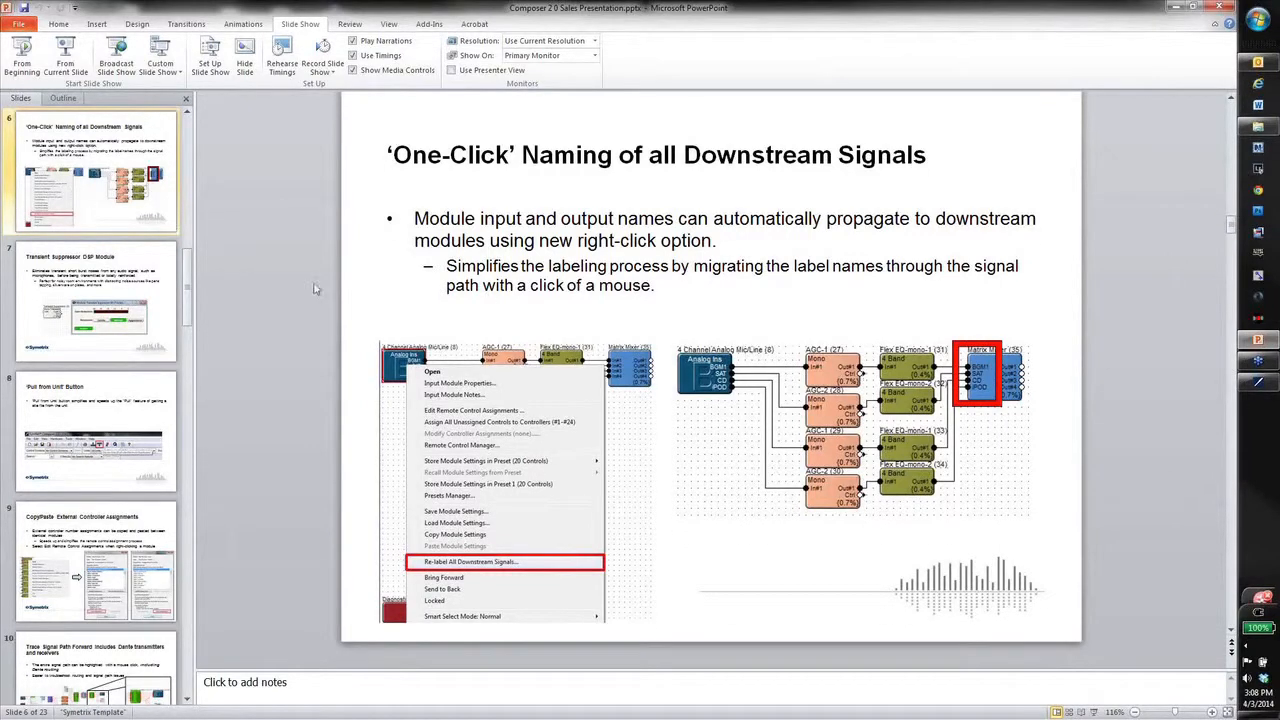
Switch to the running slide show to present through the Transient Suppressor DSP Module slide
{"action": "left_click", "coordinate": [1258, 342]}
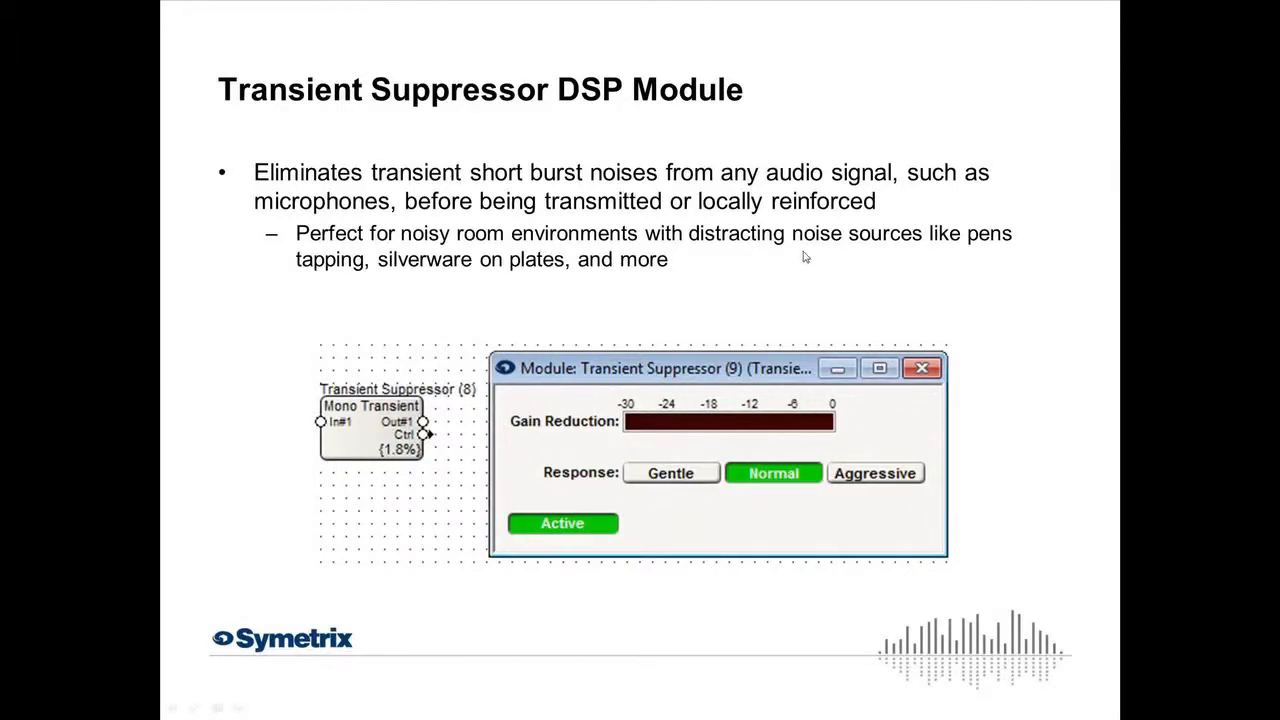
Advance to the Pull from Unit slide, then Alt+Tab back toward the editing view and Composer
{"action": "key", "text": "Right"}
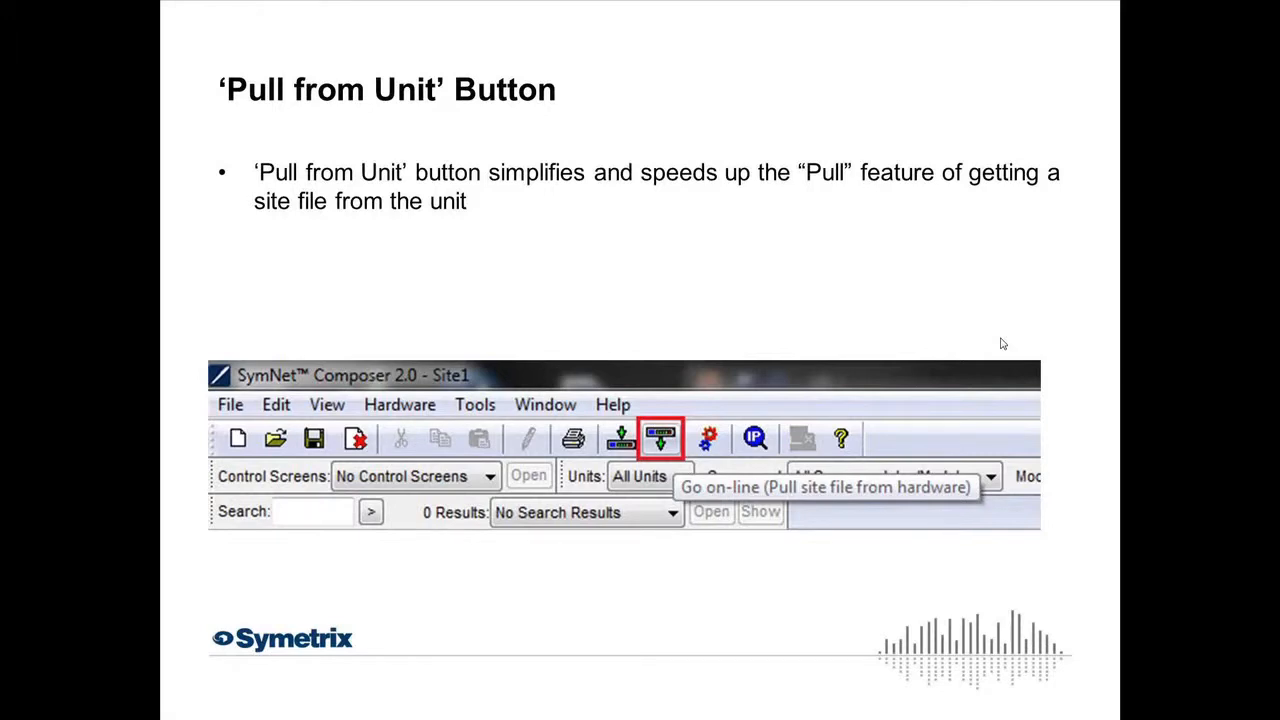
{"action": "key", "text": "alt+Tab"}
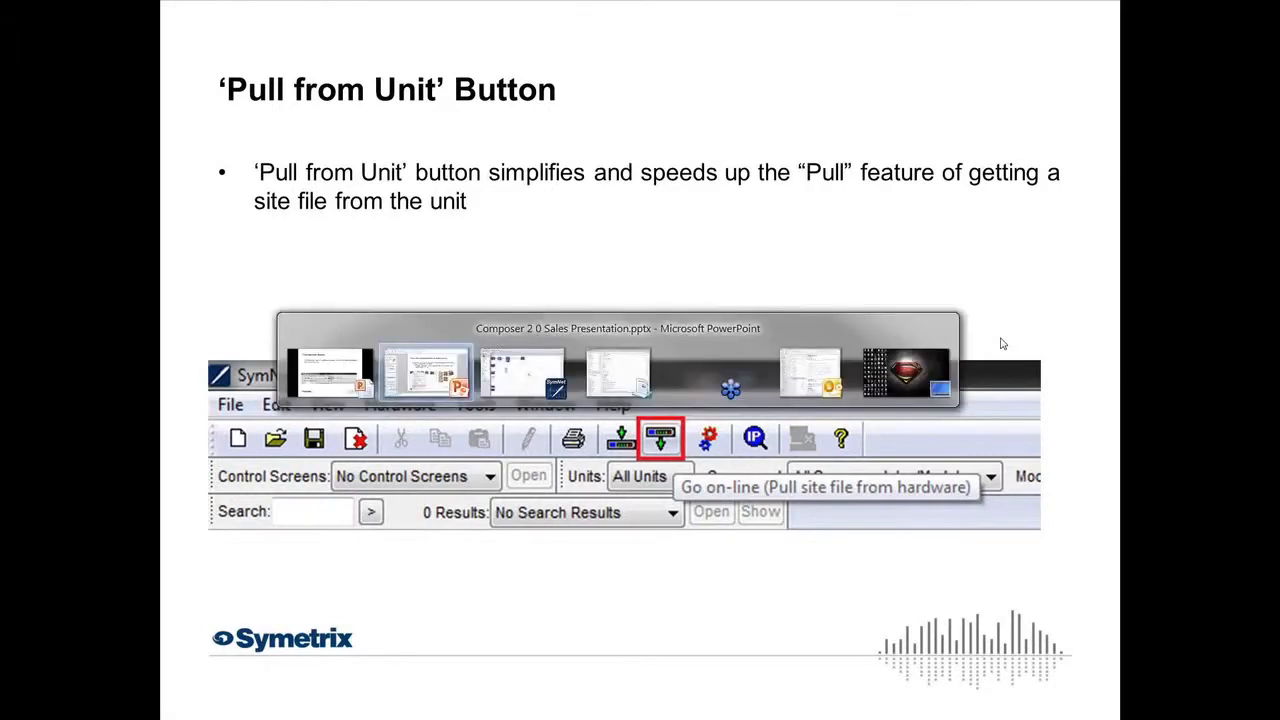
{"action": "key", "text": "Tab"}
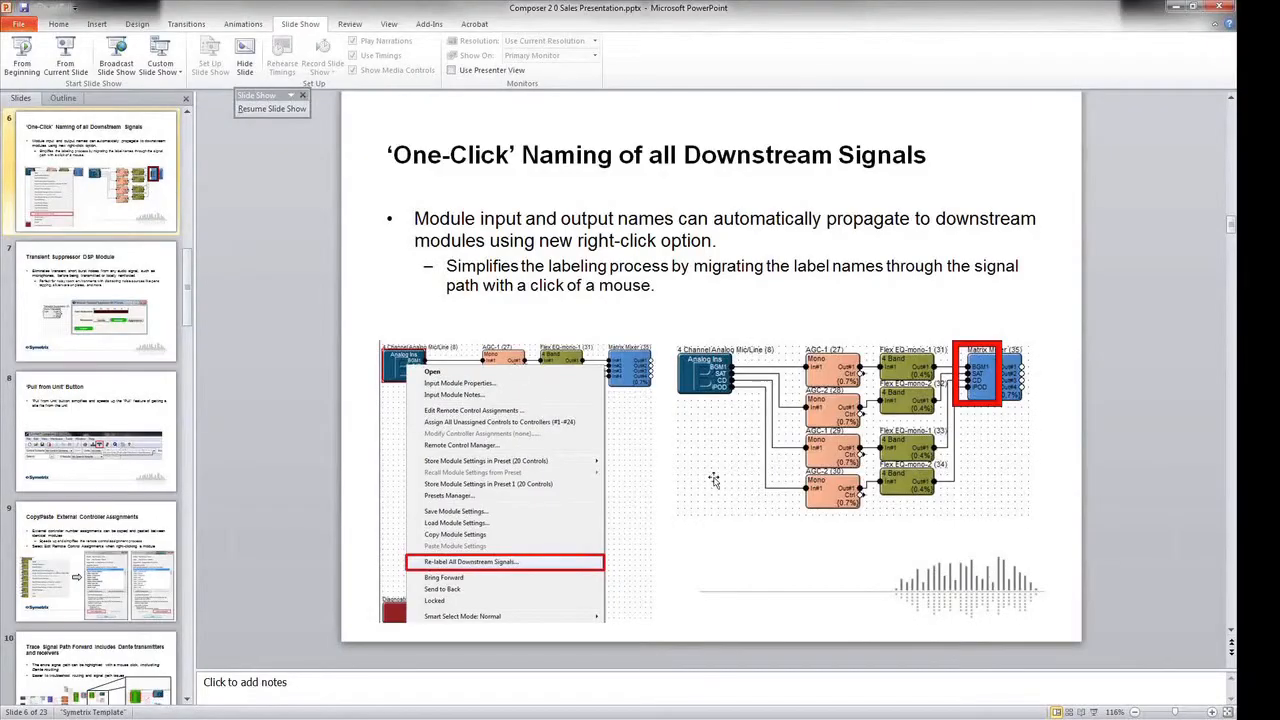
Switch to Composer, show the Pull from Unit wizard and cancel it
{"action": "key", "text": "alt+Tab"}
{"action": "key", "text": "Tab"}
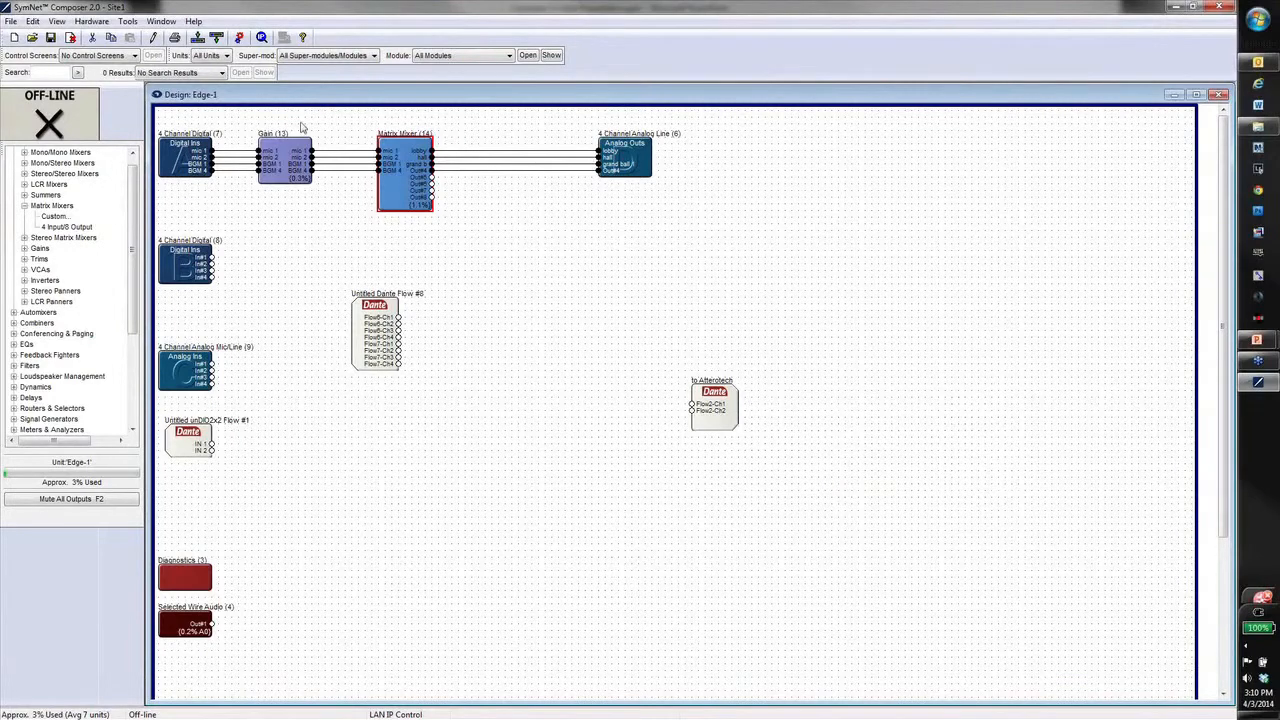
{"action": "left_click", "coordinate": [217, 37]}
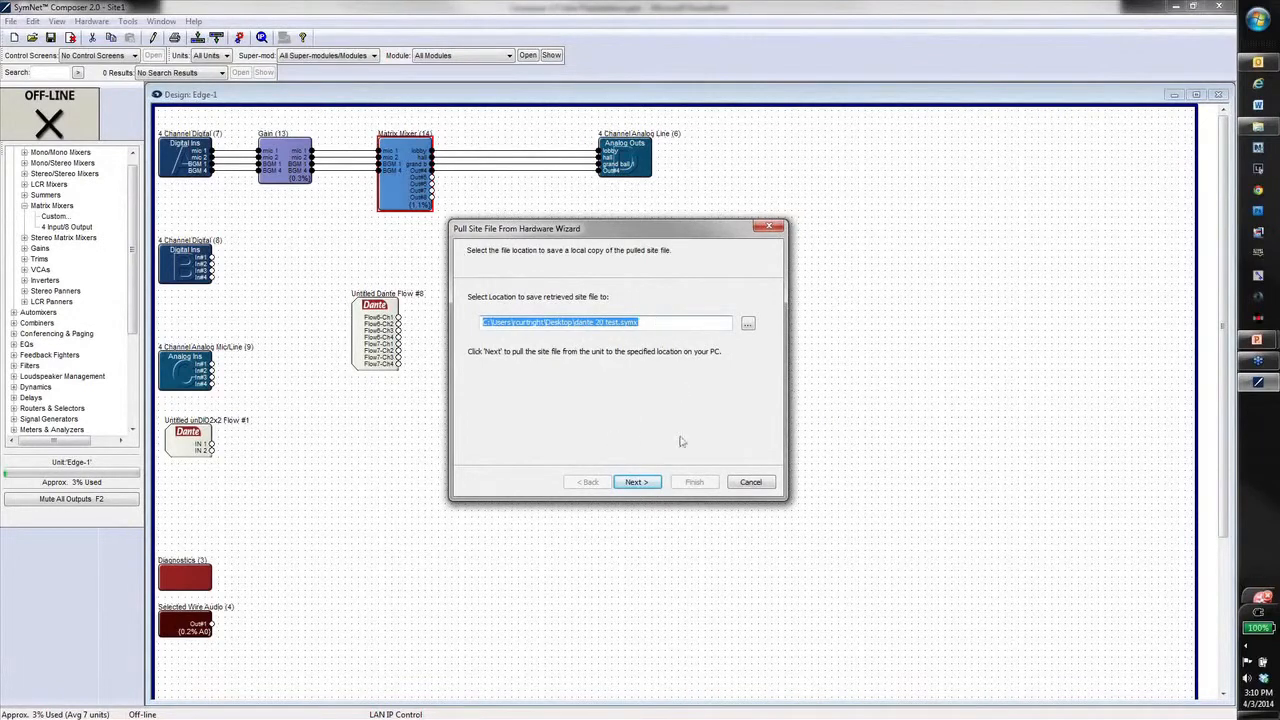
{"action": "left_click", "coordinate": [750, 482]}
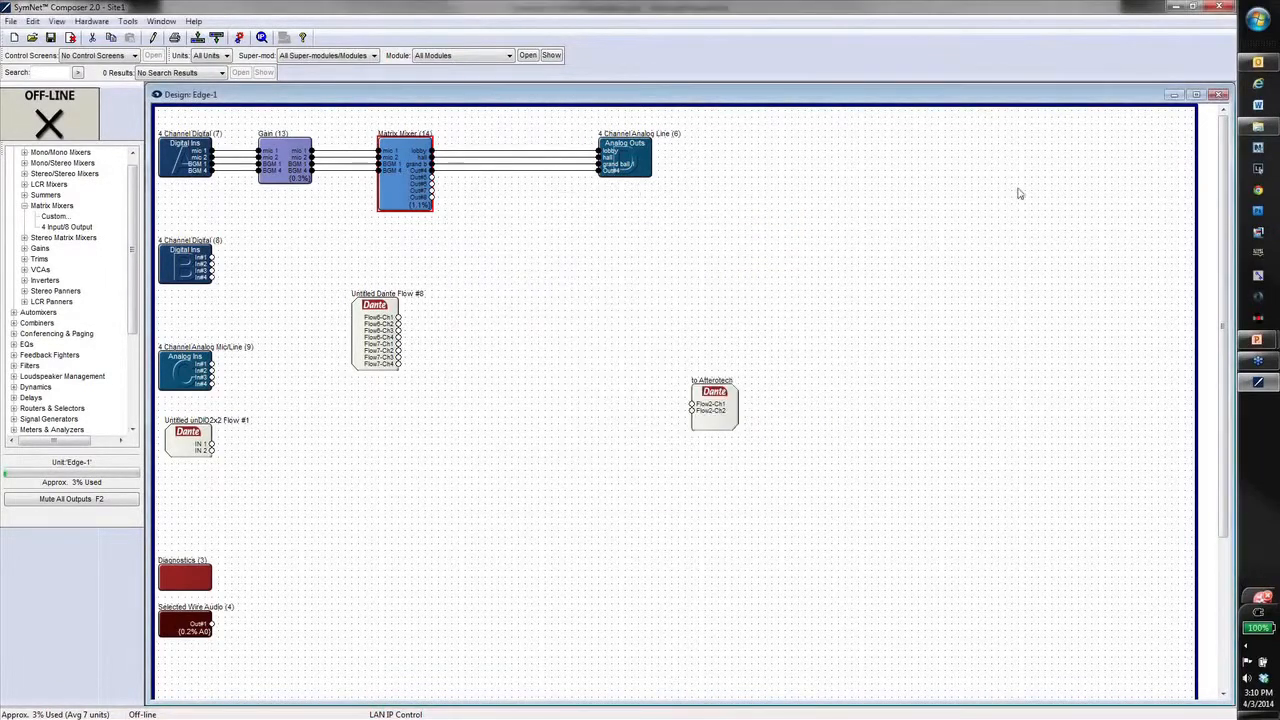
Close the Edge-1 design window and start a new blank Site2
{"action": "left_click", "coordinate": [1219, 94]}
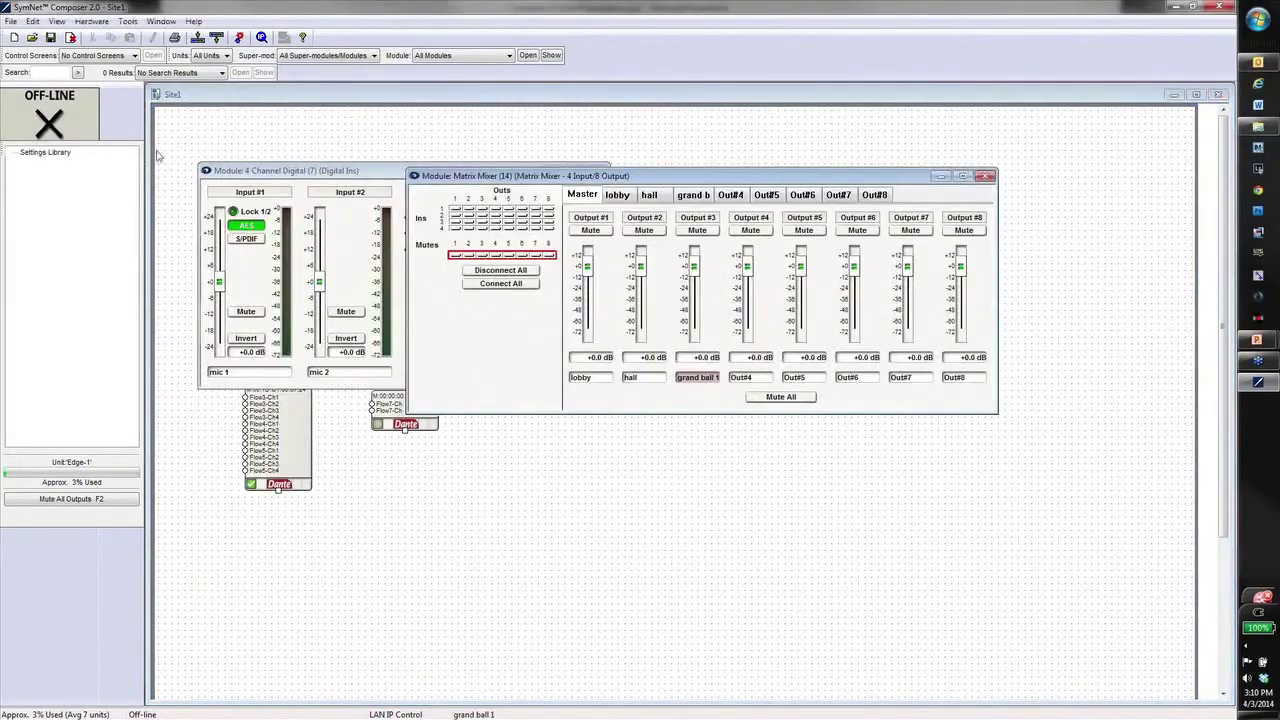
{"action": "left_click", "coordinate": [14, 37]}
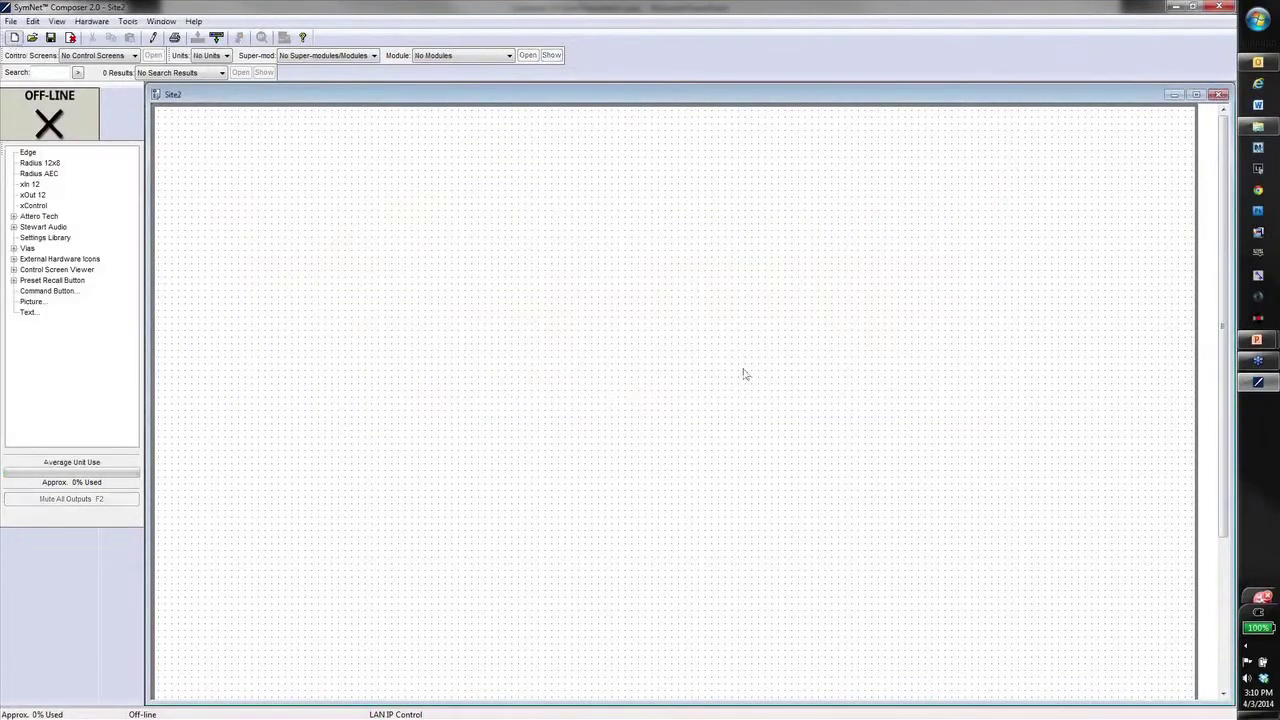
Select the Edge unit at 192.168.100.66 in the network list and pull its site on-line
{"action": "left_click", "coordinate": [216, 37]}
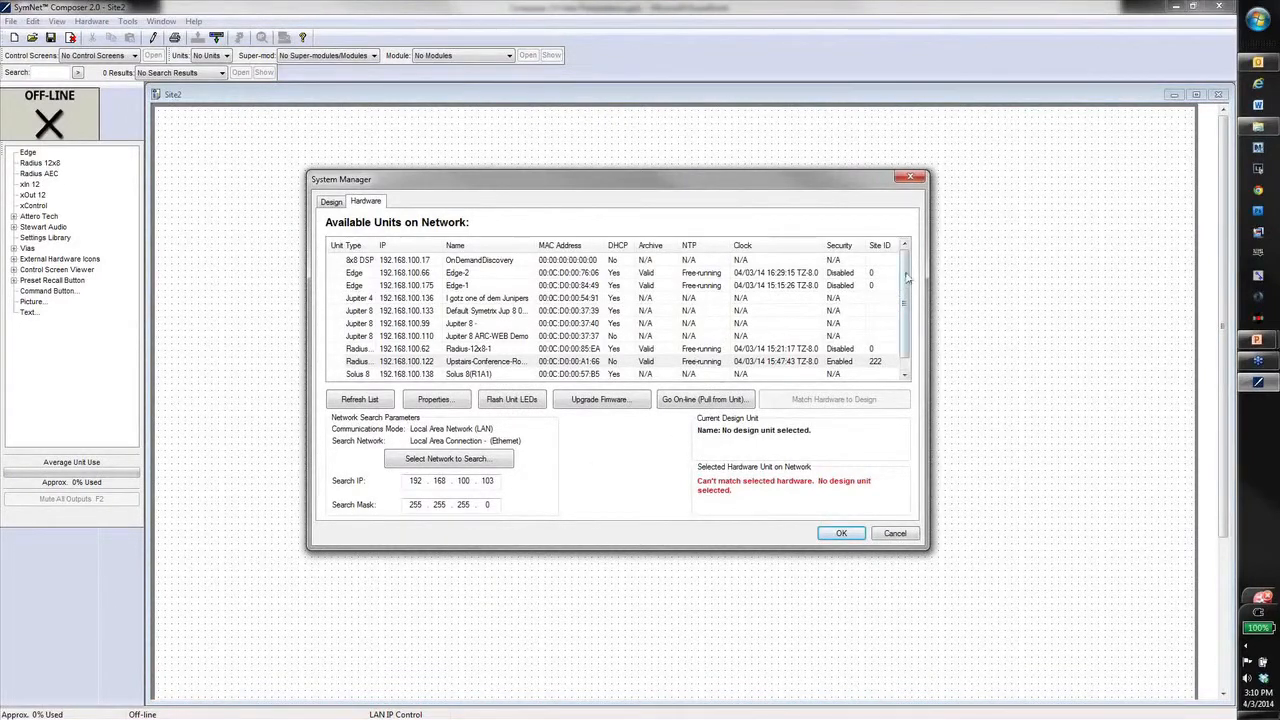
{"action": "left_click_drag", "start_coordinate": [908, 280], "coordinate": [910, 300]}
{"action": "left_click", "coordinate": [448, 349]}
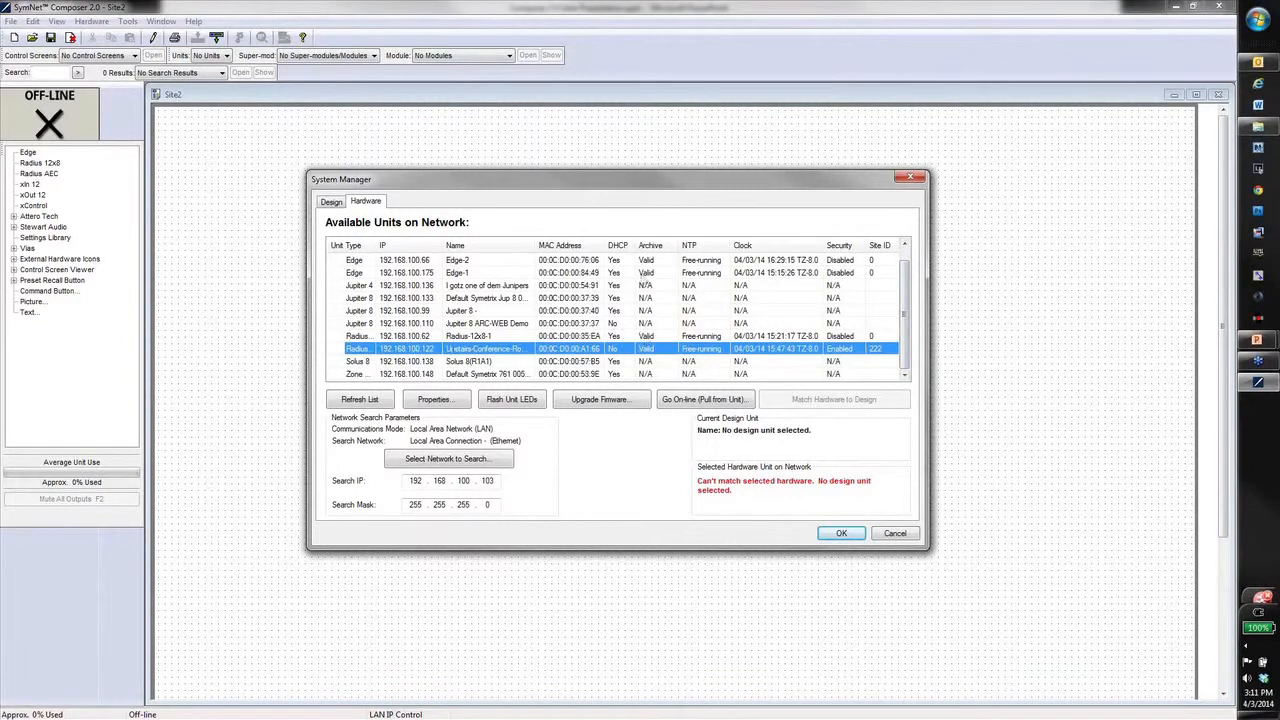
{"action": "left_click", "coordinate": [655, 261]}
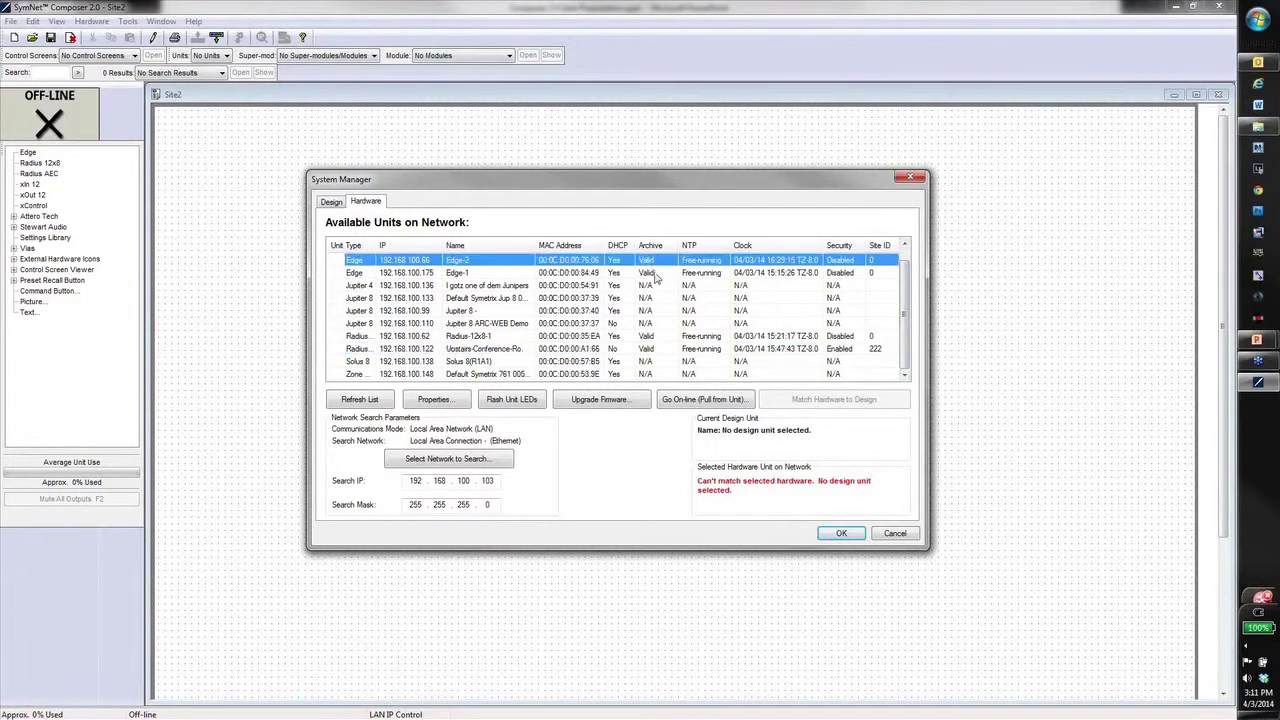
{"action": "left_click", "coordinate": [655, 335]}
{"action": "left_click", "coordinate": [652, 261]}
{"action": "left_click", "coordinate": [894, 532]}
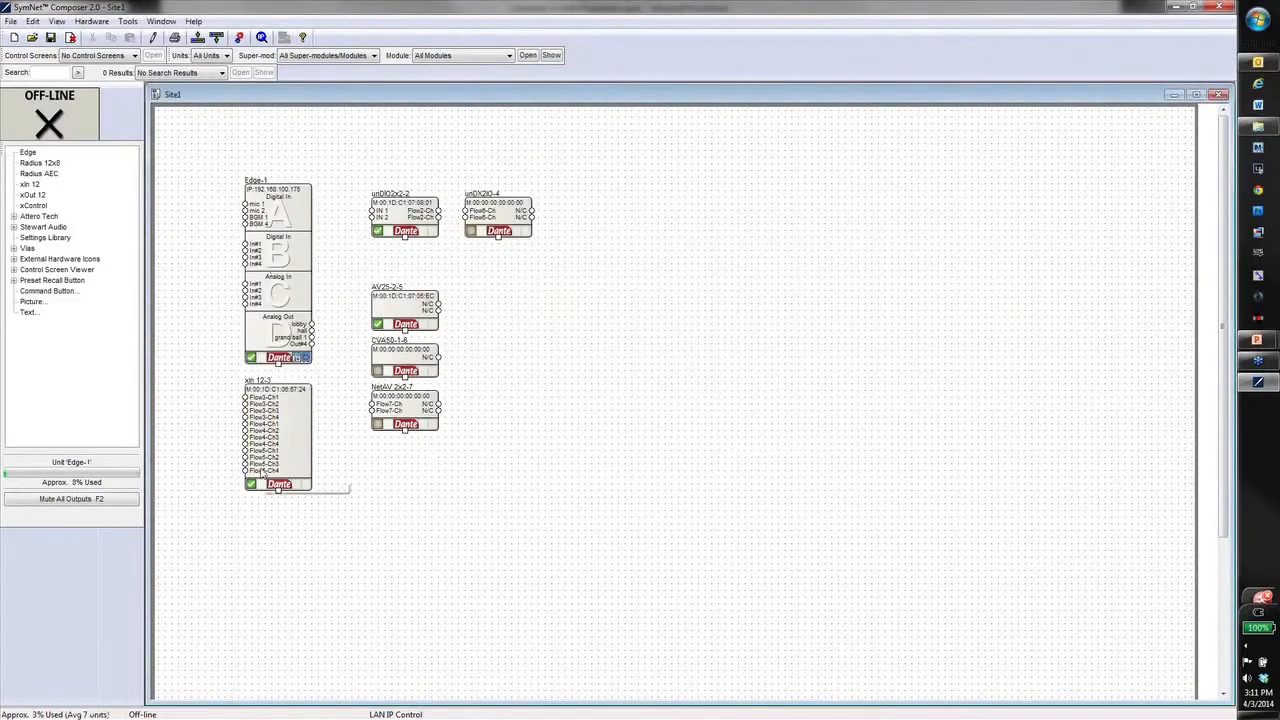
Bring up the pull-site-from-hardware wizard and cancel it without saving
{"action": "left_click", "coordinate": [217, 38]}
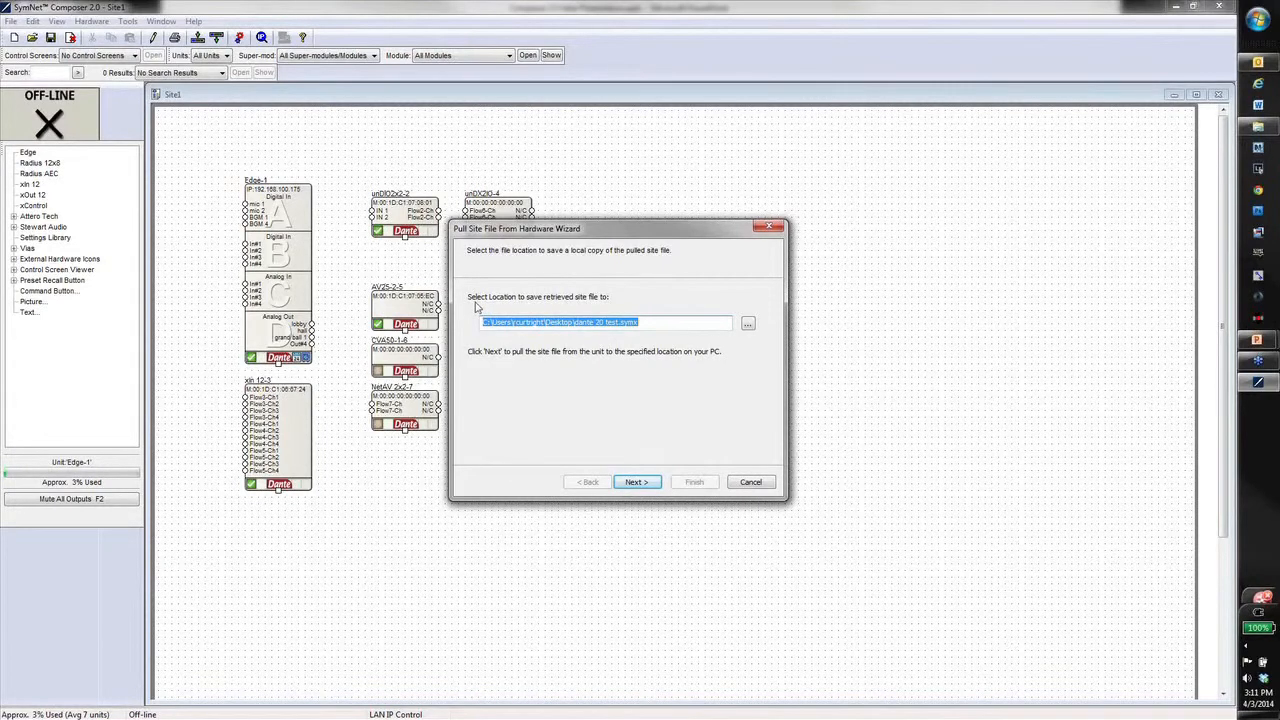
{"action": "left_click", "coordinate": [750, 482]}
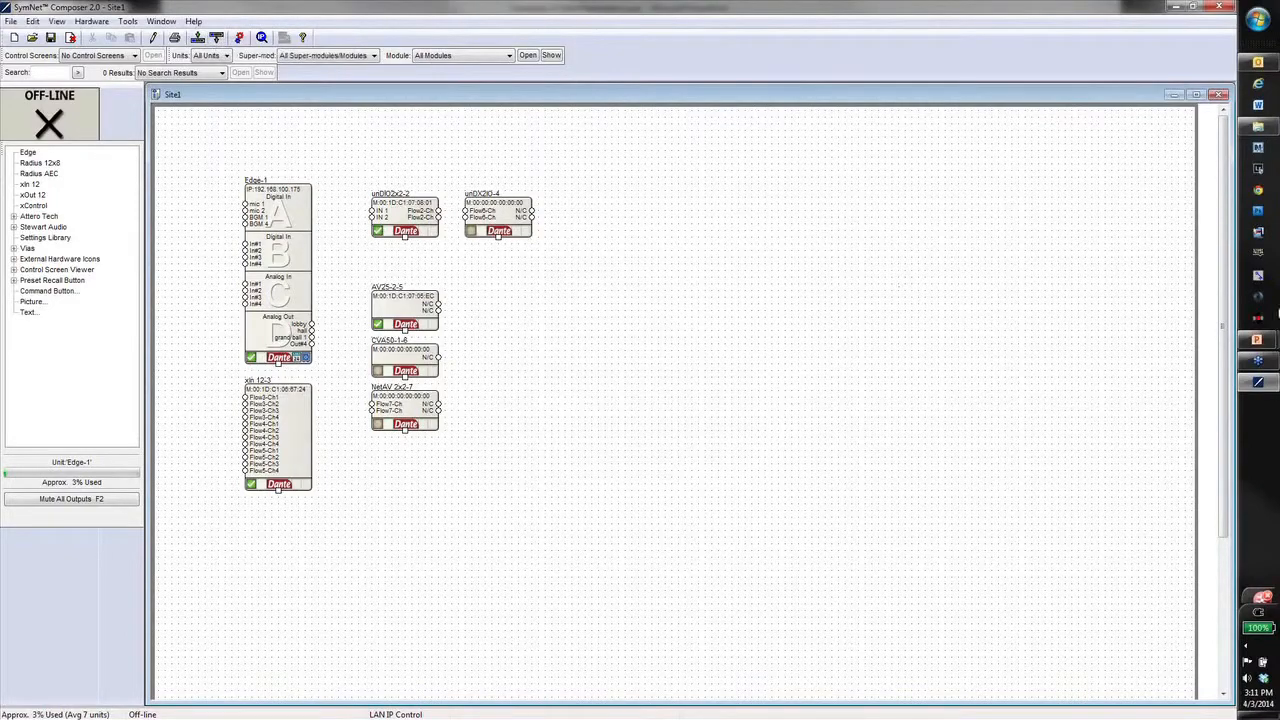
Return to the slideshow and advance to the Copy/Paste External Controller Assignments slide
{"action": "left_click", "coordinate": [1260, 342]}
{"action": "left_click", "coordinate": [1258, 383]}
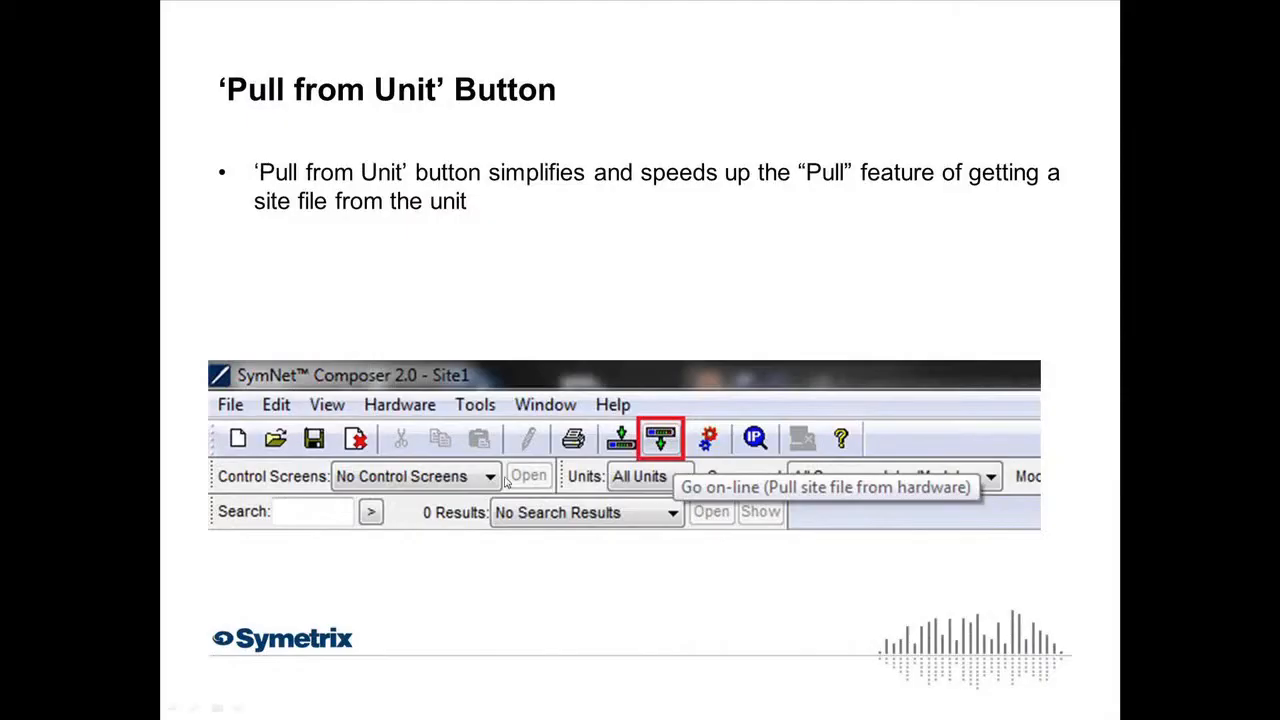
{"action": "left_click", "coordinate": [662, 287]}
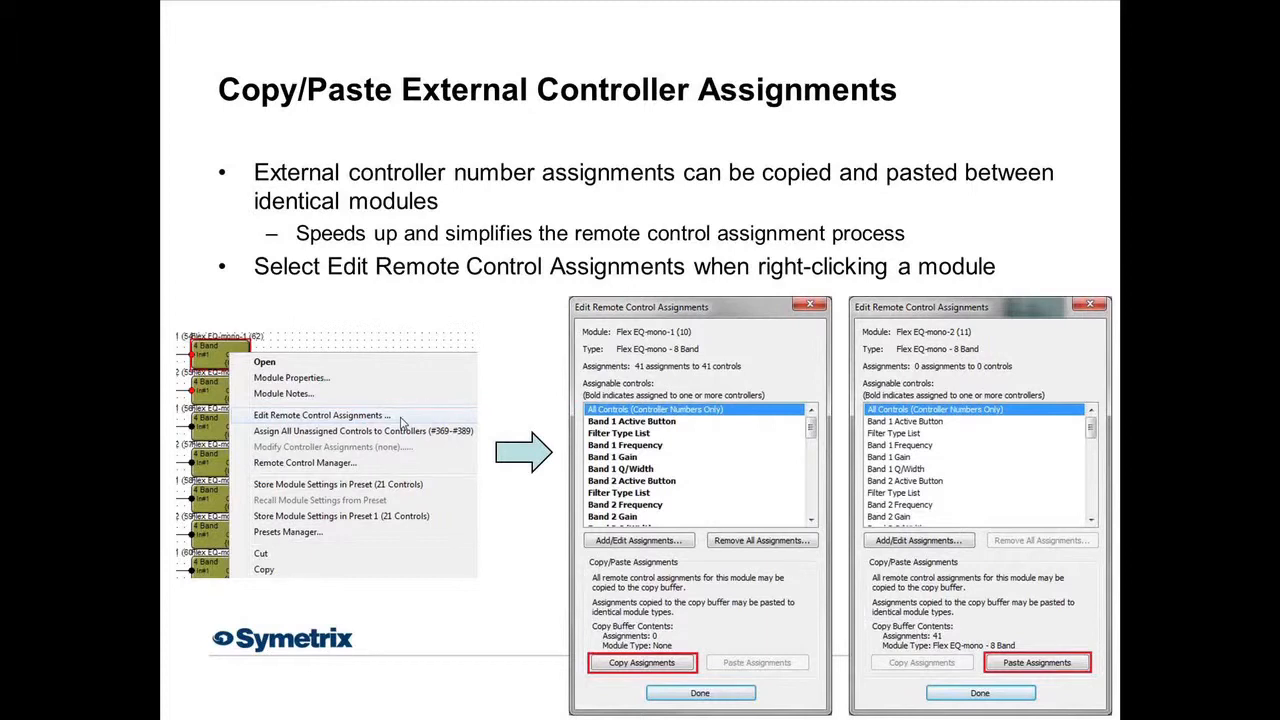
Switch to Composer and add two Speaker Manager loudspeaker modules to the Edge-1 design
{"action": "key", "text": "alt+Tab"}
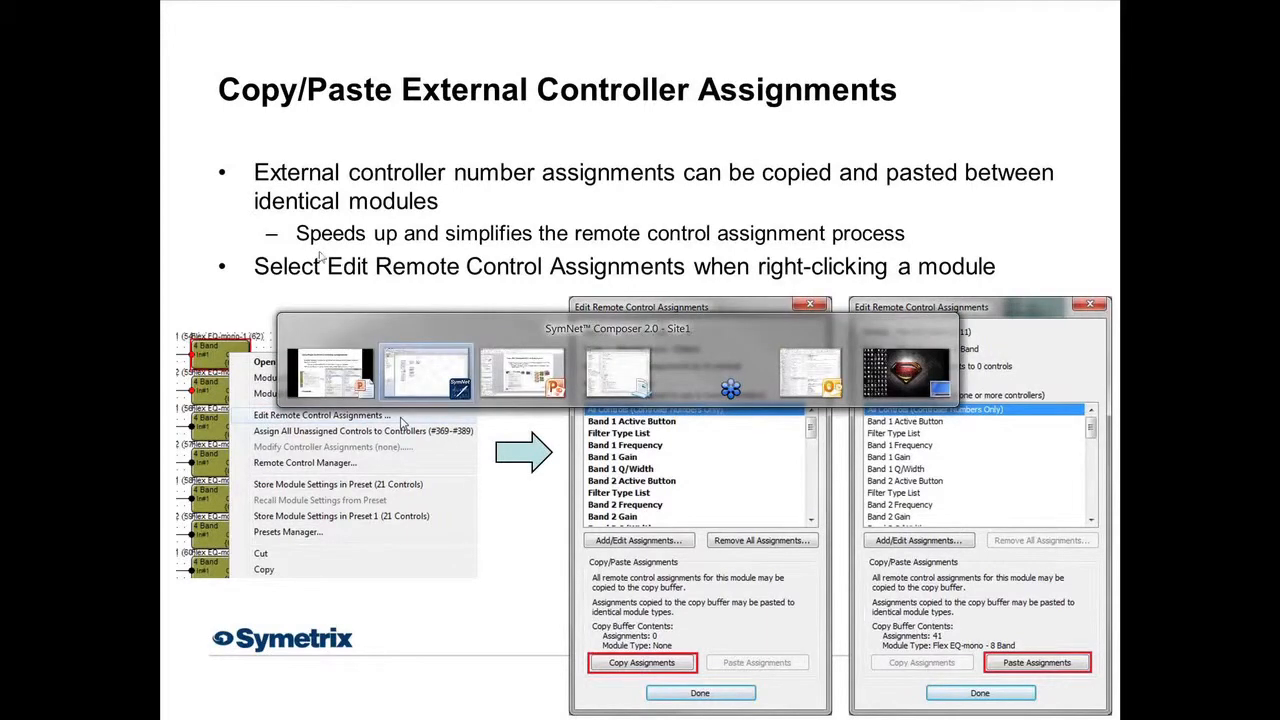
{"action": "key", "text": "alt+Tab"}
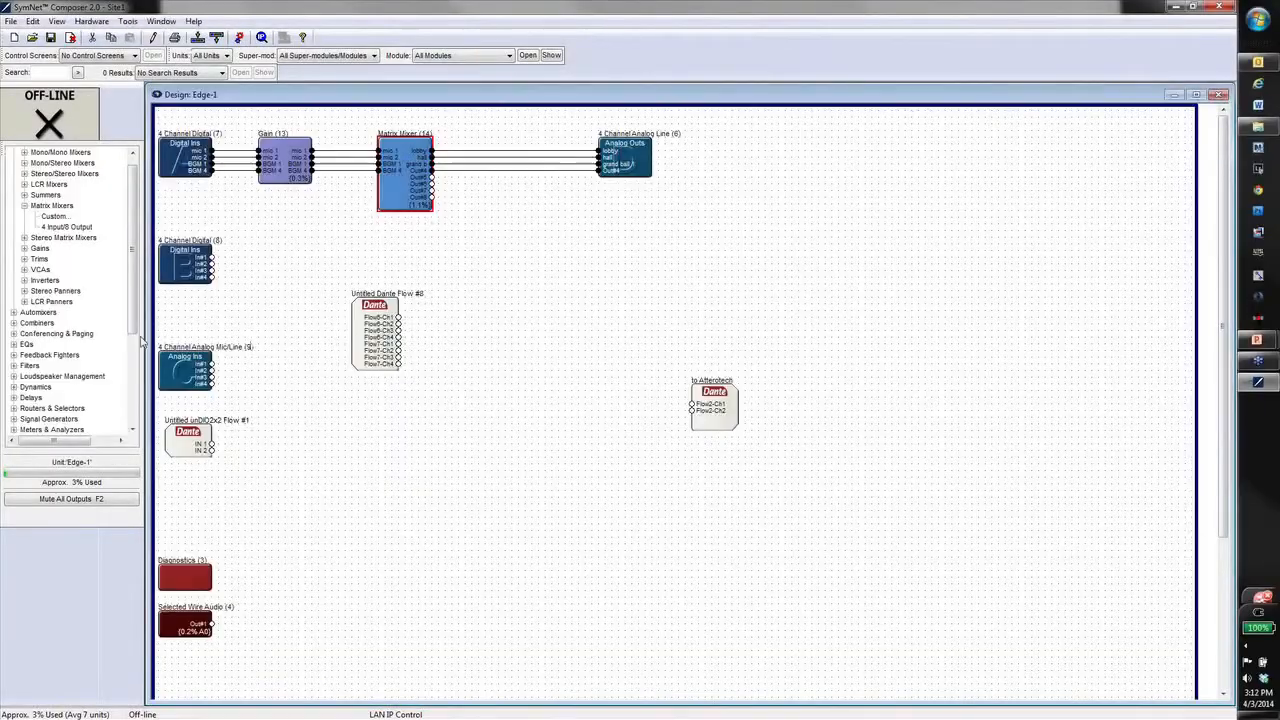
{"action": "scroll", "coordinate": [22, 340], "scroll_direction": "down", "scroll_amount": 1}
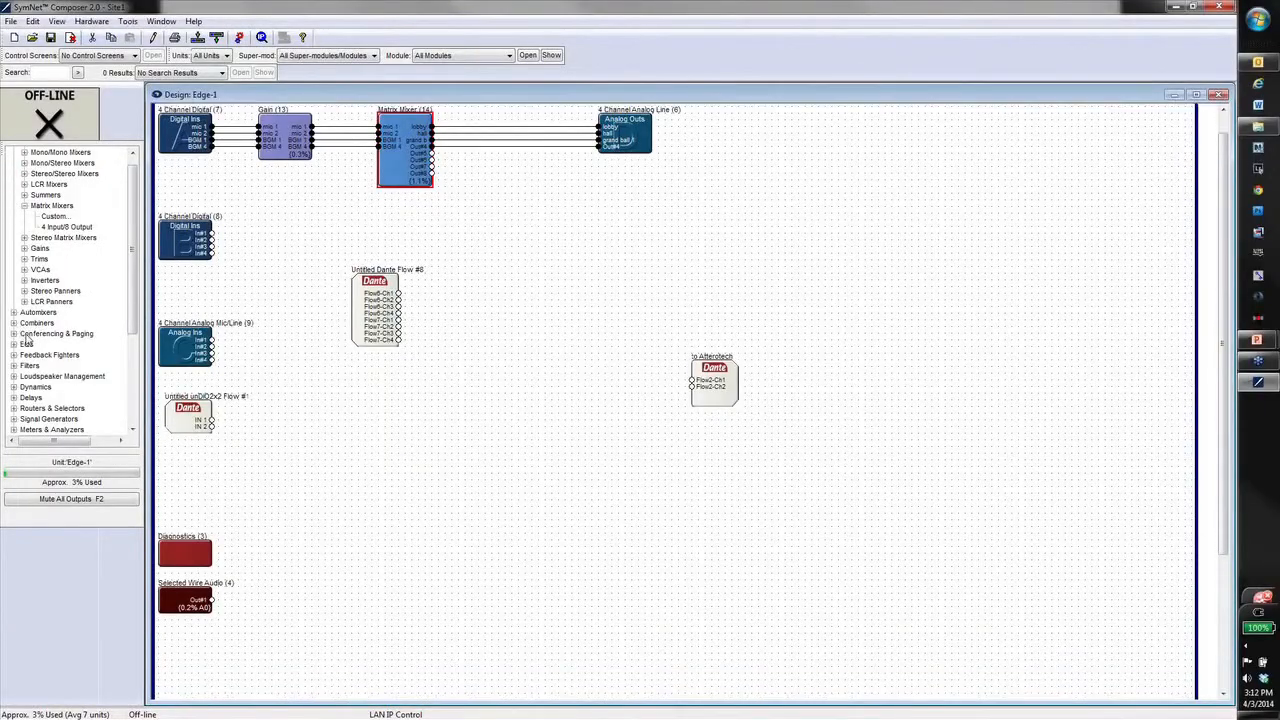
{"action": "left_click", "coordinate": [24, 343]}
{"action": "left_click", "coordinate": [24, 343]}
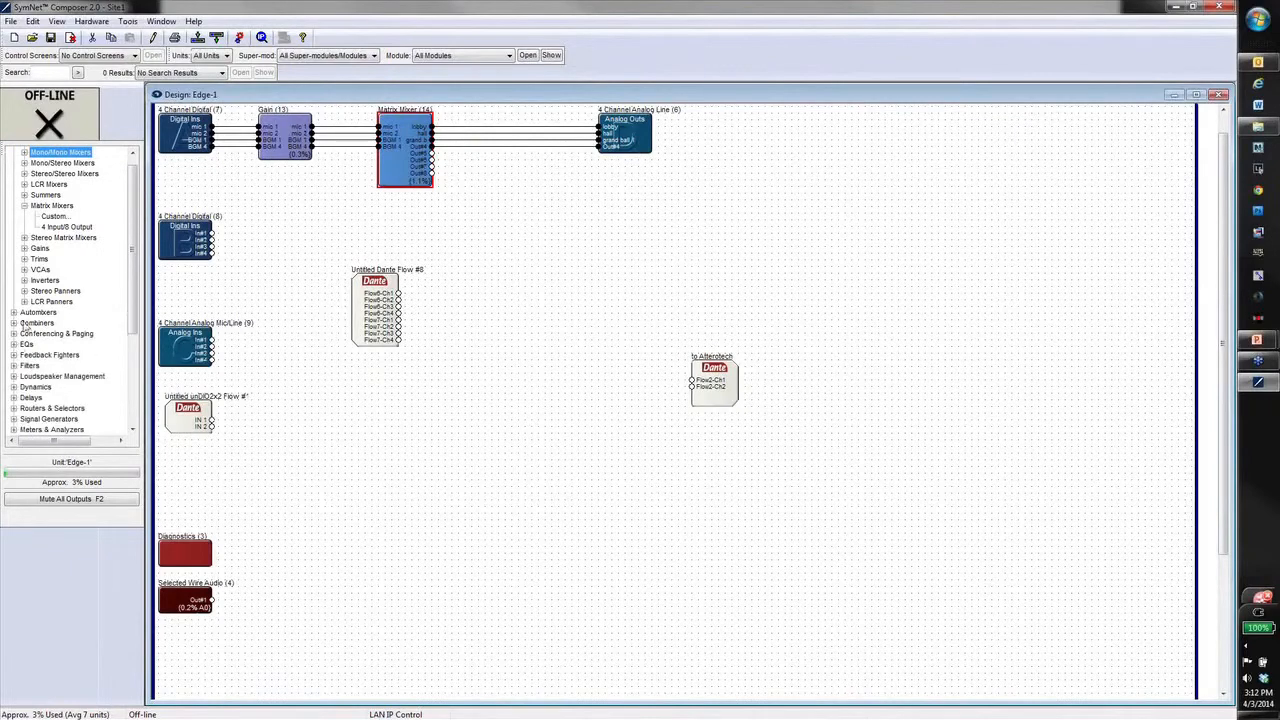
{"action": "left_click", "coordinate": [14, 365]}
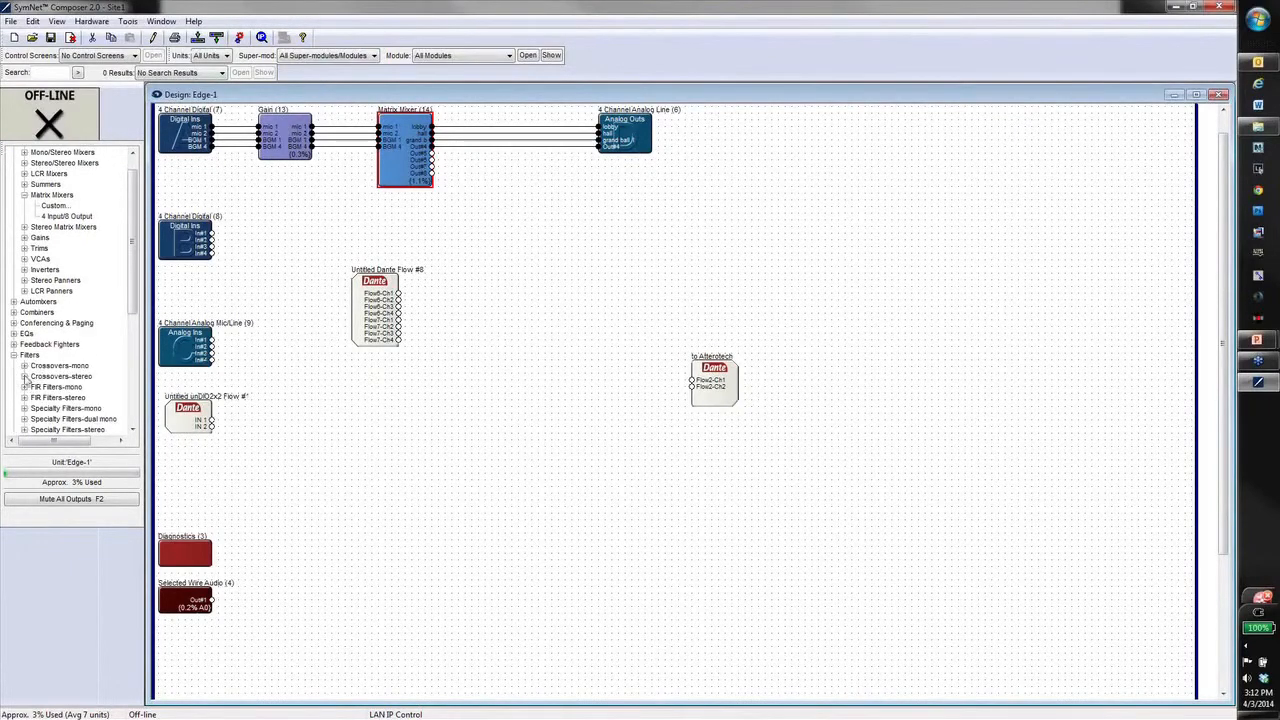
{"action": "left_click", "coordinate": [14, 355]}
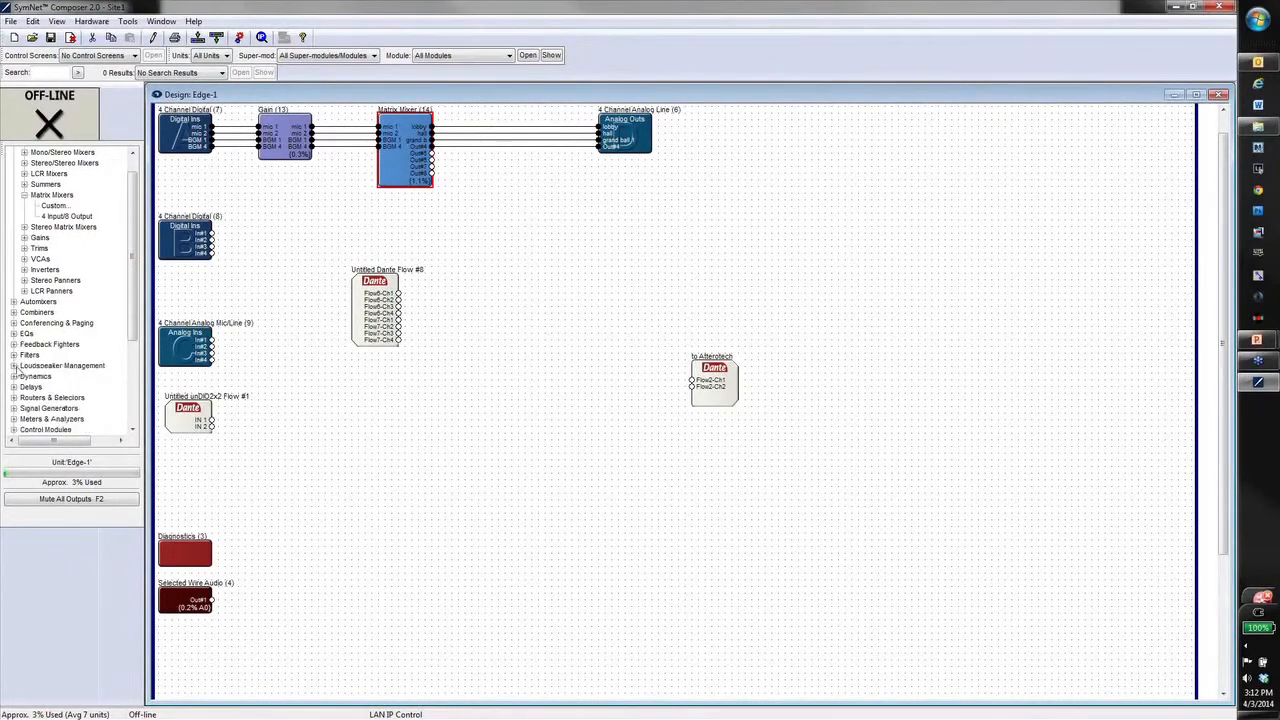
{"action": "left_click_drag", "start_coordinate": [47, 386], "coordinate": [462, 320]}
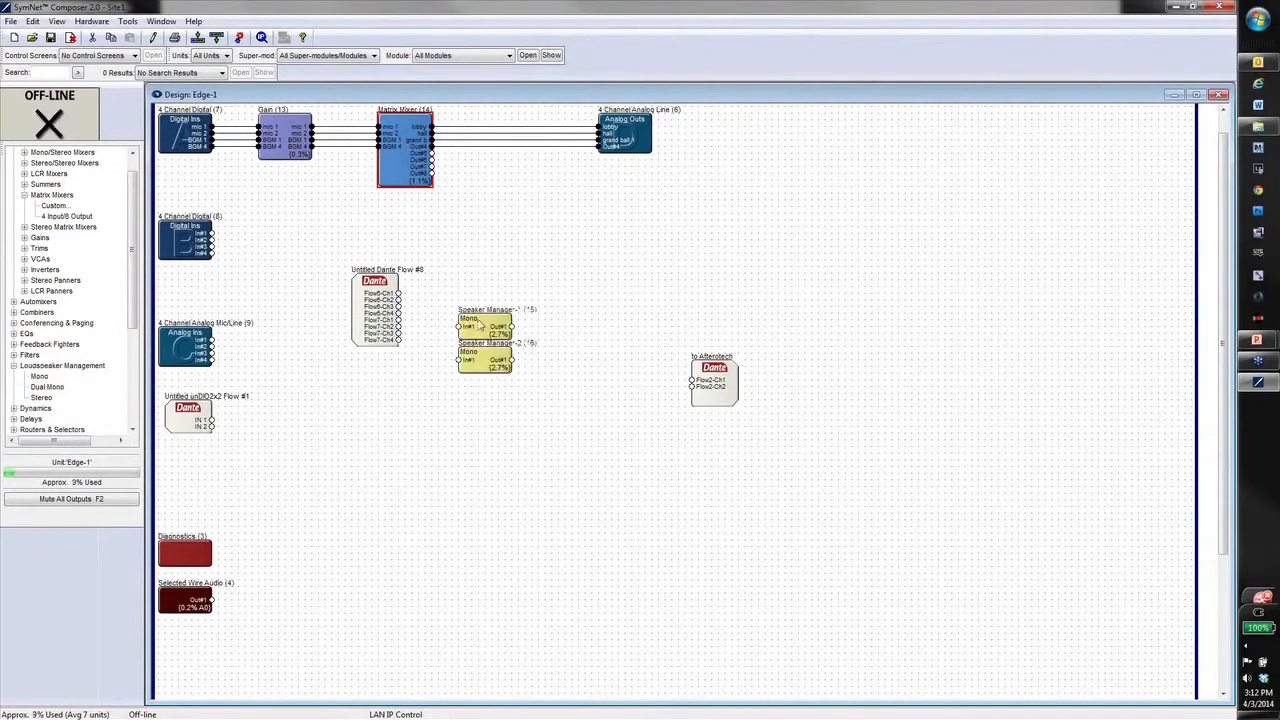
In Speaker Manager-1, boost band 5 to +15 dB near 1 kHz, then dismiss its windows
{"action": "double_click", "coordinate": [482, 325]}
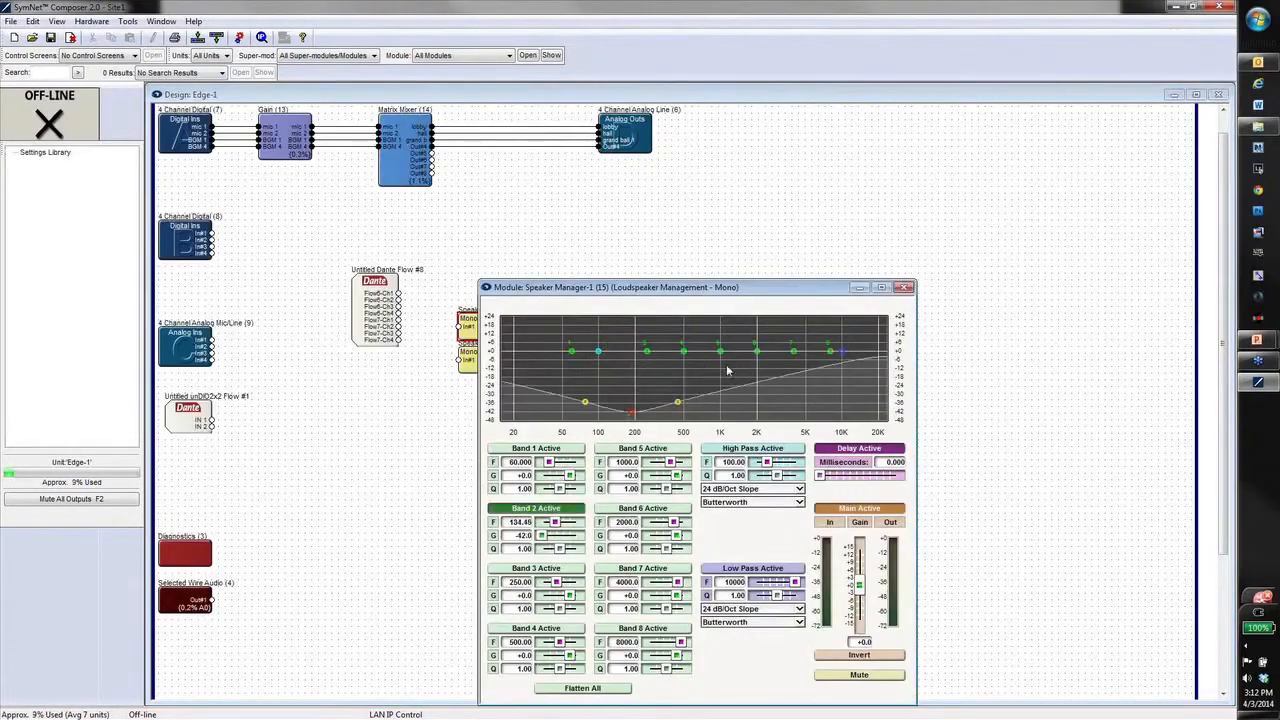
{"action": "left_click_drag", "start_coordinate": [720, 352], "coordinate": [724, 330]}
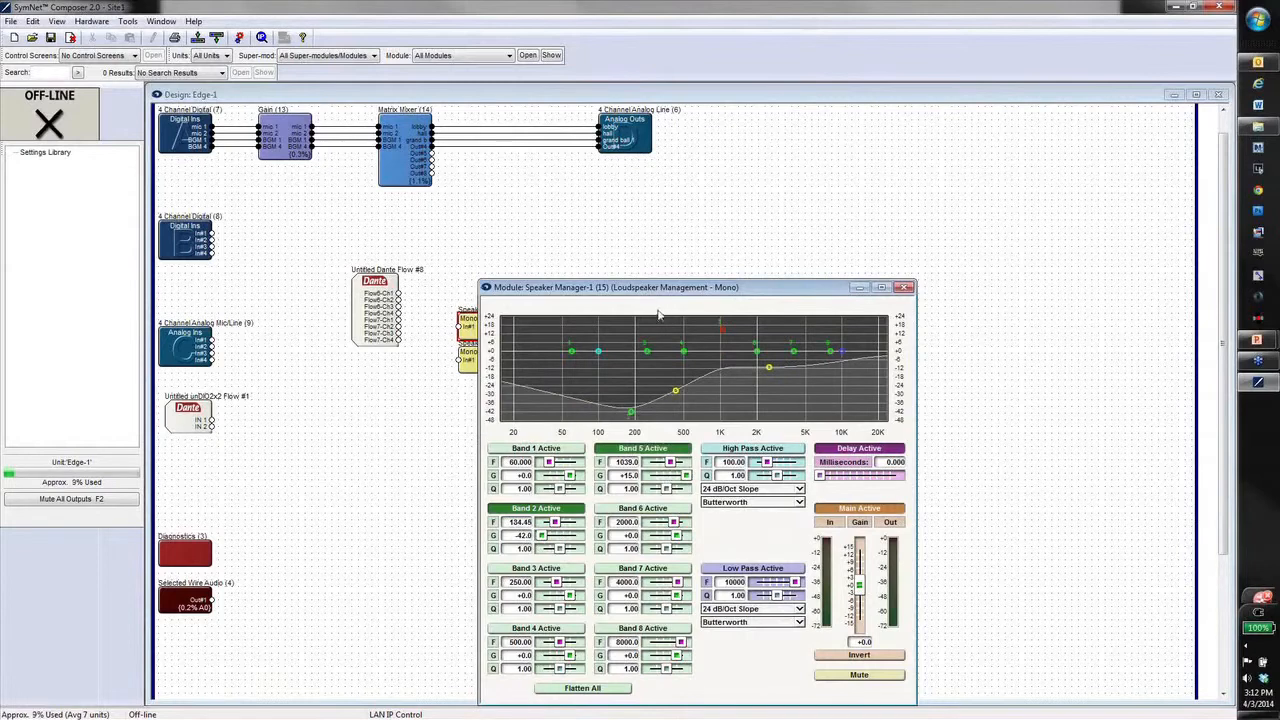
{"action": "right_click", "coordinate": [755, 642]}
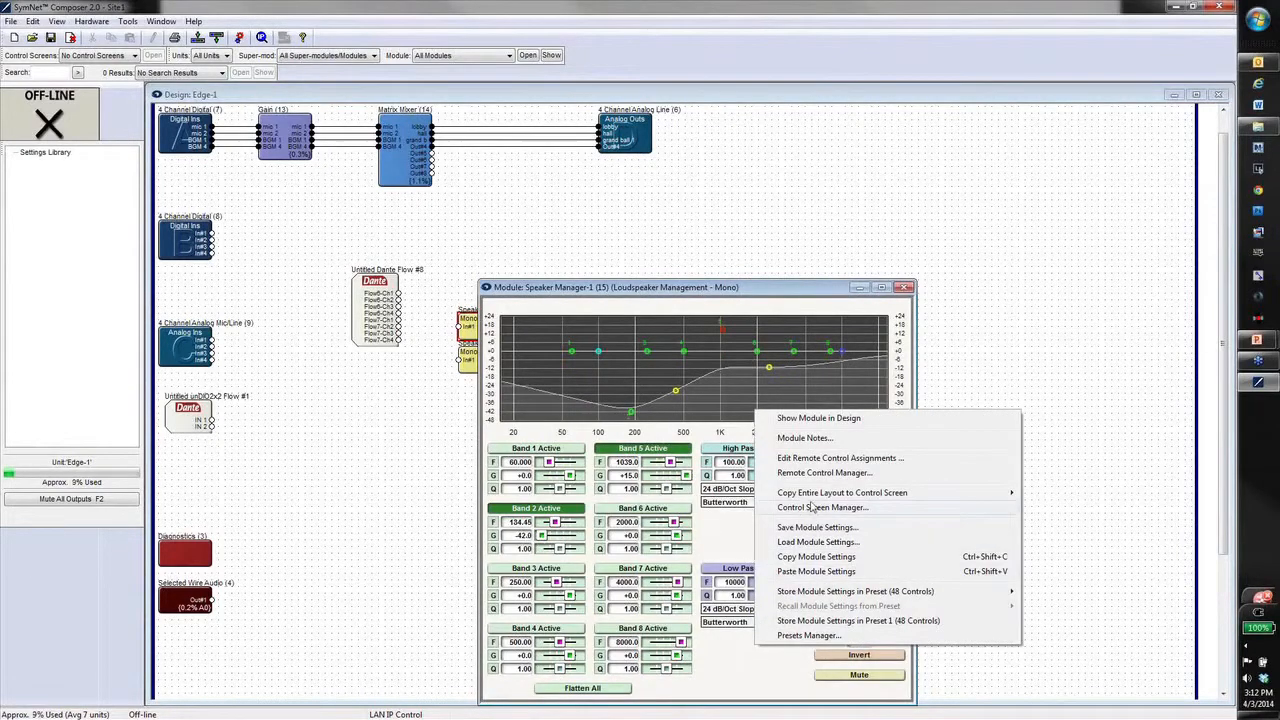
{"action": "key", "text": "Escape"}
{"action": "key", "text": "Escape"}
{"action": "right_click", "coordinate": [475, 325]}
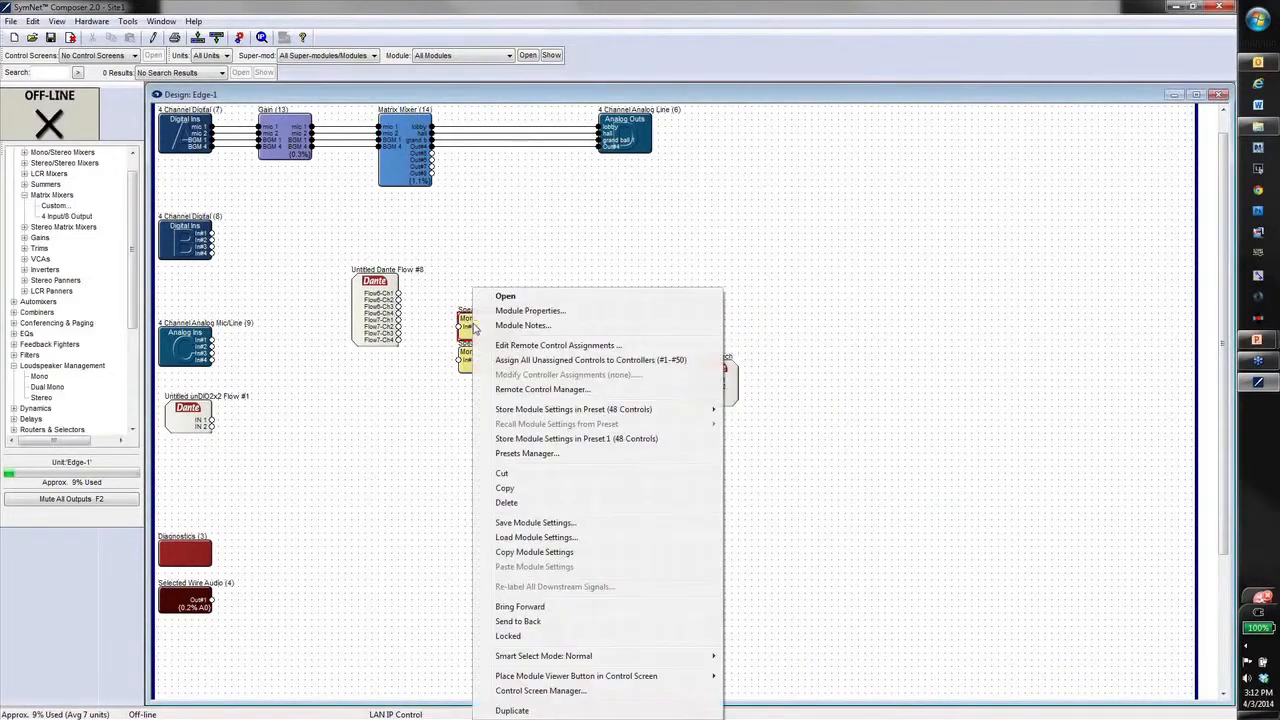
{"action": "left_click", "coordinate": [555, 360]}
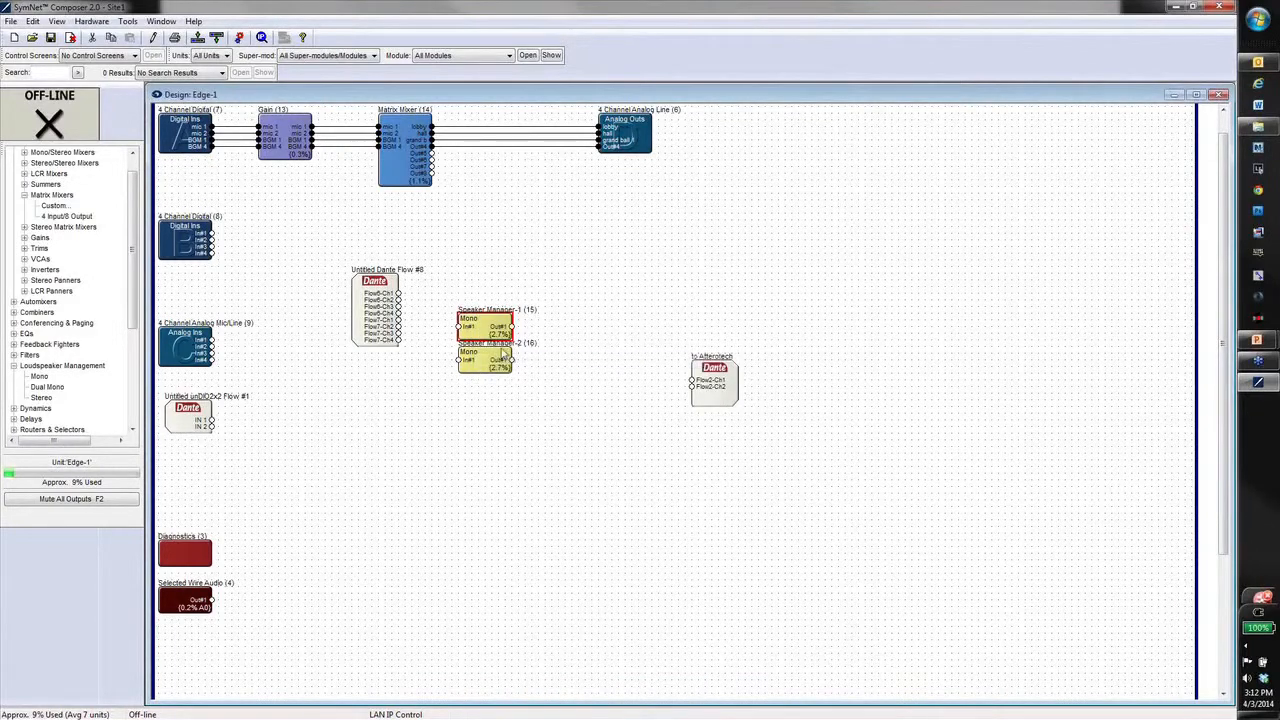
Review both Speaker Manager control windows side by side and close them
{"action": "double_click", "coordinate": [503, 352]}
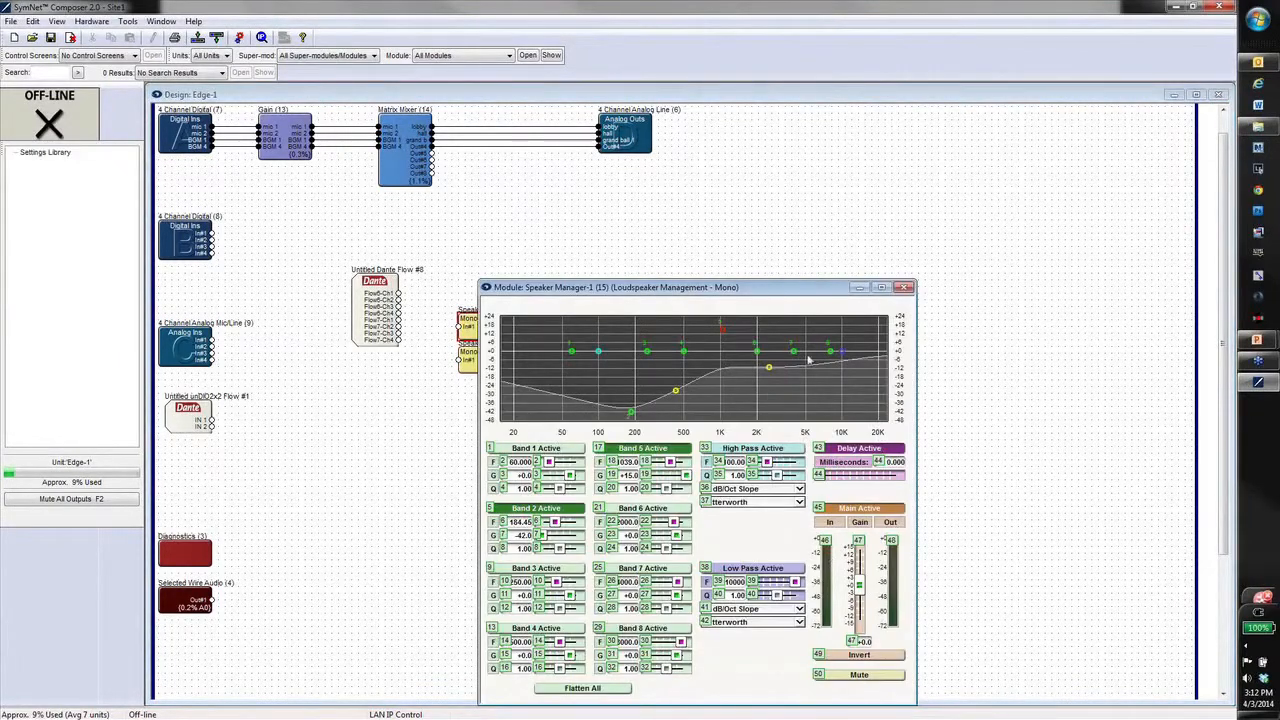
{"action": "left_click_drag", "start_coordinate": [814, 290], "coordinate": [985, 180]}
{"action": "double_click", "coordinate": [495, 365]}
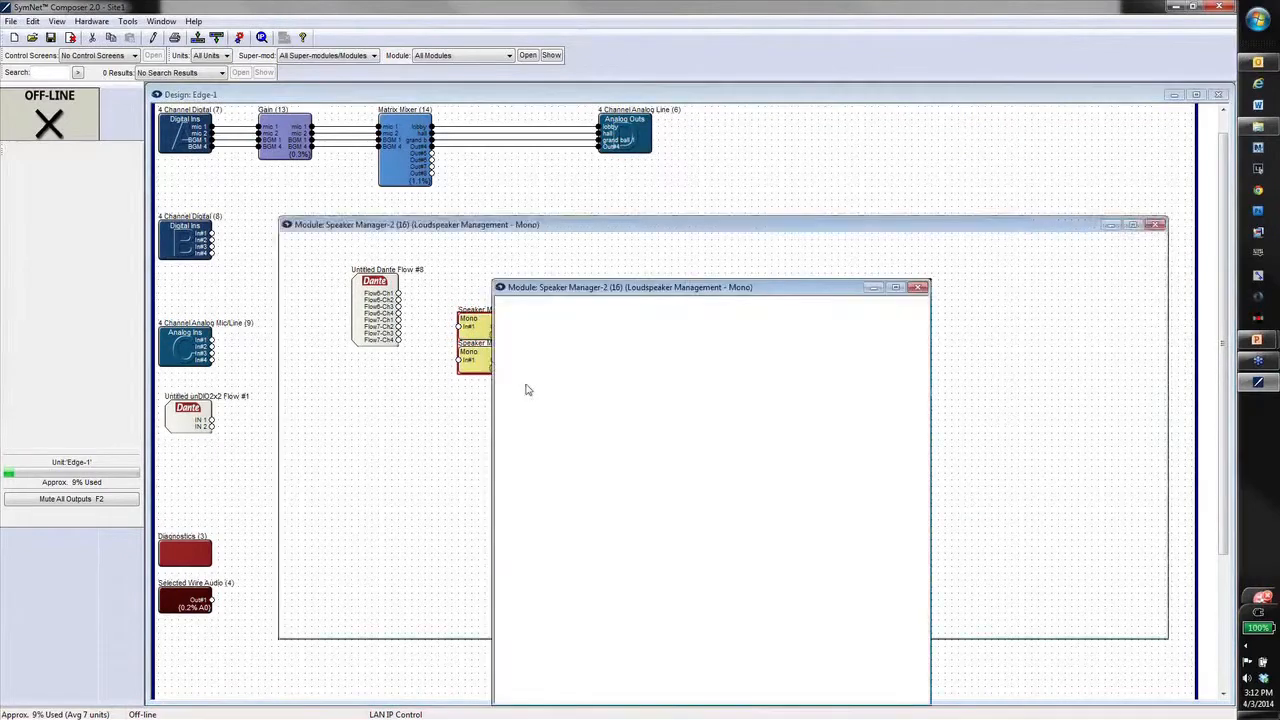
{"action": "key", "text": "Escape"}
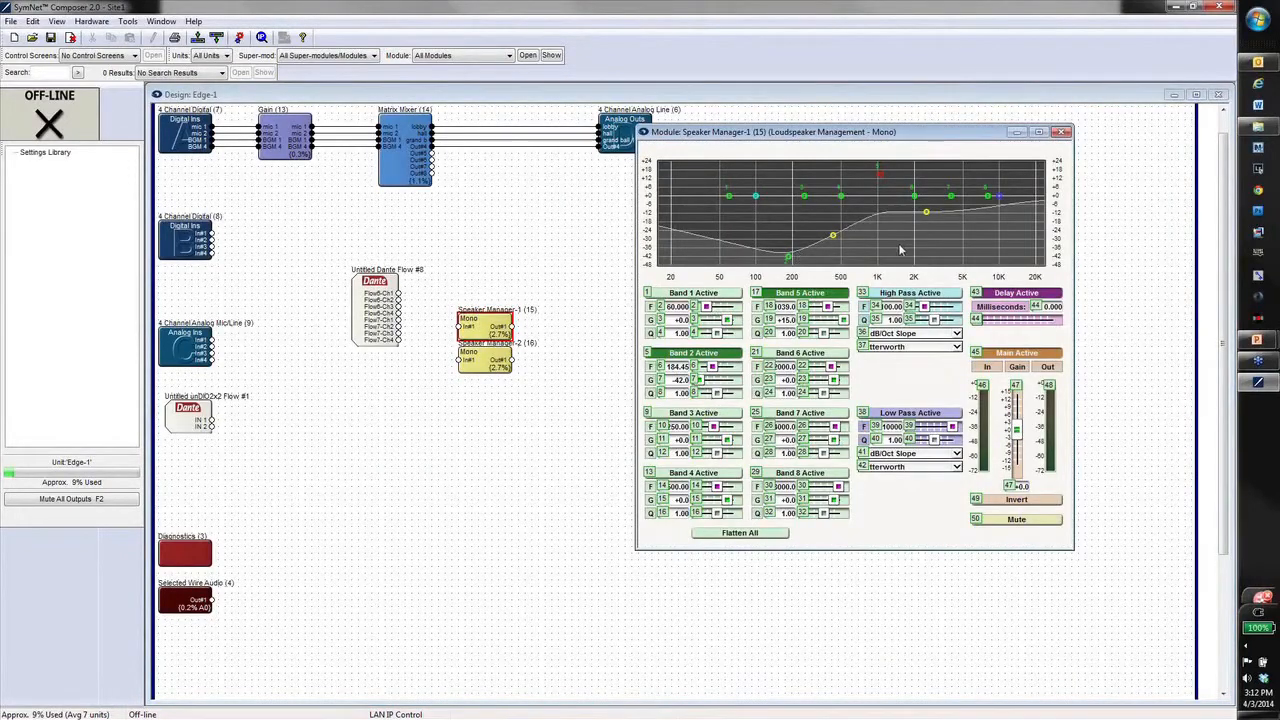
{"action": "key", "text": "Escape"}
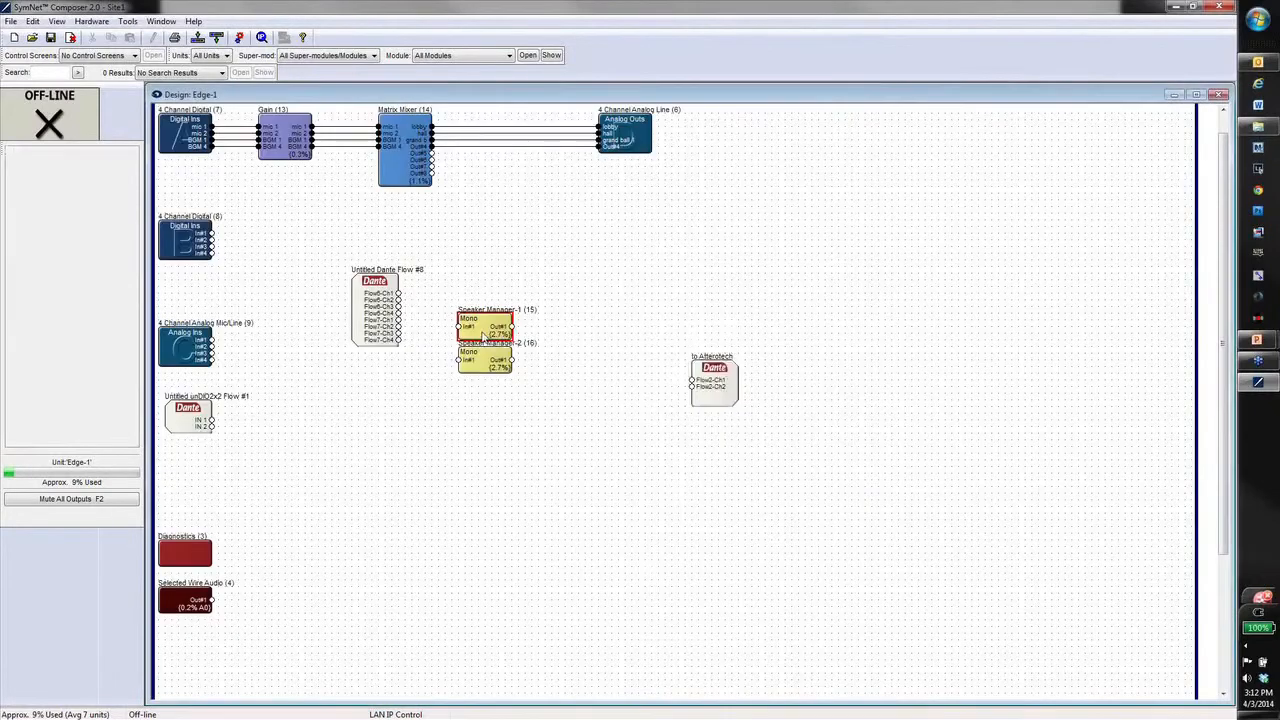
Copy Speaker Manager-1's 50 remote control assignments from its assignments dialog
{"action": "right_click", "coordinate": [483, 333]}
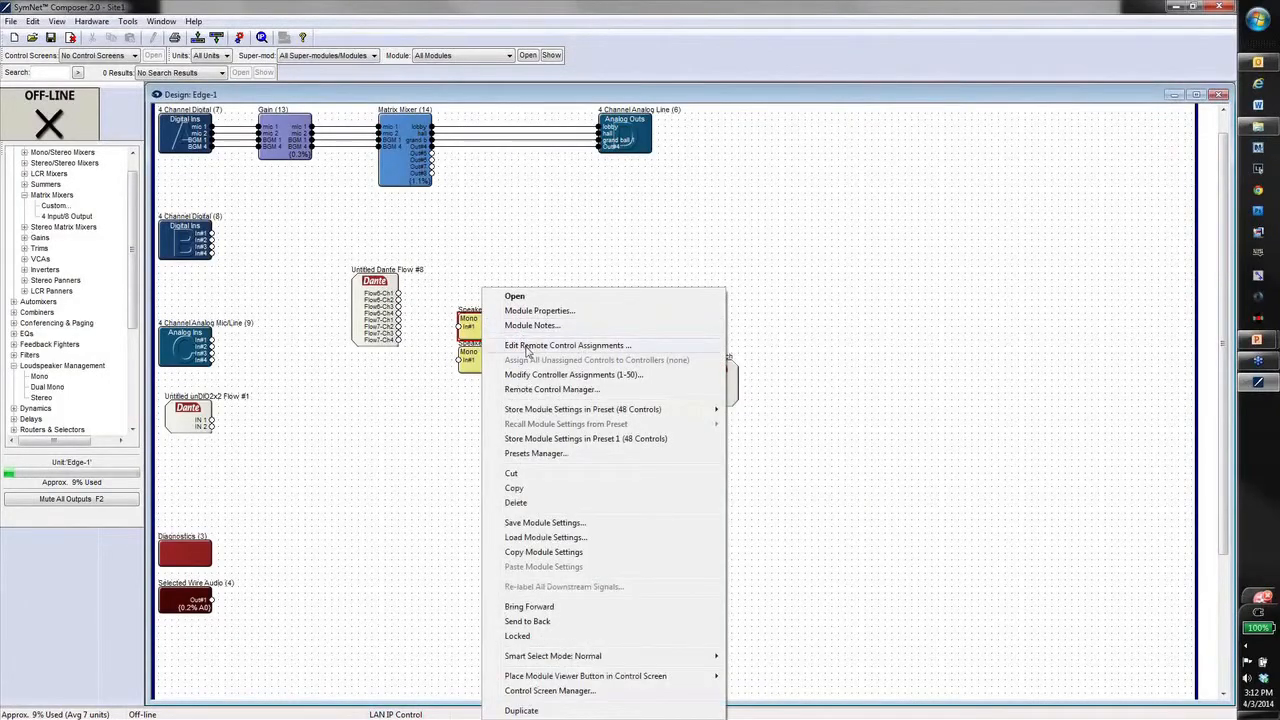
{"action": "left_click", "coordinate": [527, 345]}
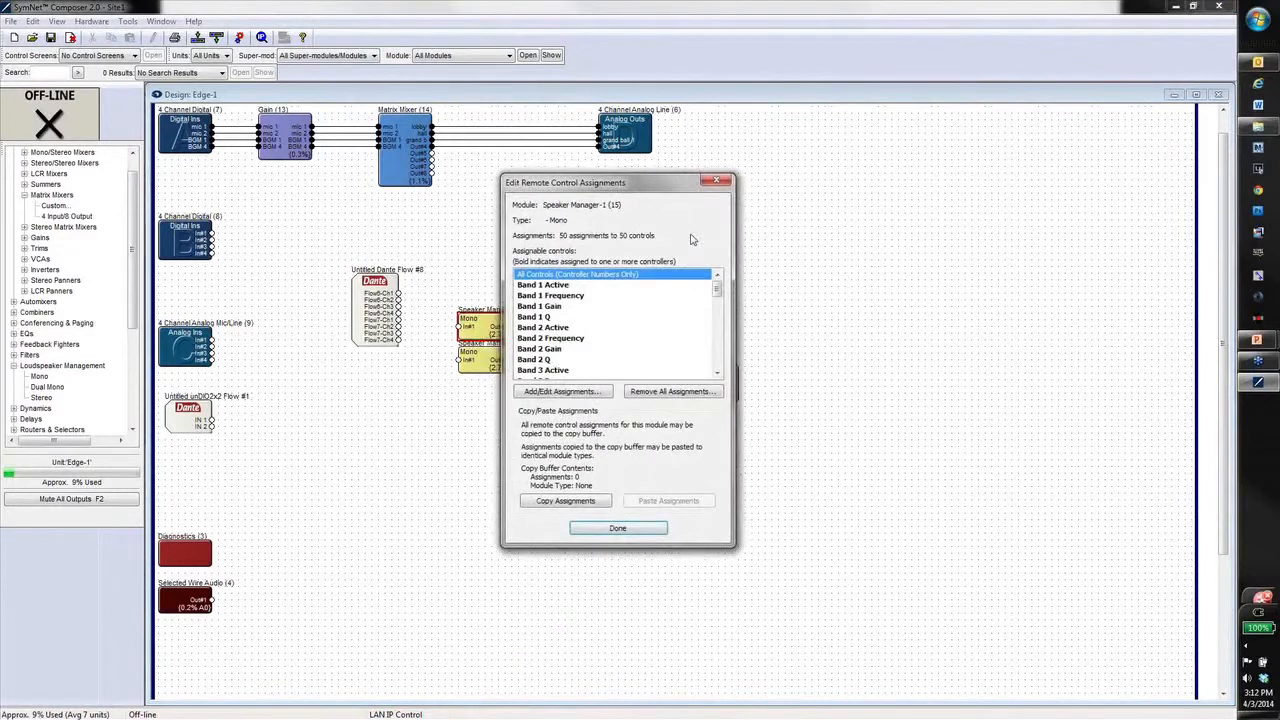
{"action": "left_click_drag", "start_coordinate": [672, 181], "coordinate": [879, 161]}
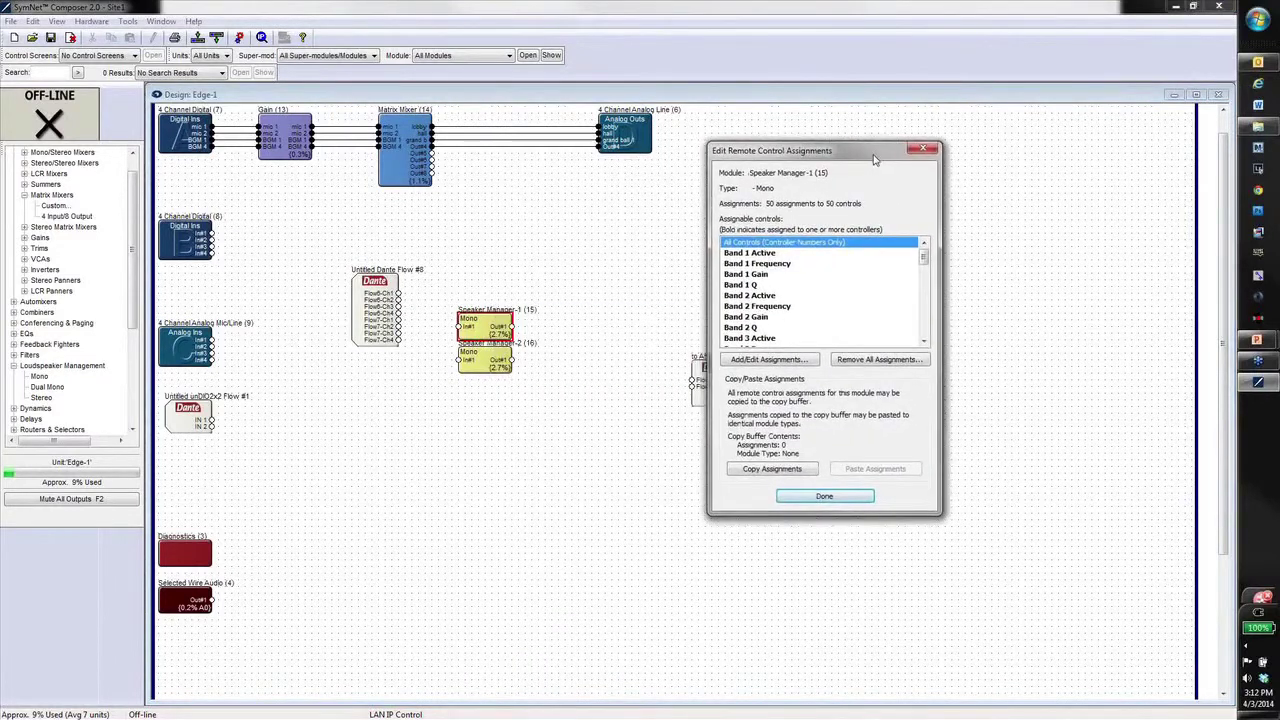
{"action": "left_click", "coordinate": [773, 473]}
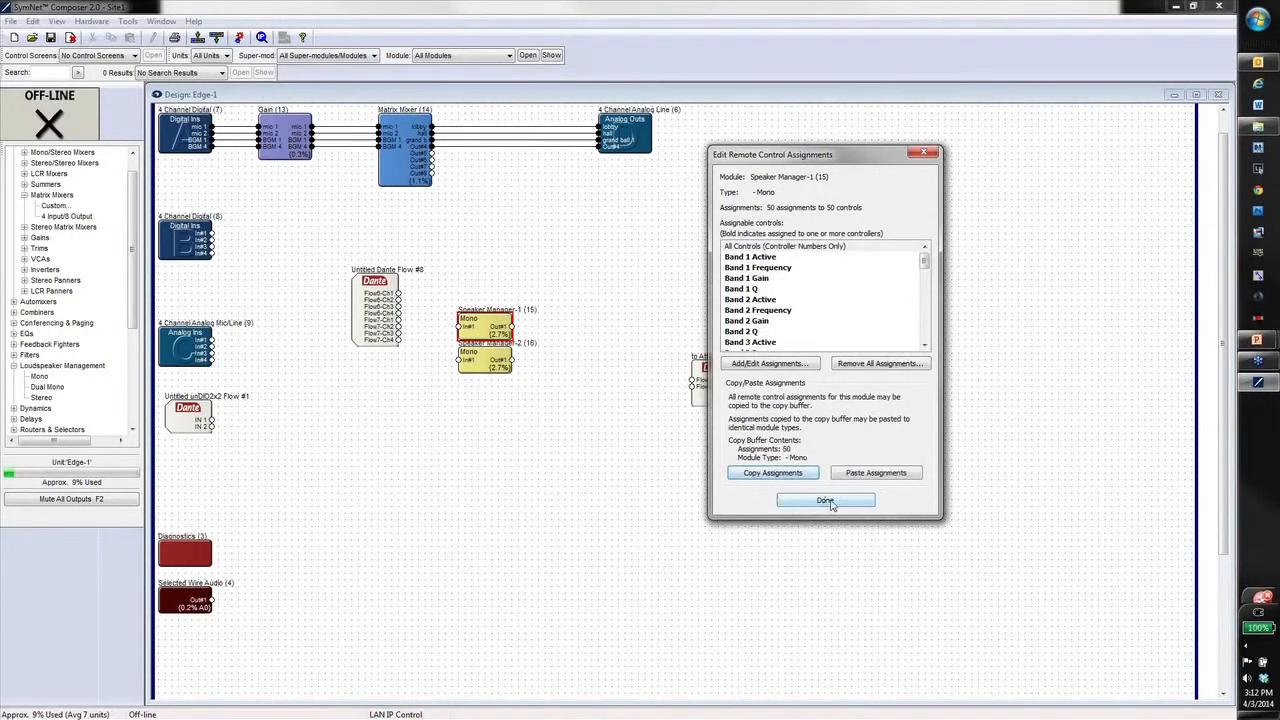
{"action": "left_click", "coordinate": [825, 500]}
Paste the copied assignments onto Speaker Manager-2 and check both modules' control windows
{"action": "right_click", "coordinate": [500, 366]}
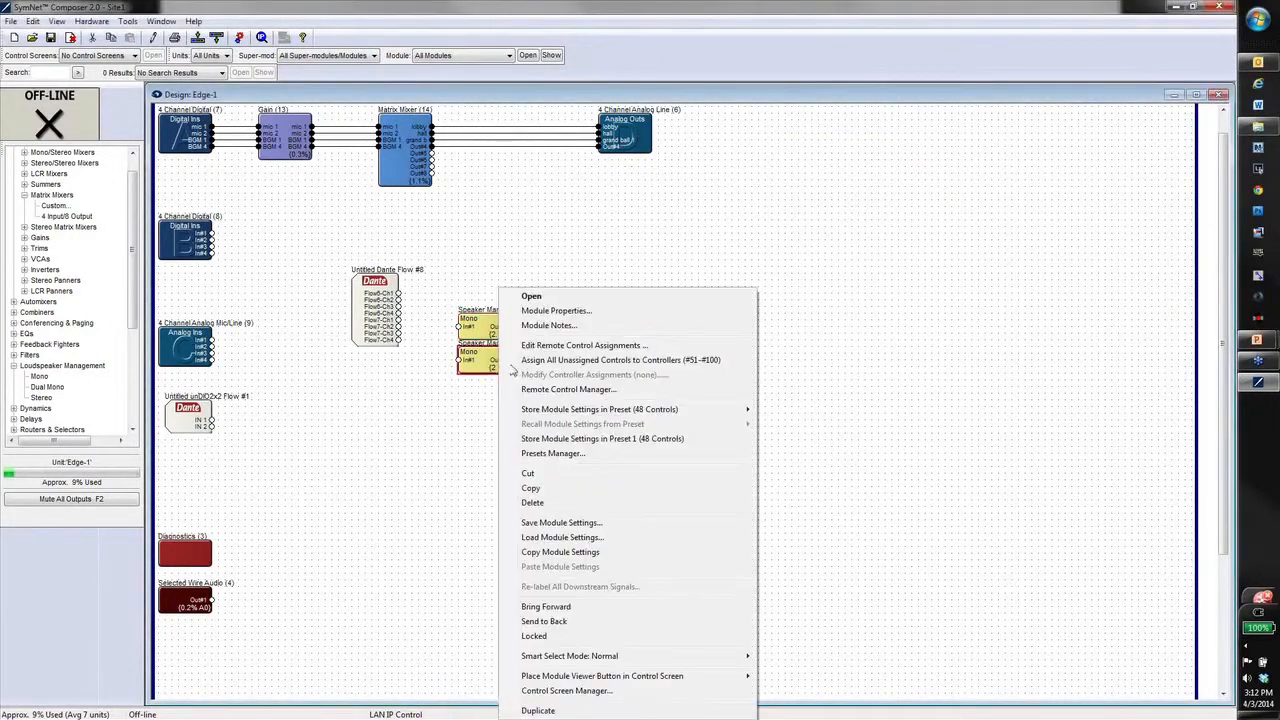
{"action": "left_click", "coordinate": [563, 356]}
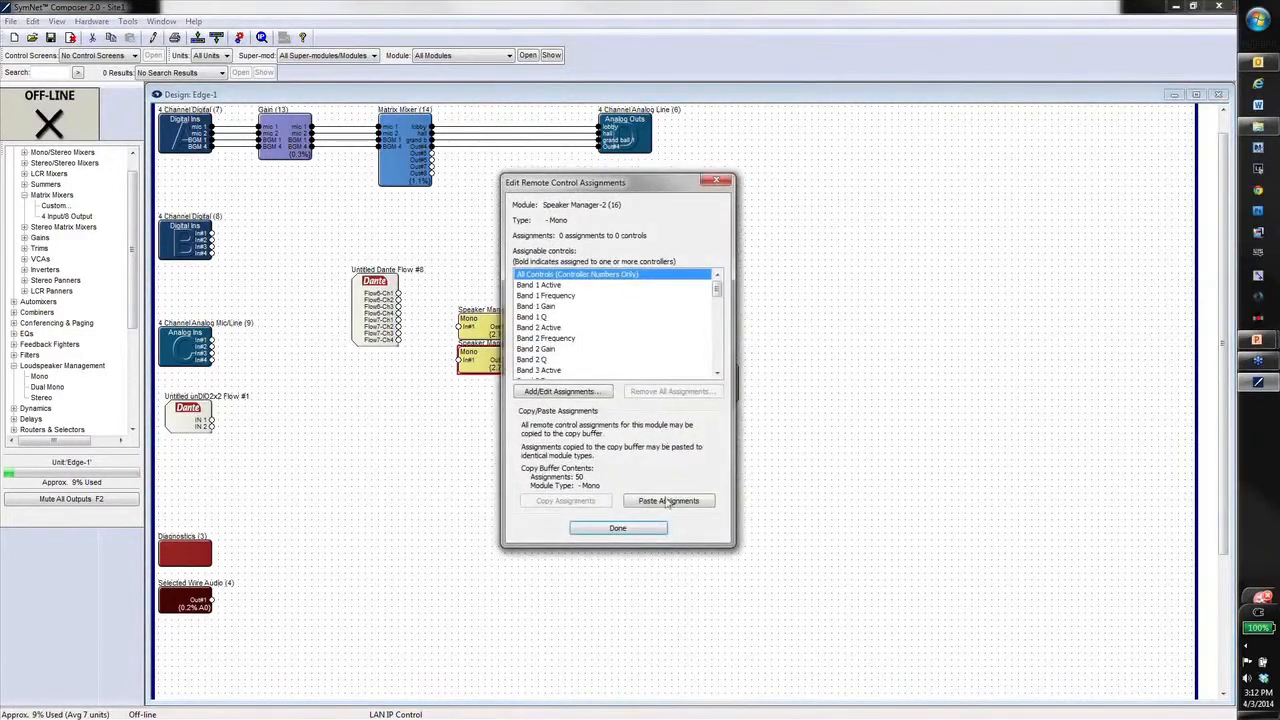
{"action": "left_click", "coordinate": [668, 501]}
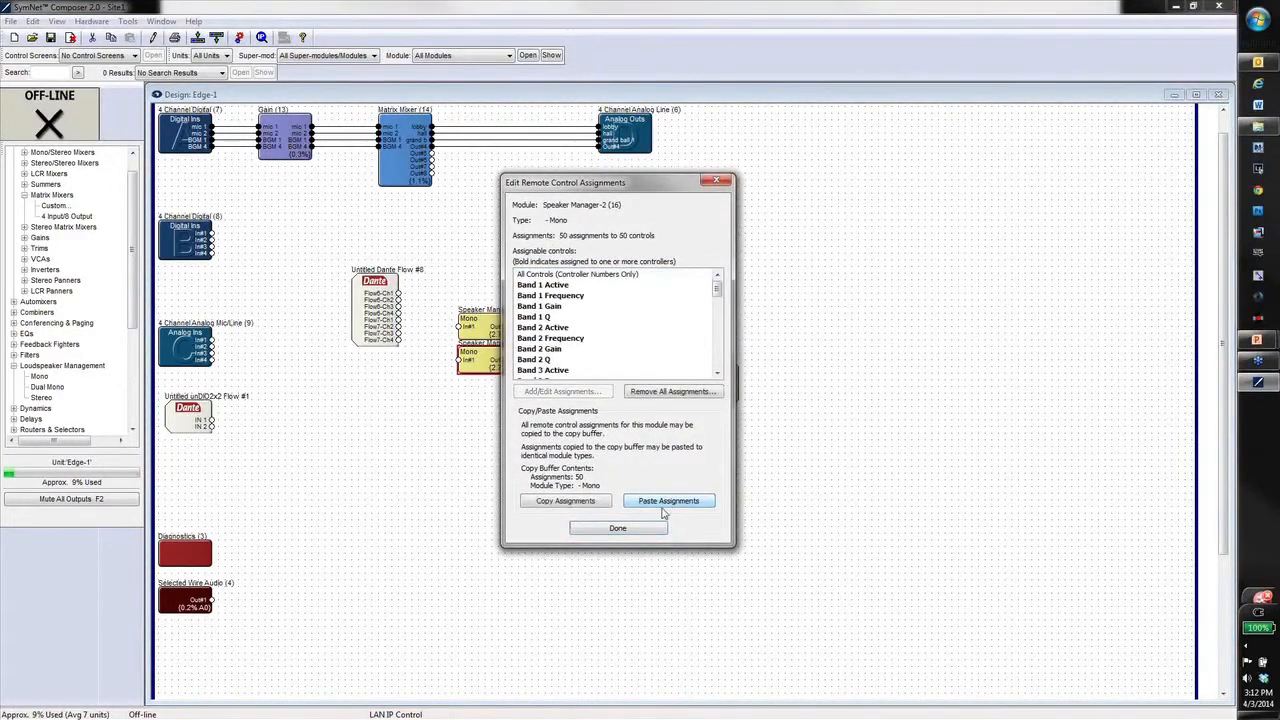
{"action": "left_click", "coordinate": [635, 530]}
{"action": "double_click", "coordinate": [470, 375]}
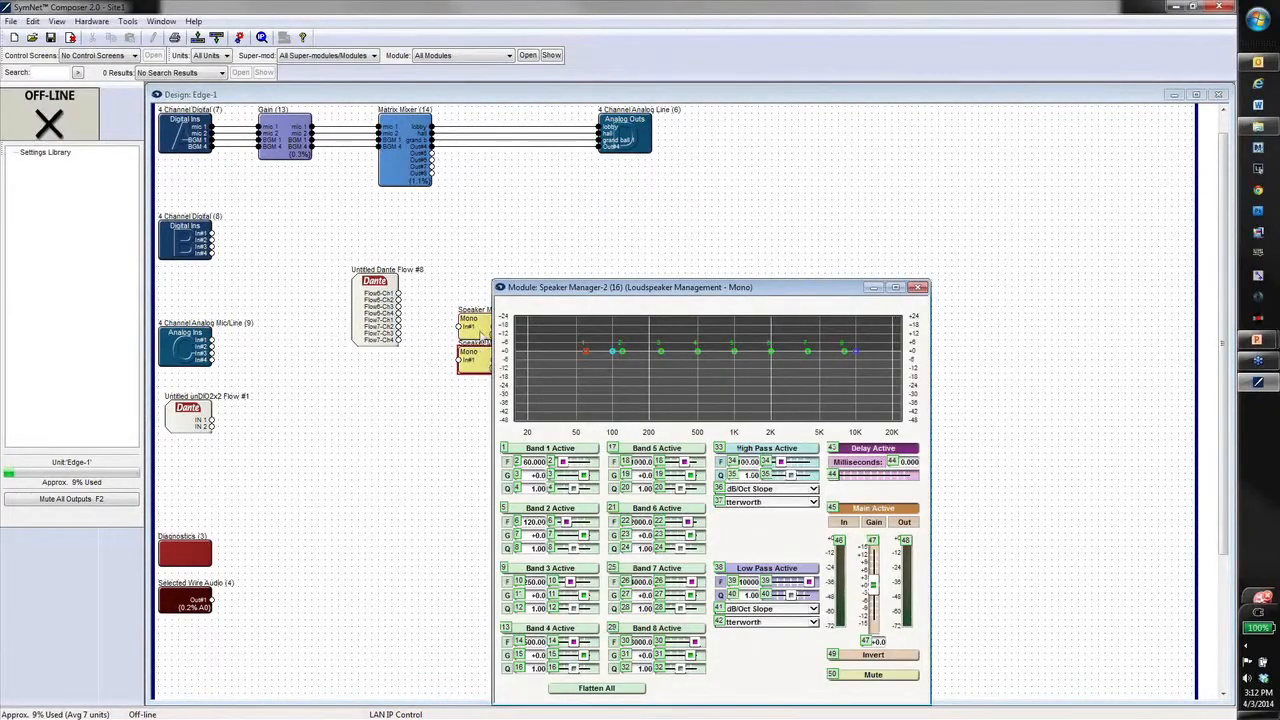
{"action": "double_click", "coordinate": [481, 318]}
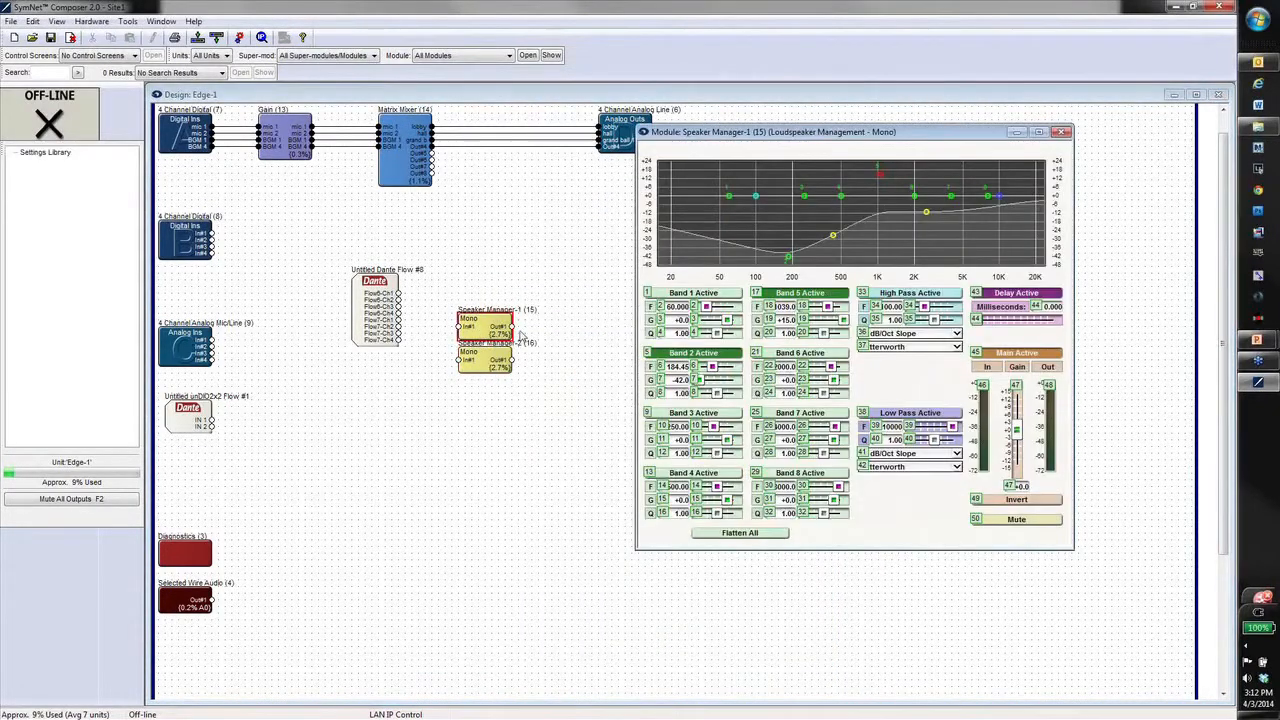
{"action": "left_click", "coordinate": [1062, 132]}
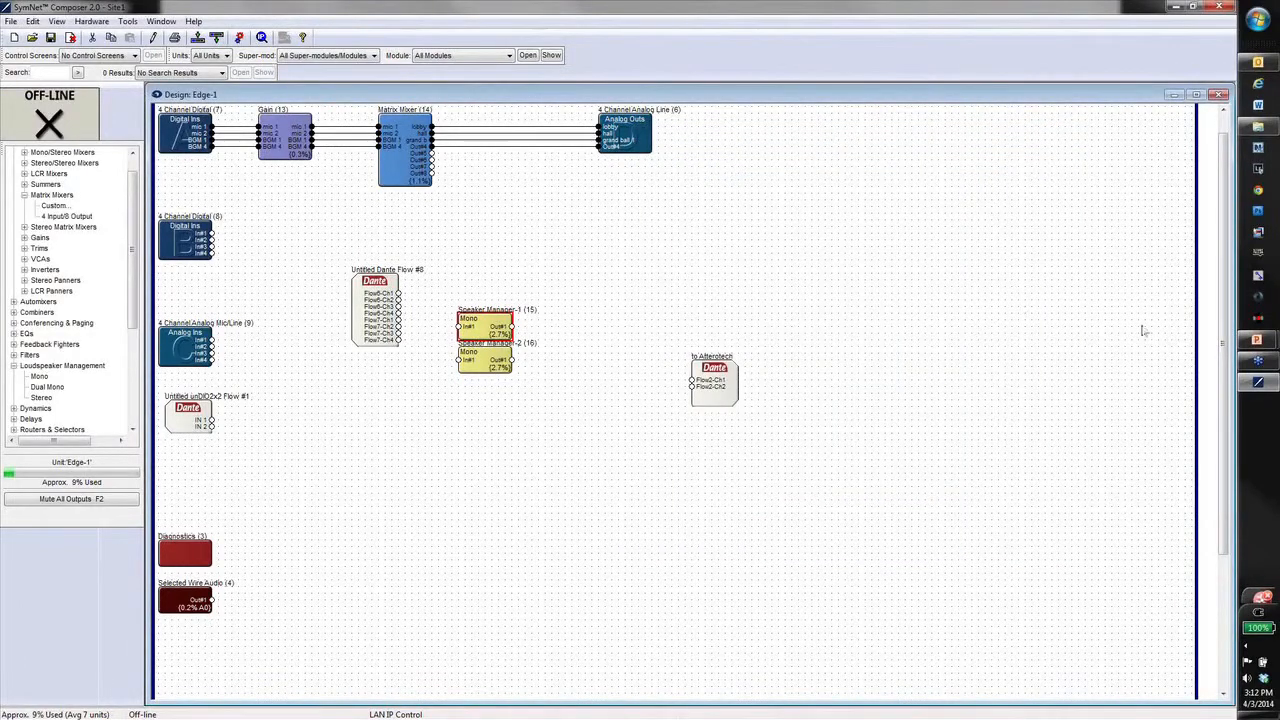
Switch to the new-features presentation for the Dante signal-path tracing slide
{"action": "left_click", "coordinate": [1255, 340]}
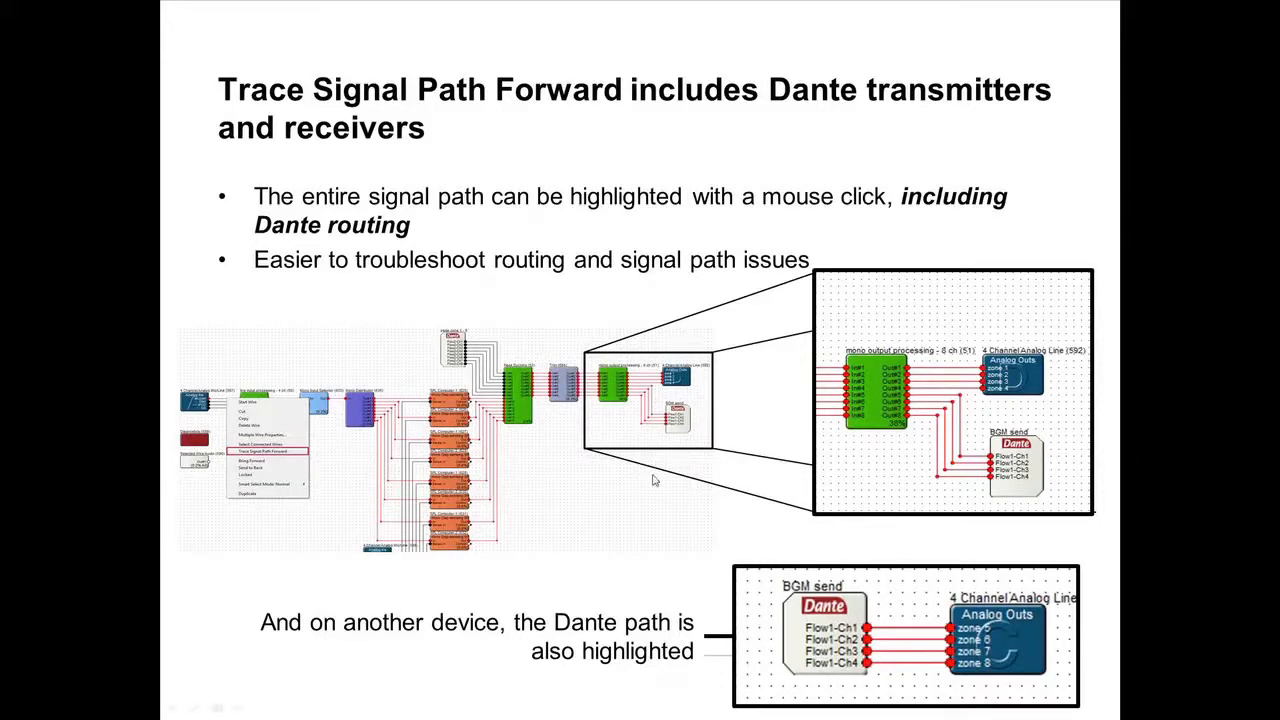
Advance the slideshow to the 'Mute / Unmute All Controlled via Preset' slide
{"action": "left_click", "coordinate": [656, 478]}
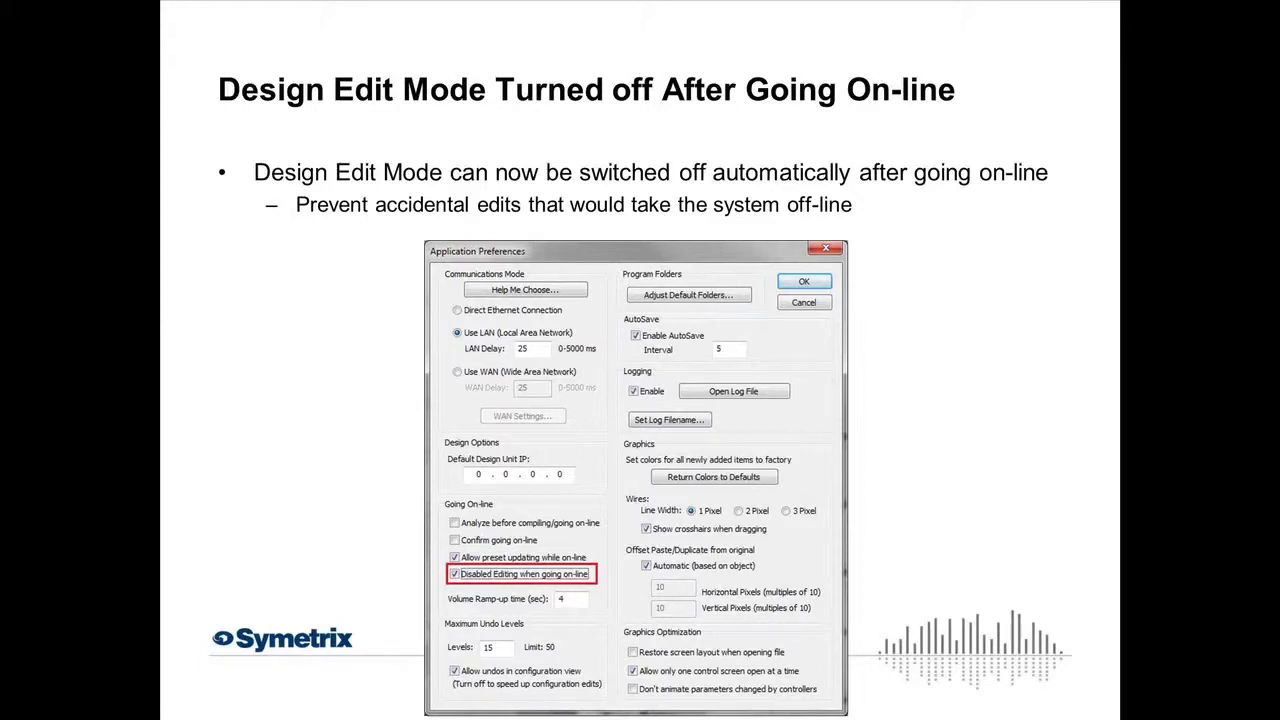
Switch from the Design Edit Mode slide to the SymNet Composer Edge-1 design
{"action": "key", "text": "alt+Tab"}
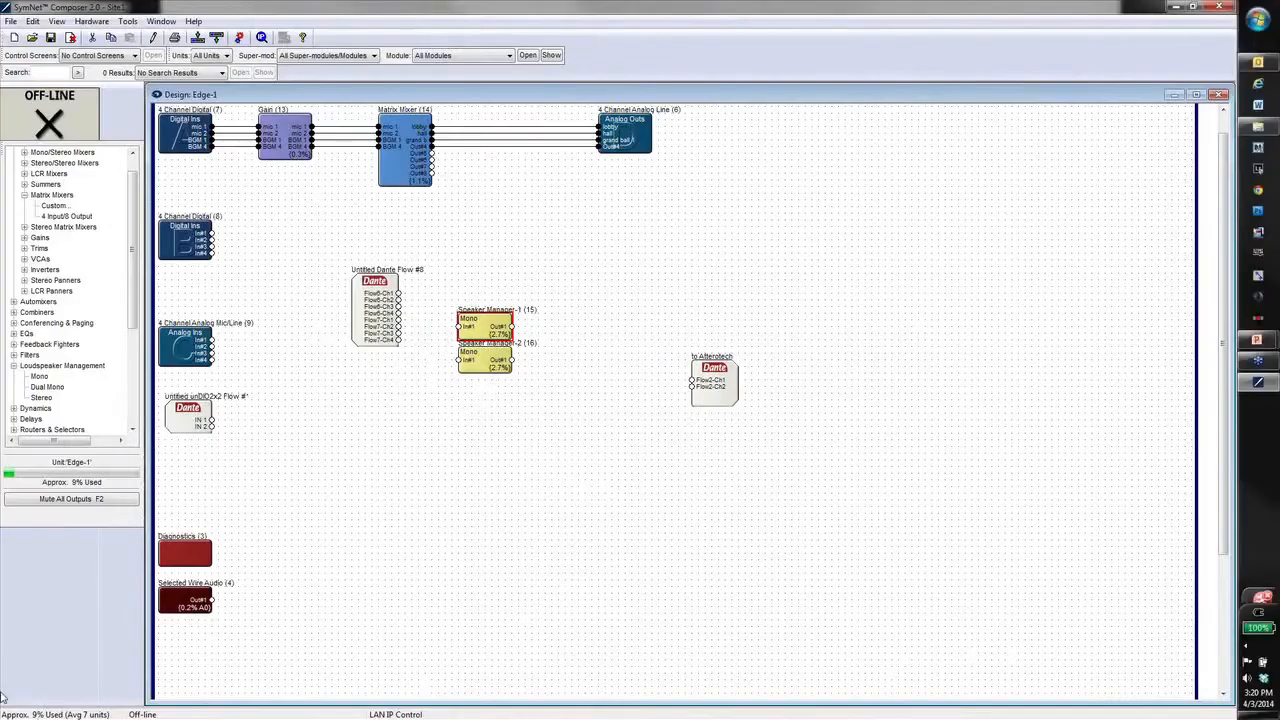
{"action": "left_click", "coordinate": [128, 21]}
{"action": "left_click", "coordinate": [180, 308]}
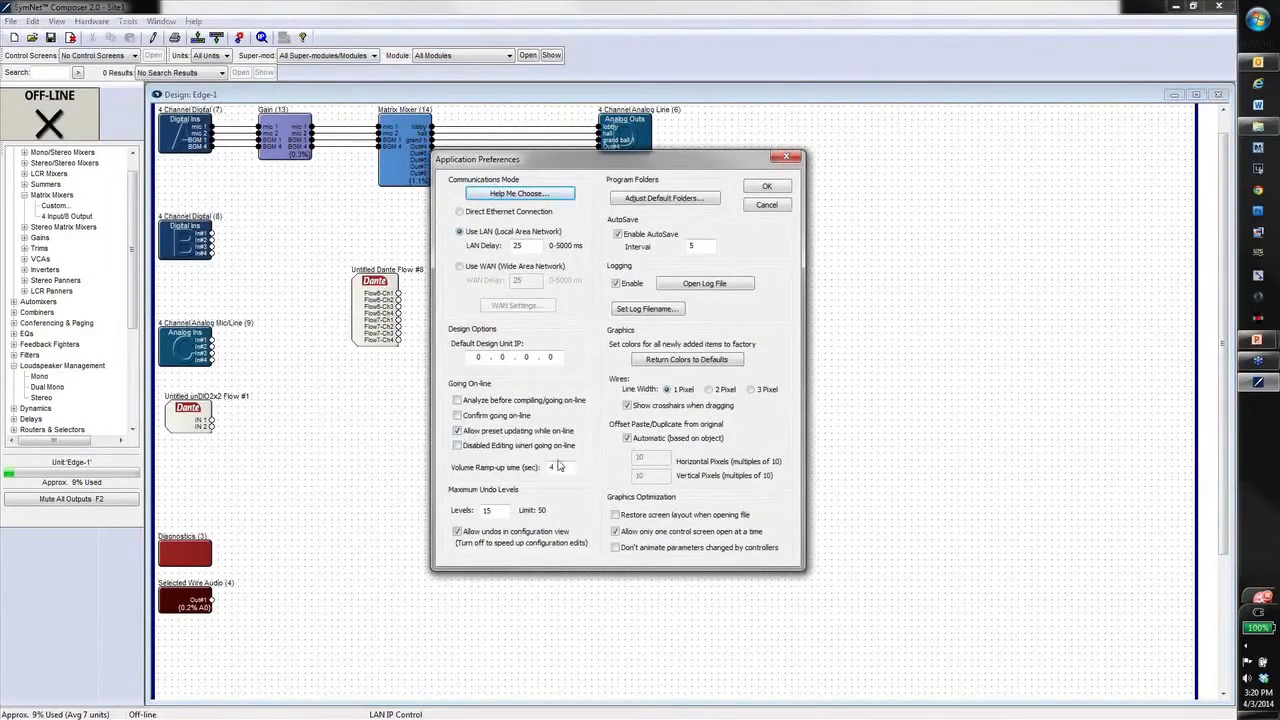
{"action": "left_click", "coordinate": [766, 205]}
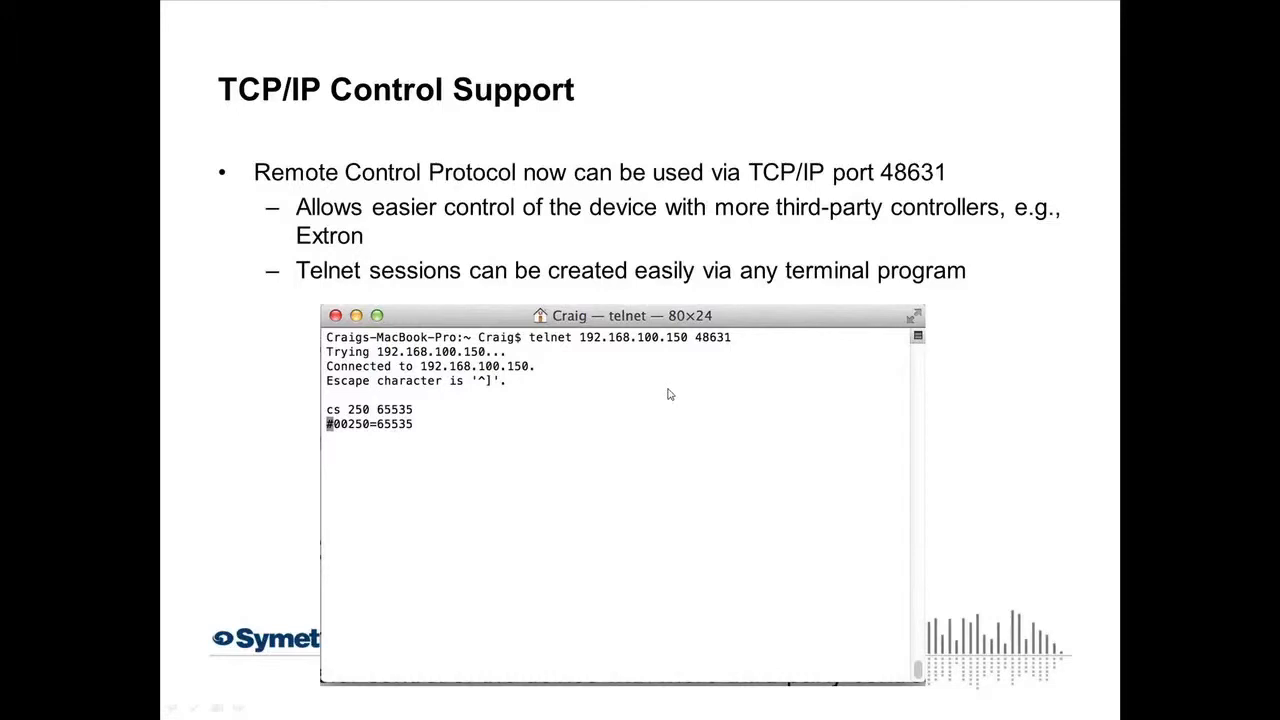
Advance to the TCP/IP String Output Support slide
{"action": "key", "text": "Right"}
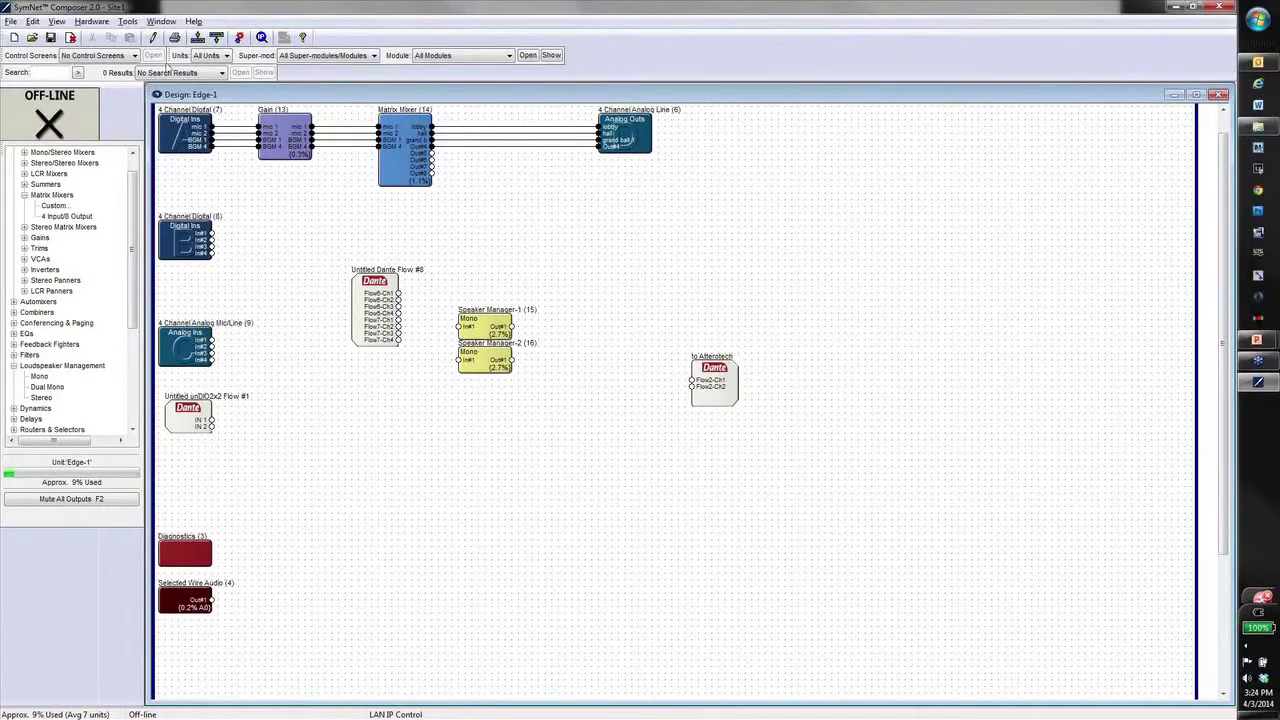
Generate the full Site1 report via Tools > Generate Report, read it through and close it
{"action": "left_click", "coordinate": [128, 21]}
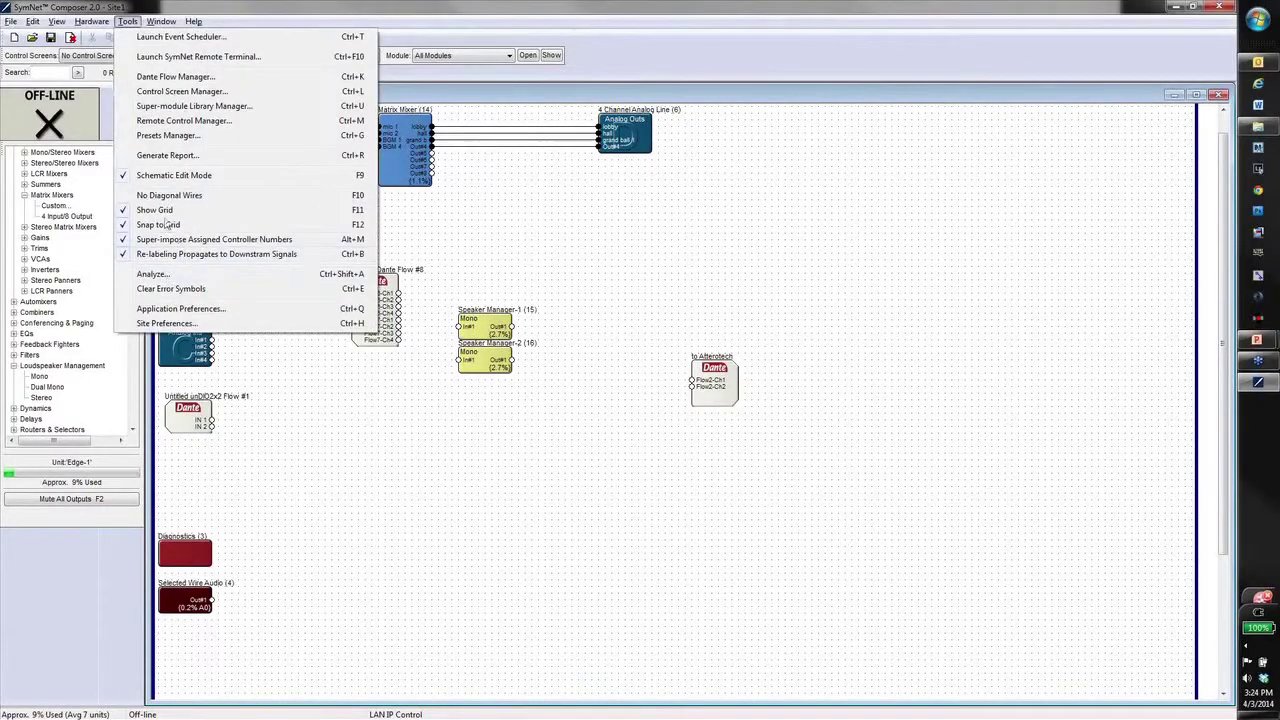
{"action": "left_click", "coordinate": [168, 155]}
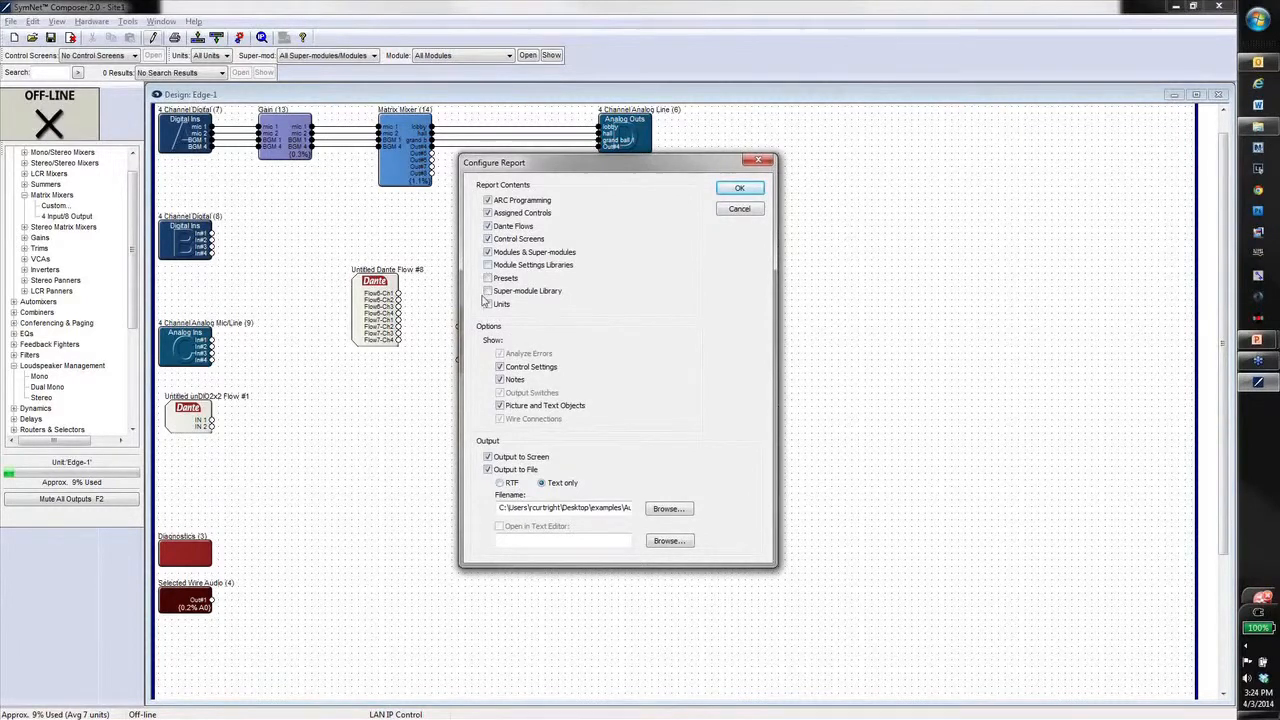
{"action": "left_click", "coordinate": [739, 188]}
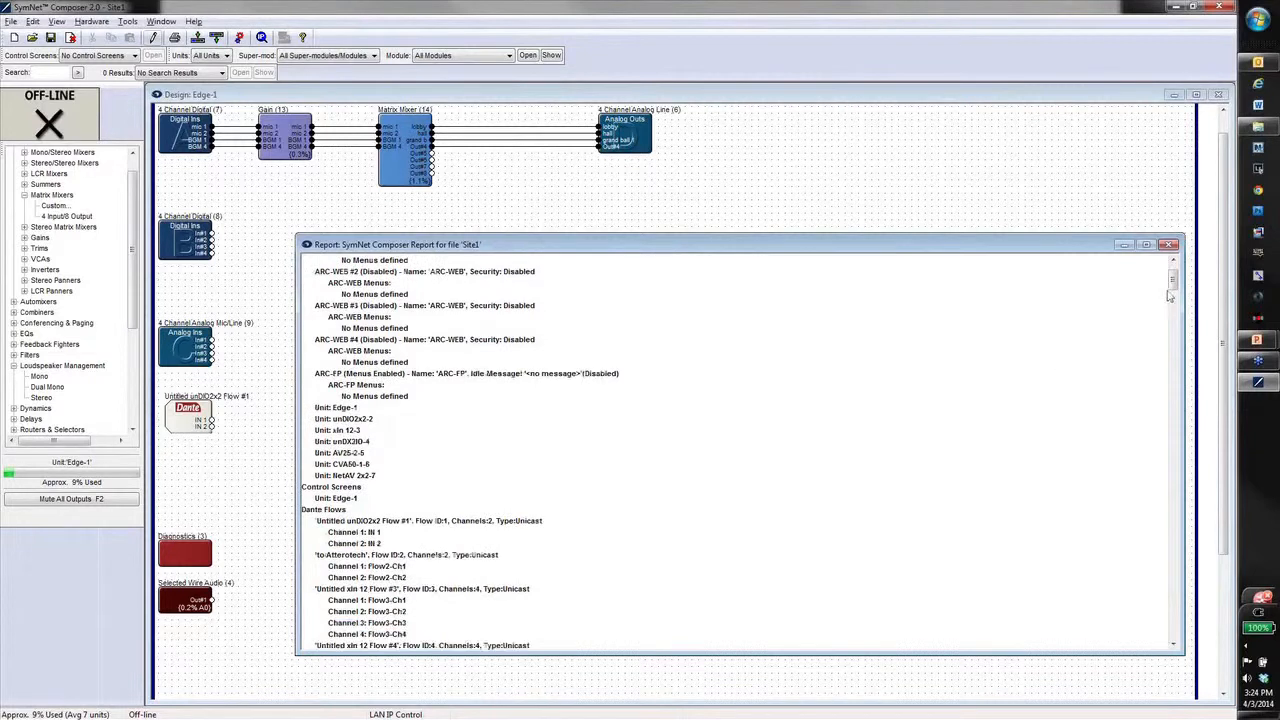
{"action": "left_click_drag", "start_coordinate": [1174, 272], "coordinate": [1175, 295]}
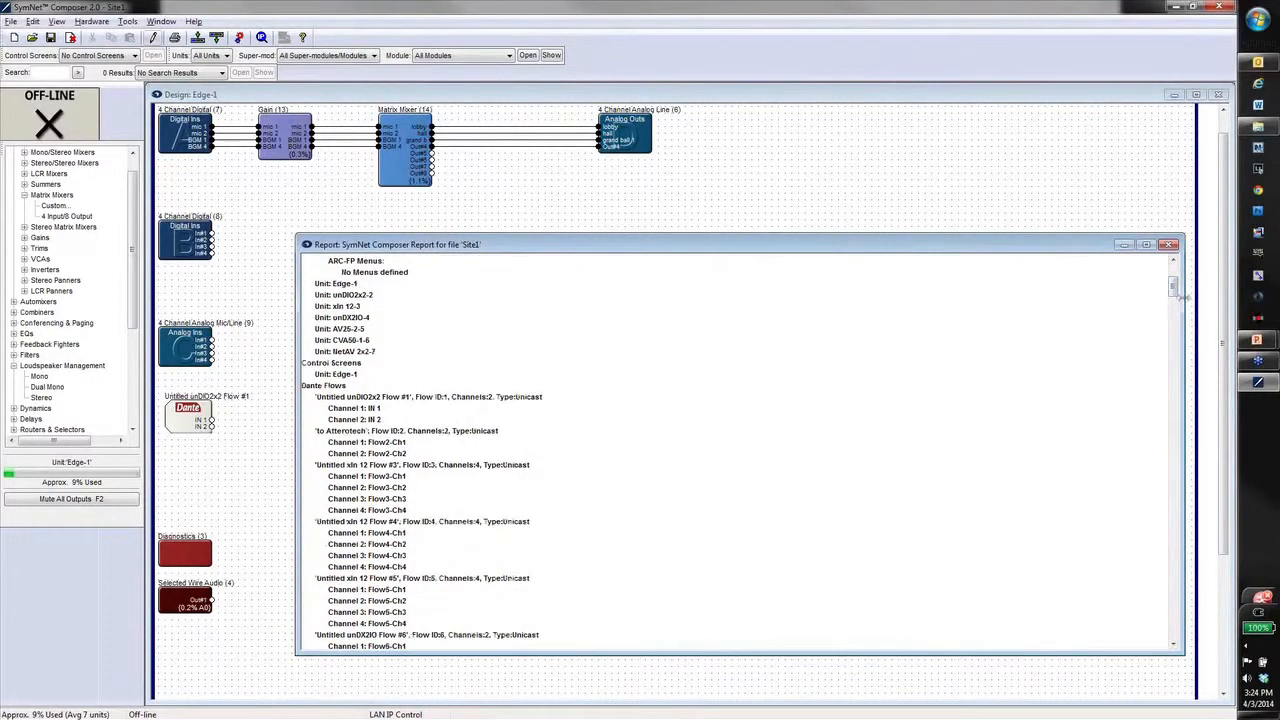
{"action": "left_click_drag", "start_coordinate": [1175, 295], "coordinate": [1176, 640]}
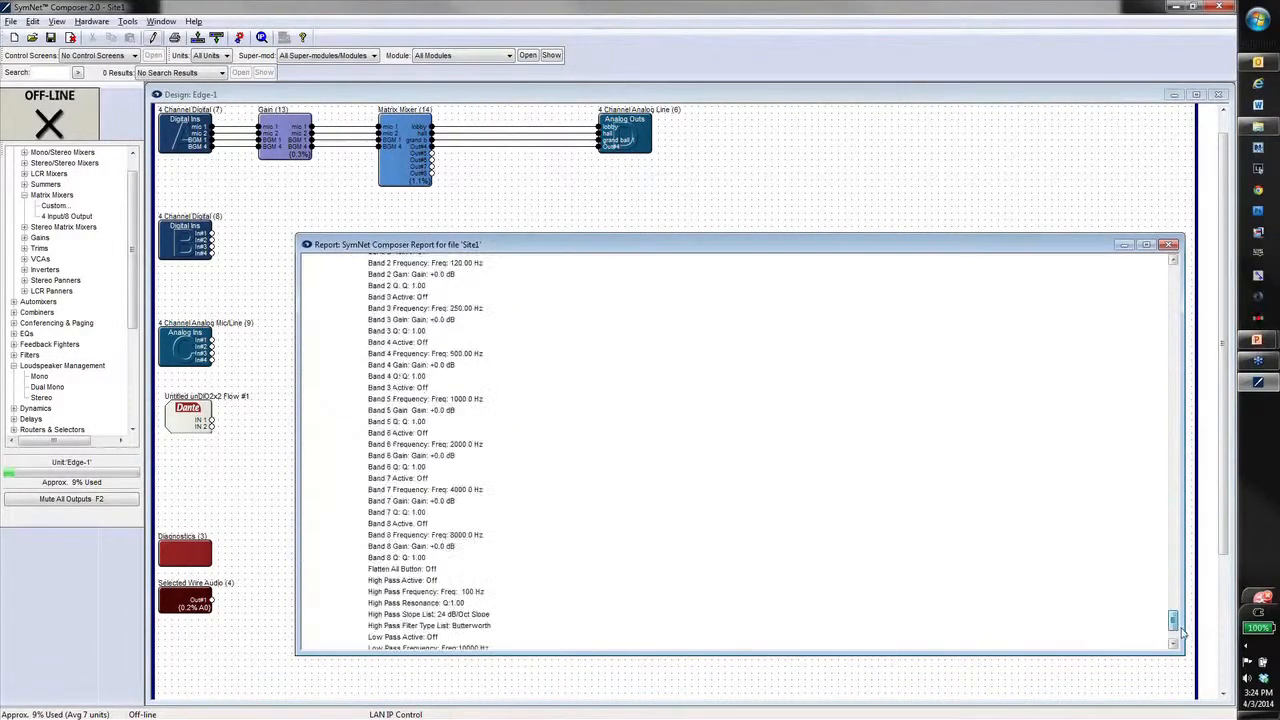
{"action": "left_click", "coordinate": [1170, 245]}
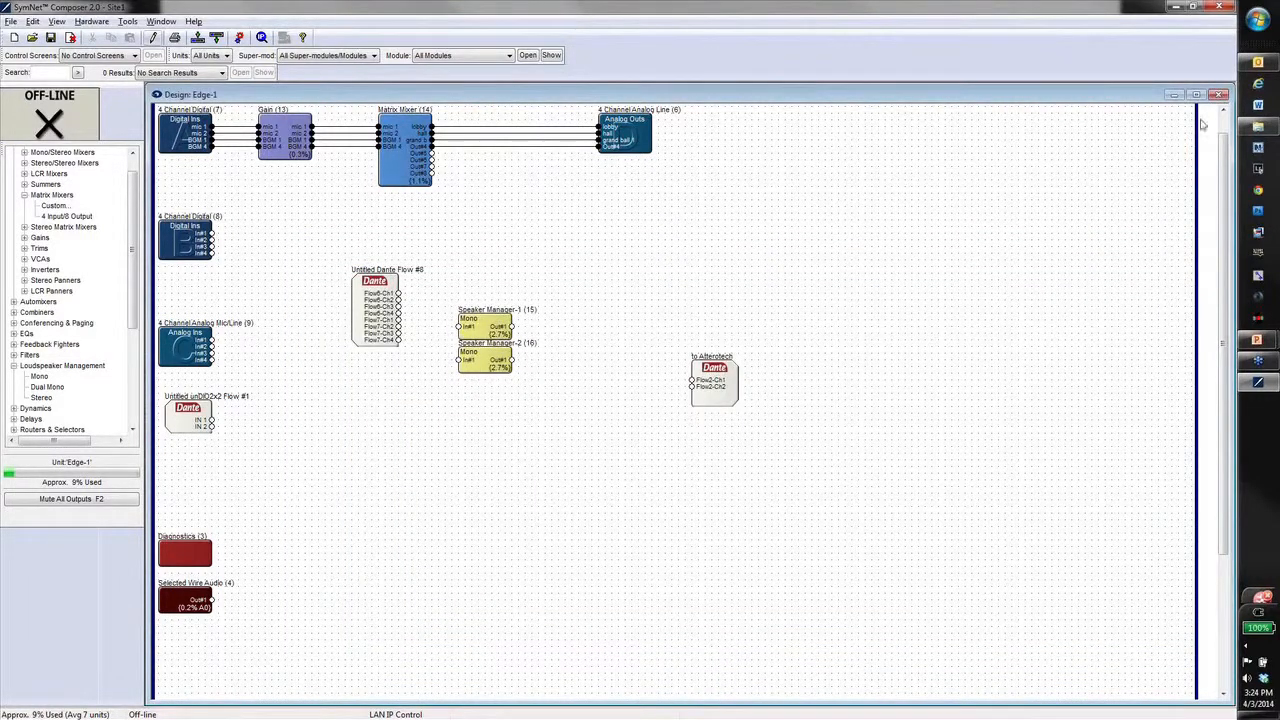